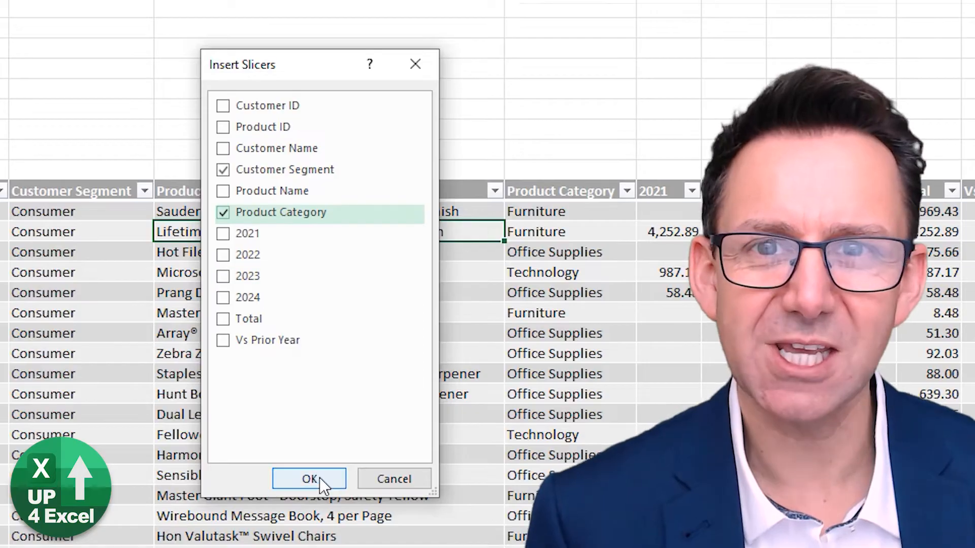
Move the Product Category and Customer Segment slicers side by side into the empty rows above the orders table
left_click_drag(547, 255, 74, 131)
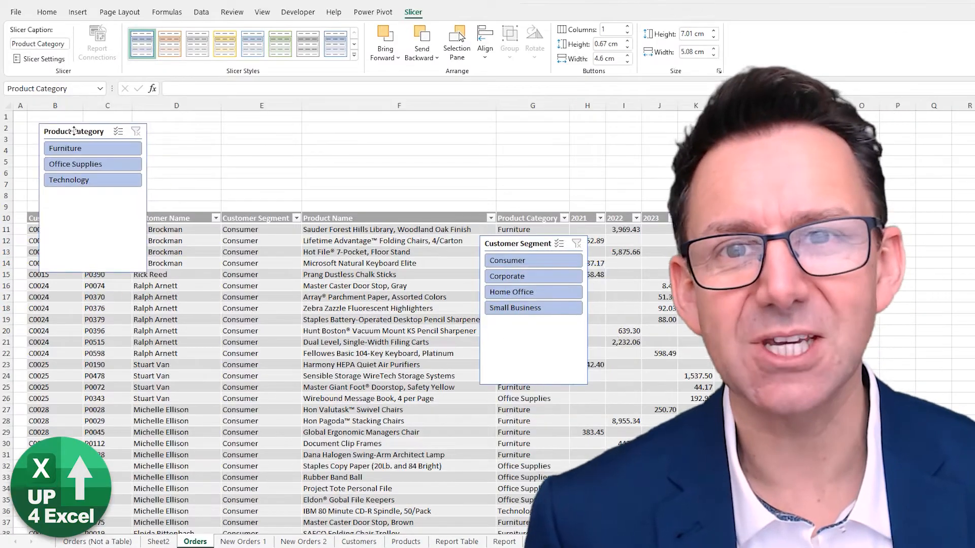
left_click_drag(518, 244, 204, 128)
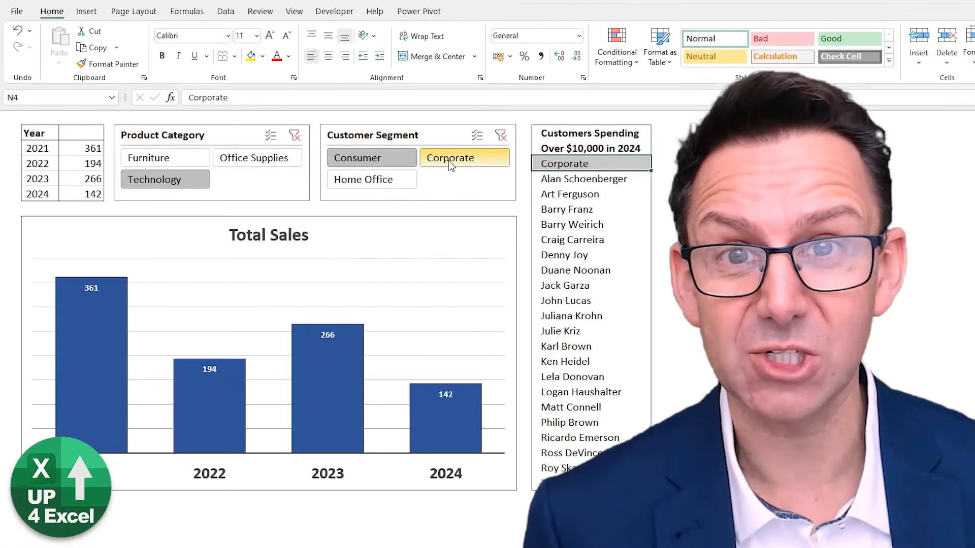
Filter the sales report to the Home Office customer segment and the Office Supplies product category
left_click(360, 180)
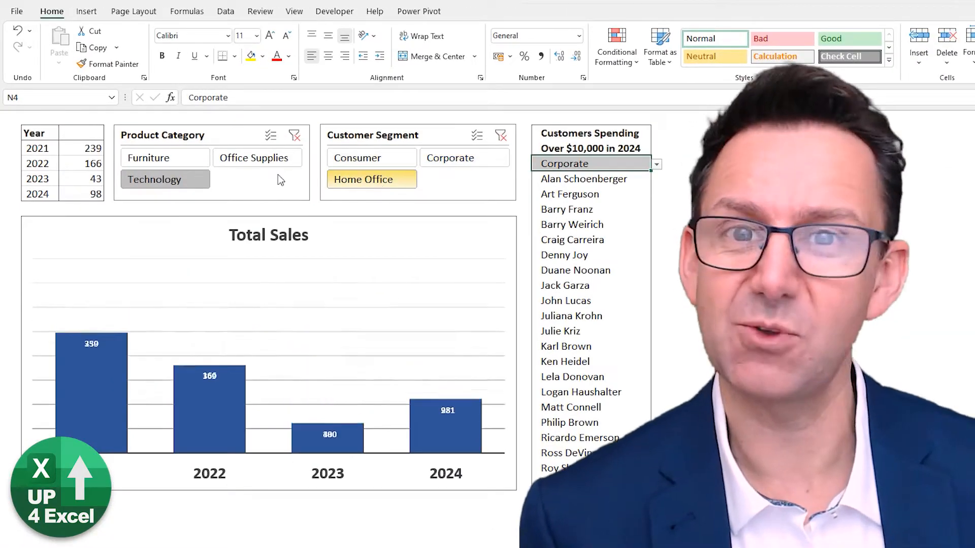
left_click(255, 157)
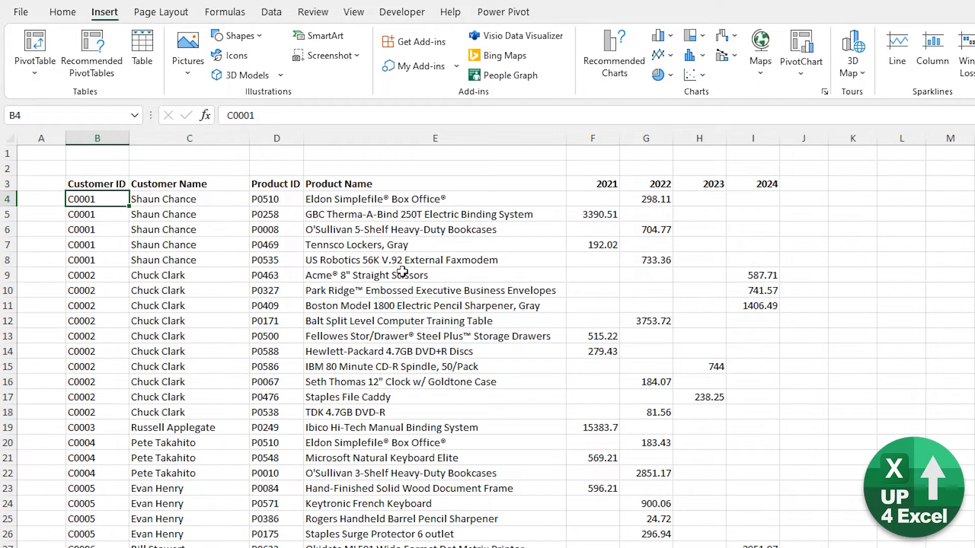
Convert the order data in B3:I4078 into a table with headers
left_click(143, 49)
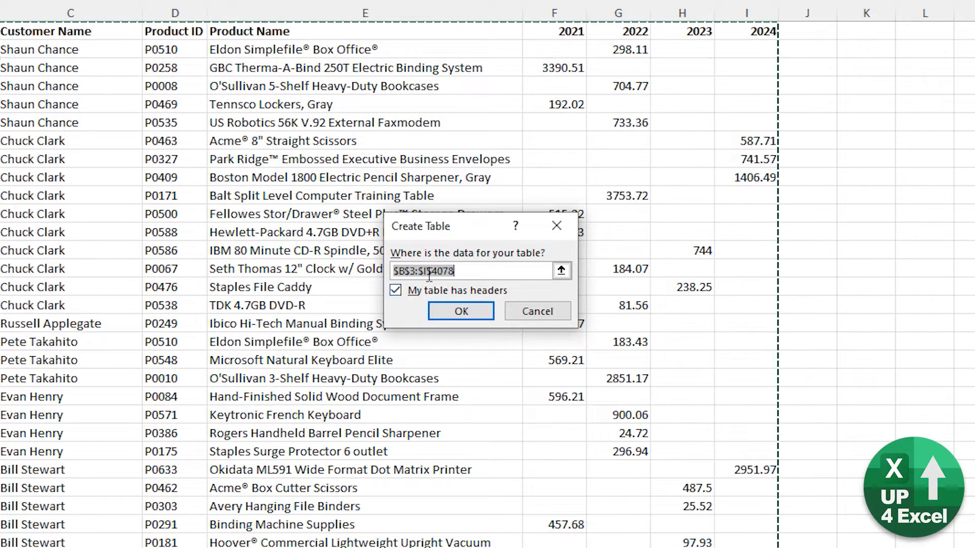
left_click(400, 288)
left_click(399, 289)
left_click(449, 308)
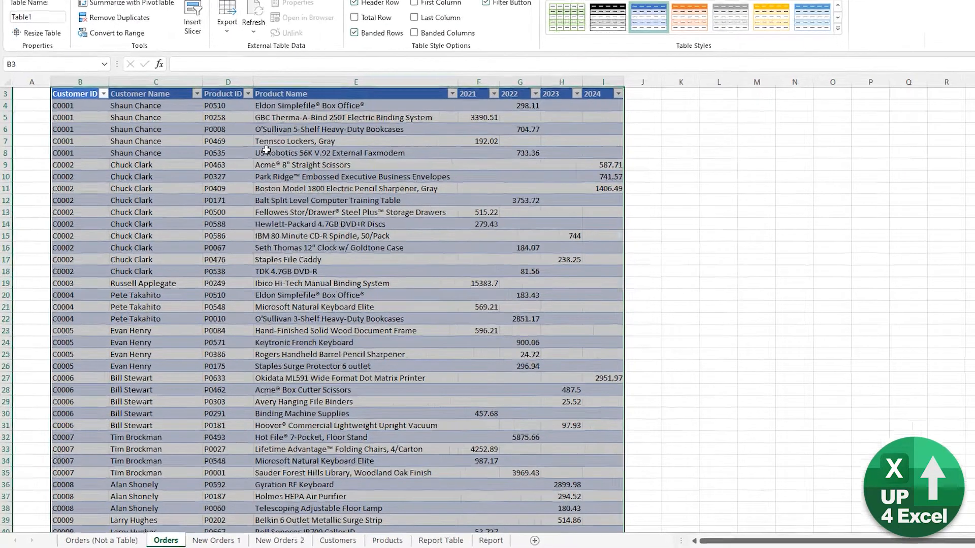
right_click(255, 169)
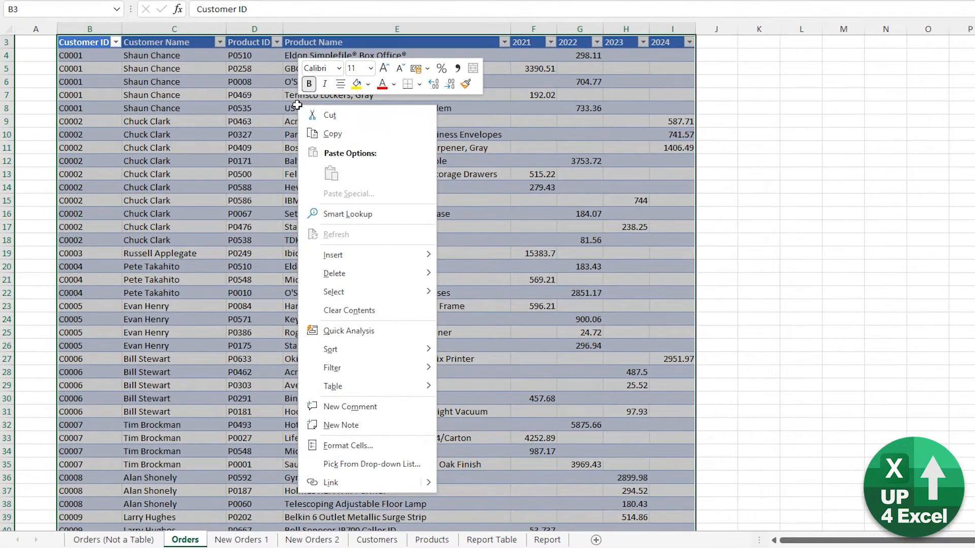
mouse_move(304, 317)
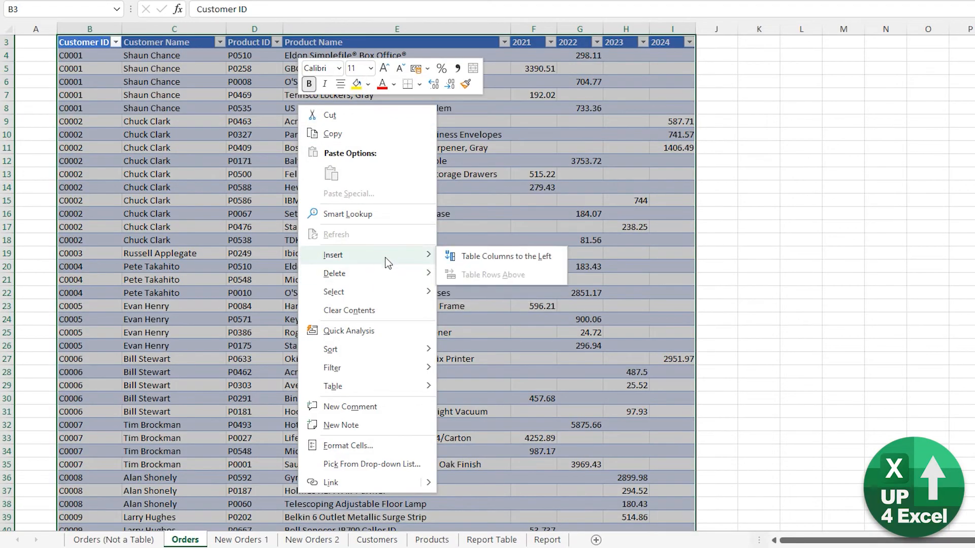
mouse_move(382, 297)
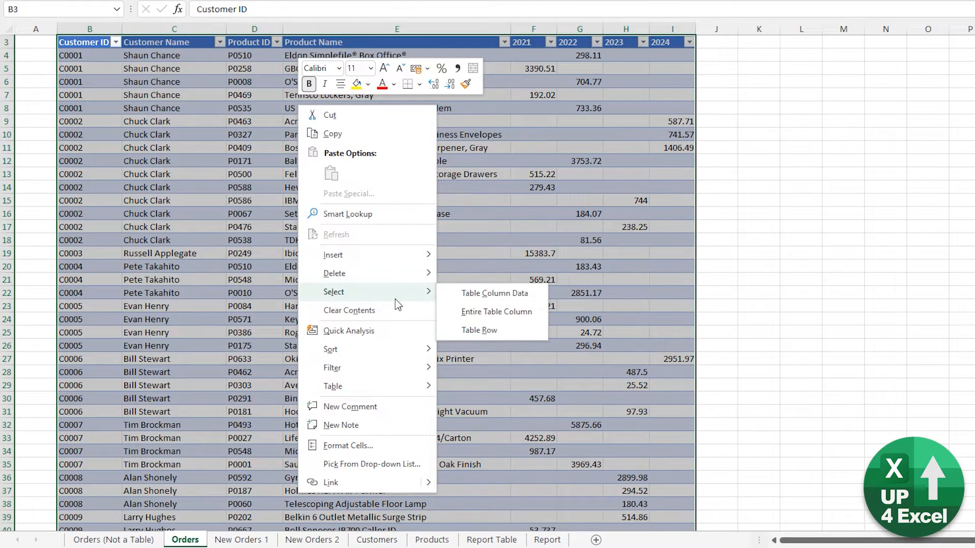
Use the report slicers to show the Home Office segment with the Office Supplies category
left_click(449, 168)
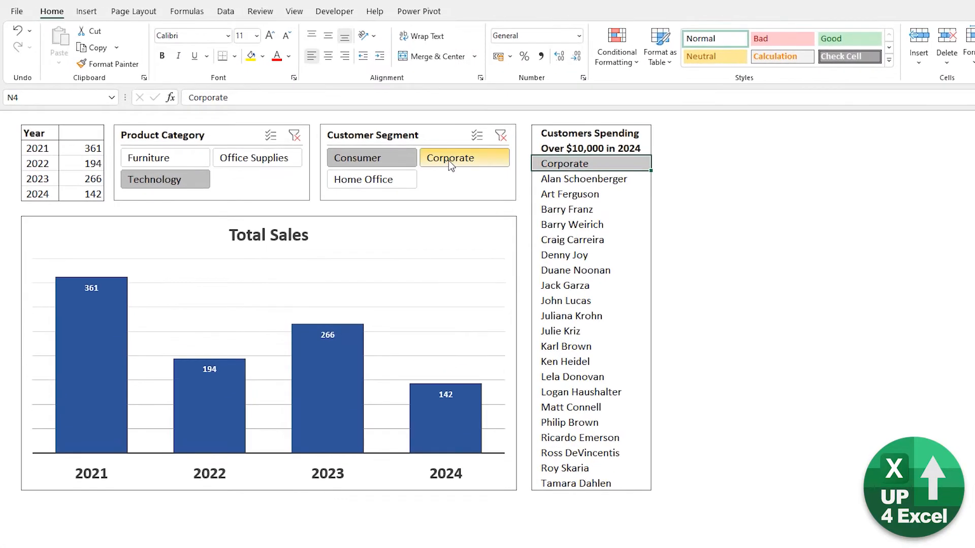
left_click(450, 161)
left_click(378, 181)
left_click(253, 159)
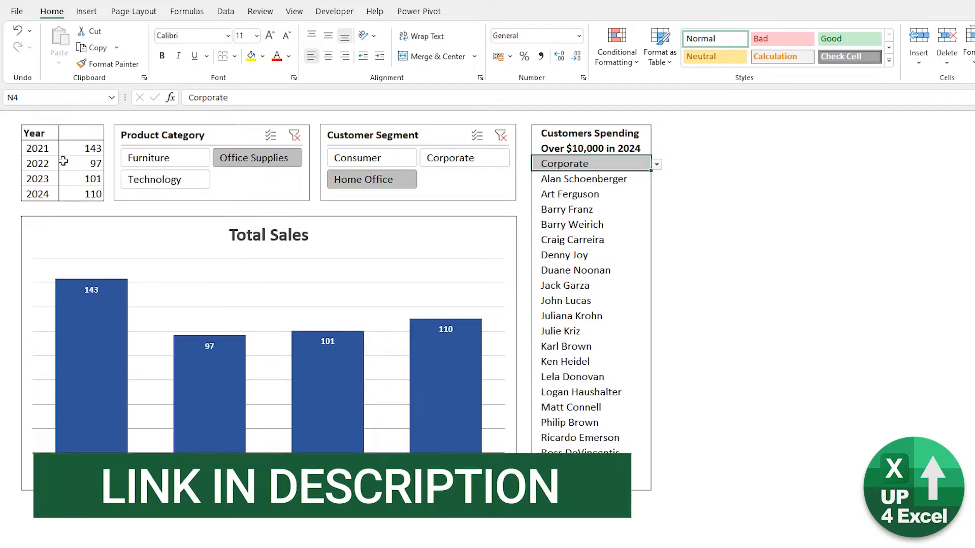
Switch the list of customers spending over $10,000 in 2024 to Home Office and finally to Consumer
left_click(657, 166)
left_click(625, 184)
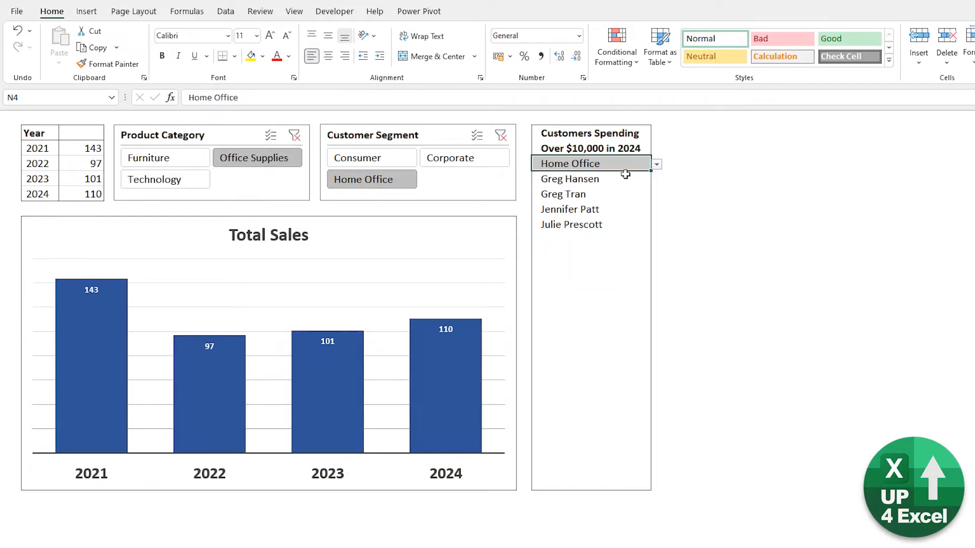
left_click(657, 165)
left_click(601, 196)
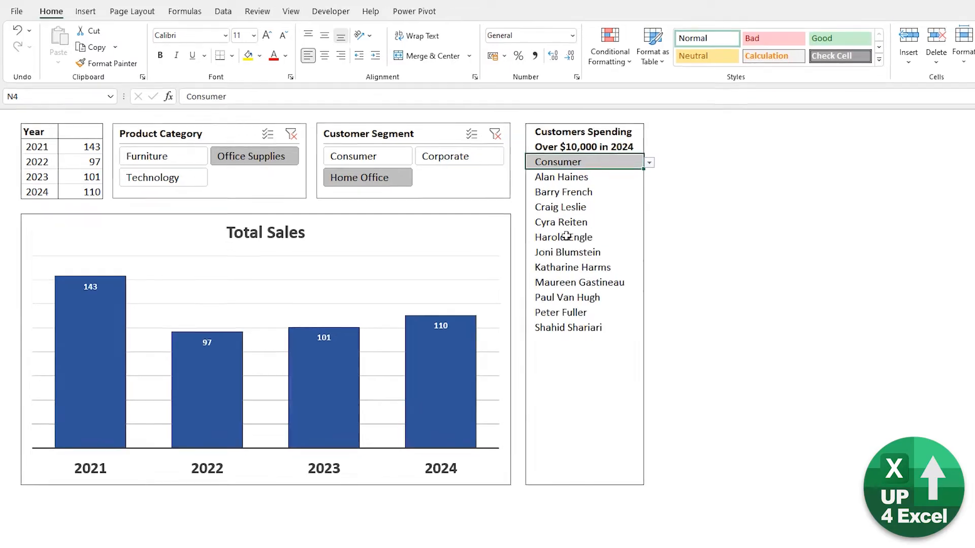
Copy the block of Small Business order rows starting at B4083 on the Report Table sheet
left_click(484, 537)
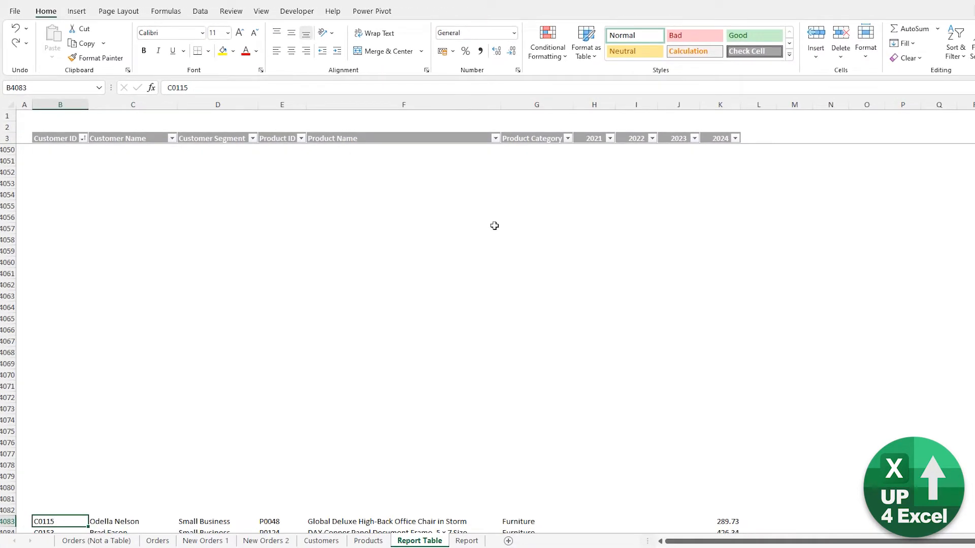
key("Page_Down")
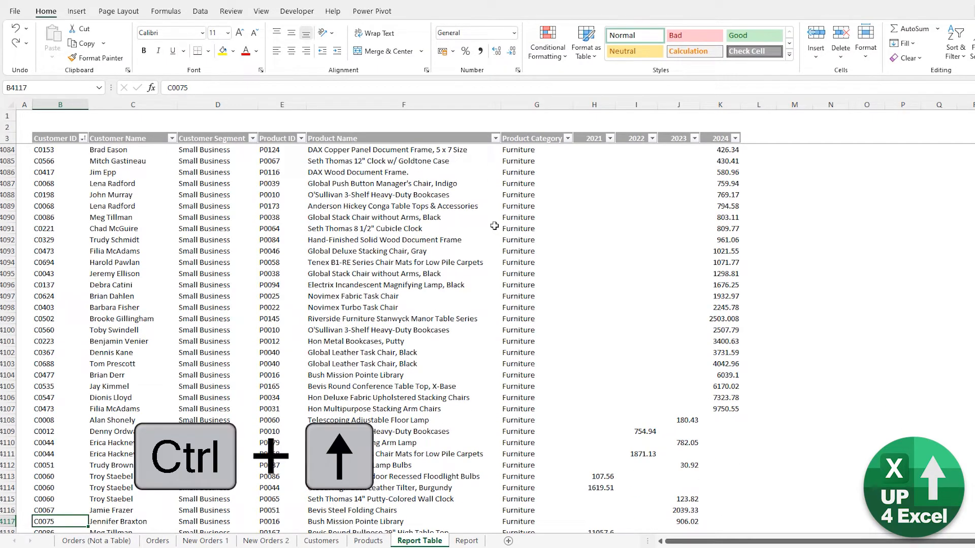
key("ctrl+Up")
key("ctrl+shift+End")
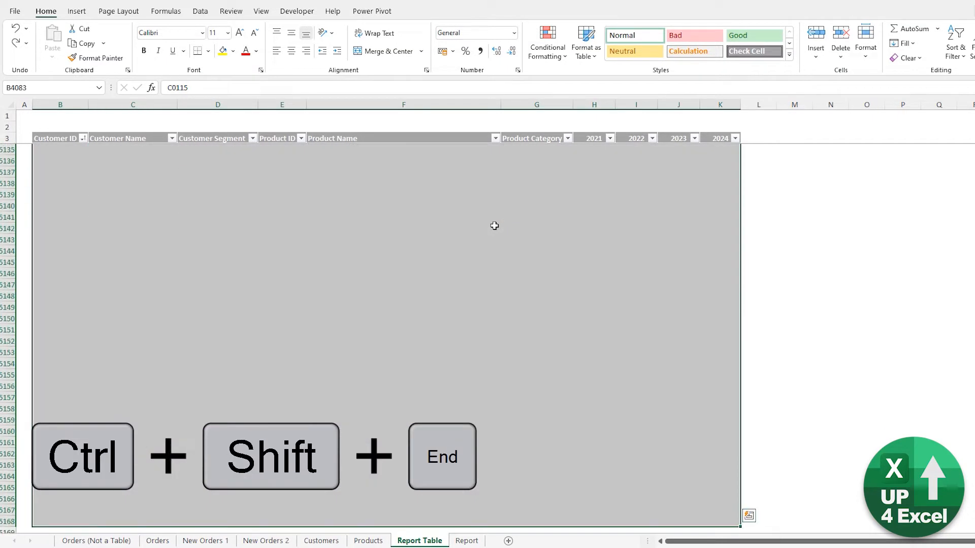
key("ctrl+shift+Up")
key("ctrl+c")
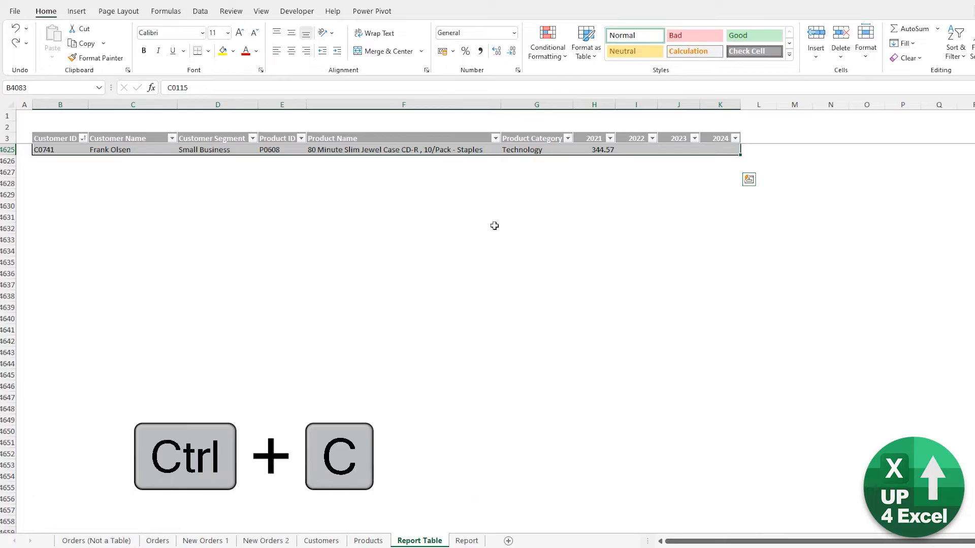
Paste the copied Small Business rows at B3536, directly beneath the existing report table, and check them
key("ctrl+Up")
key("Down")
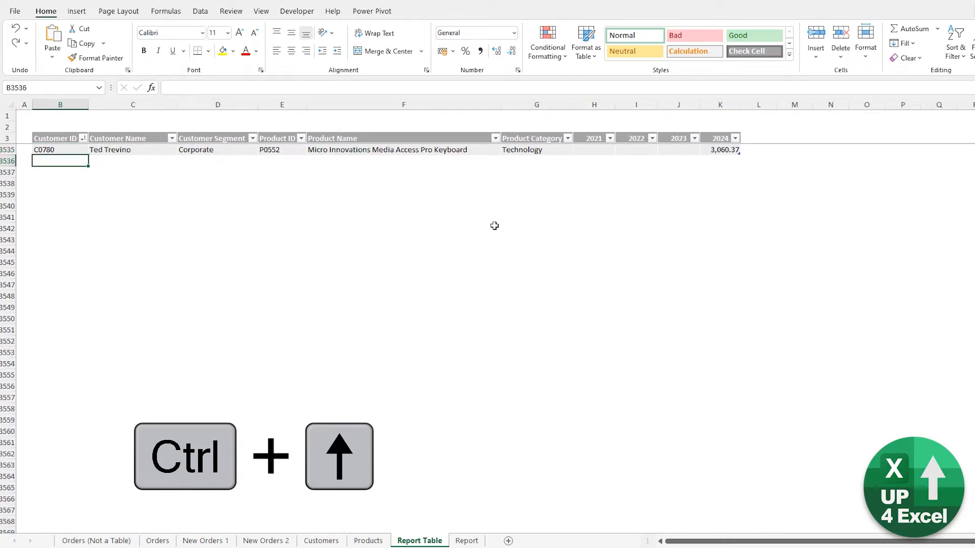
key("ctrl+v")
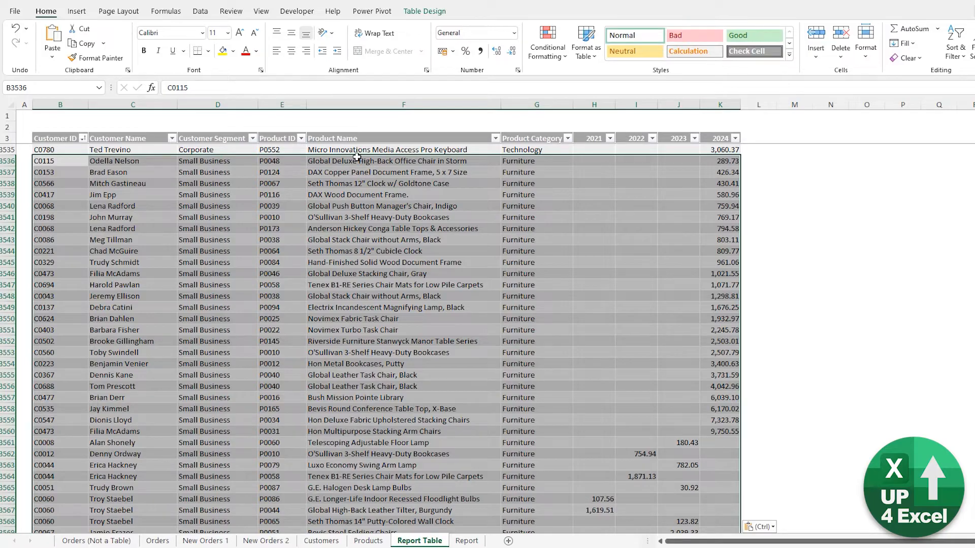
scroll(354, 182, "up", 3)
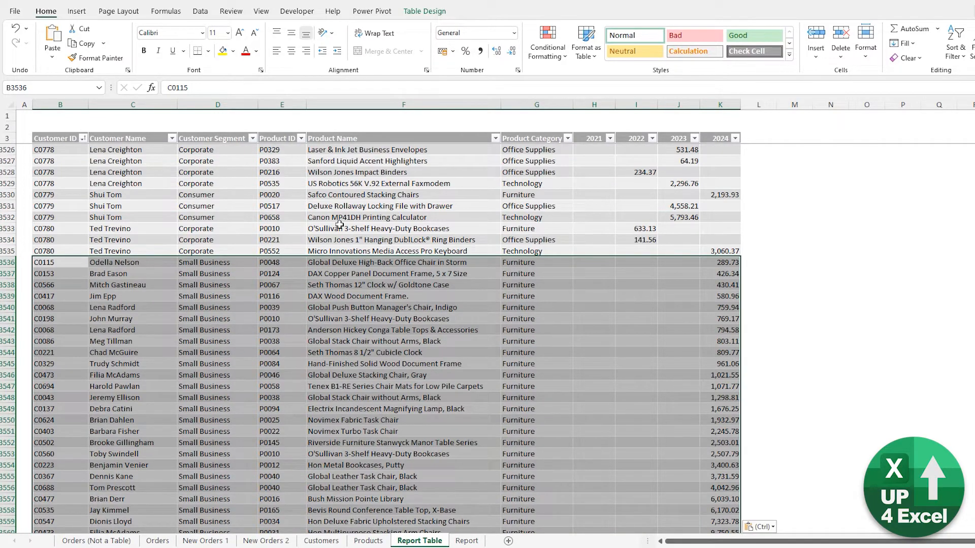
scroll(325, 262, "down", 13)
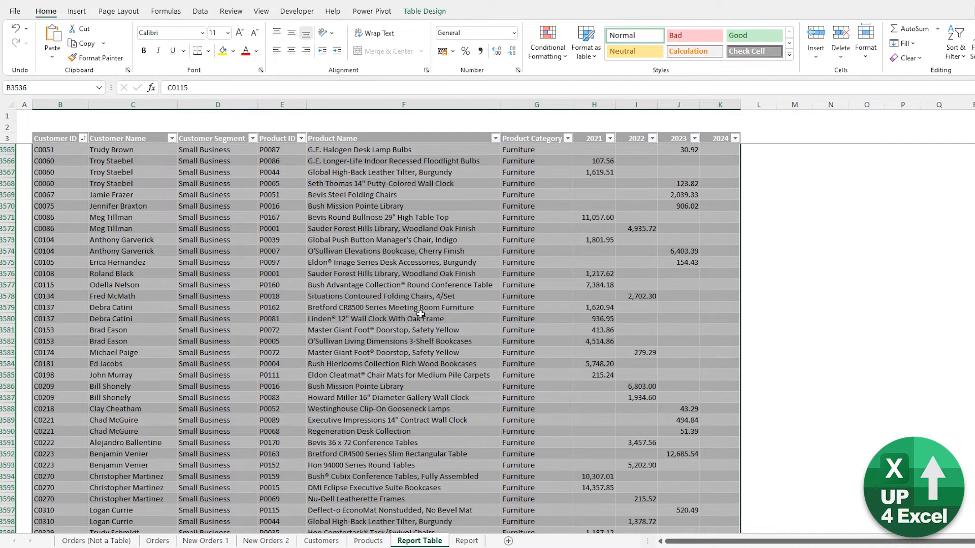
Refresh all data on the Report sheet and filter the customer segment to Small Business
left_click(466, 541)
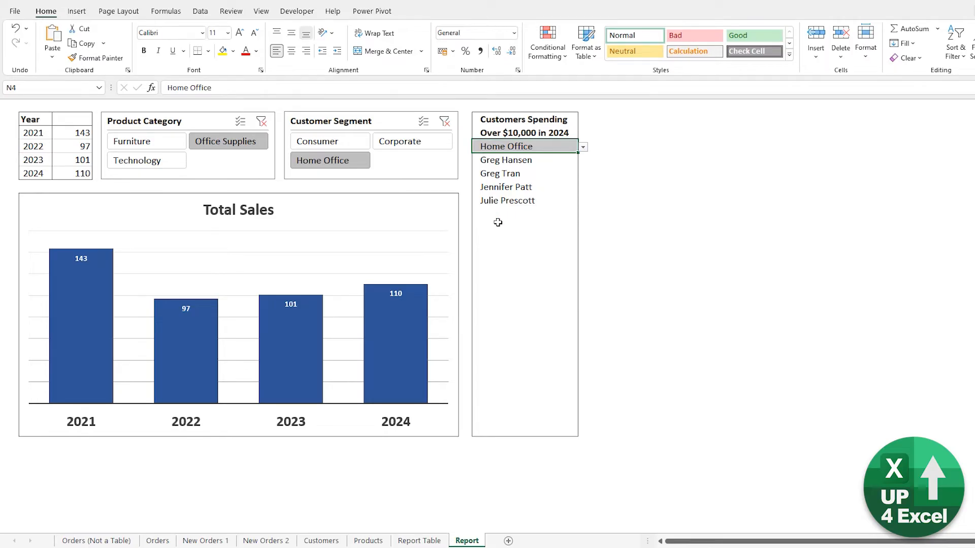
key("ctrl+alt+F5")
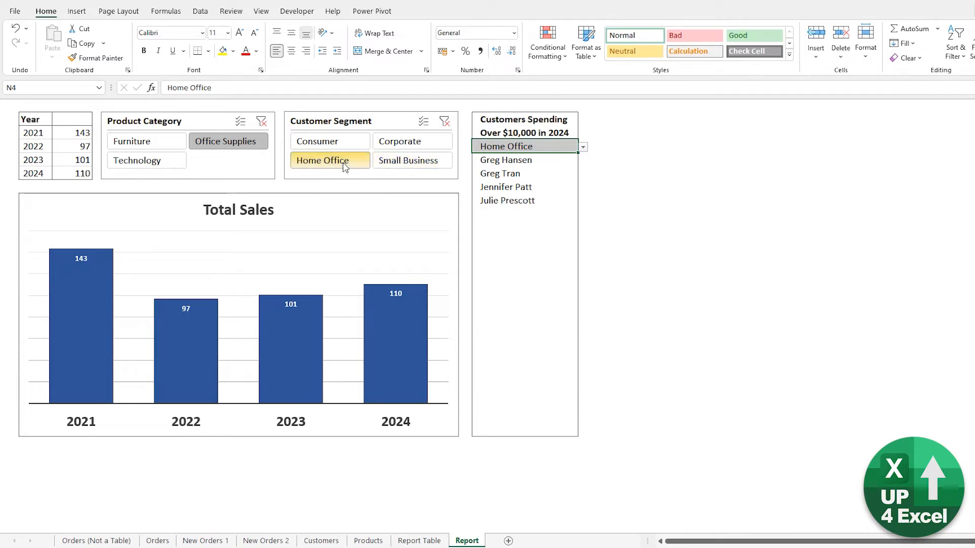
left_click(407, 161)
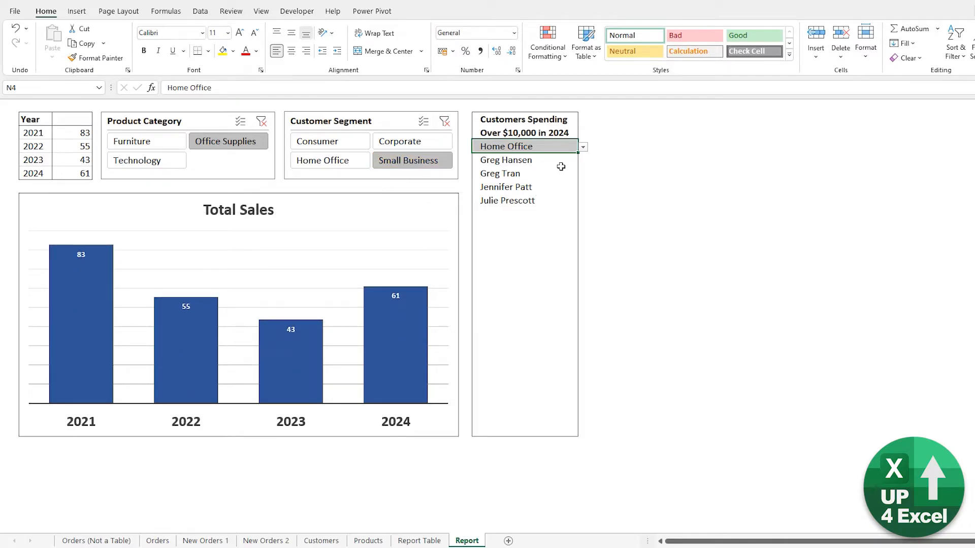
Set the over $10,000 customer list to Small Business and switch the product category filter to Technology
left_click(583, 147)
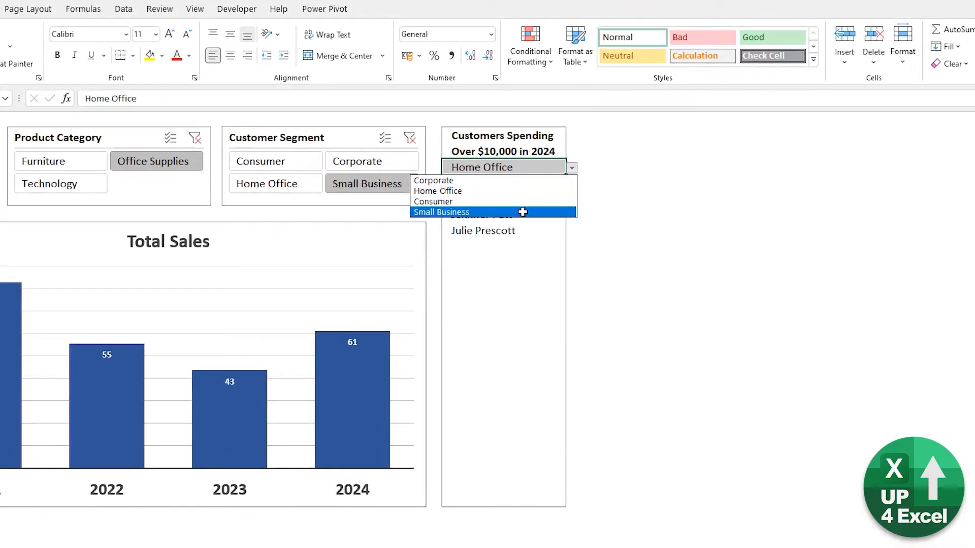
left_click(523, 212)
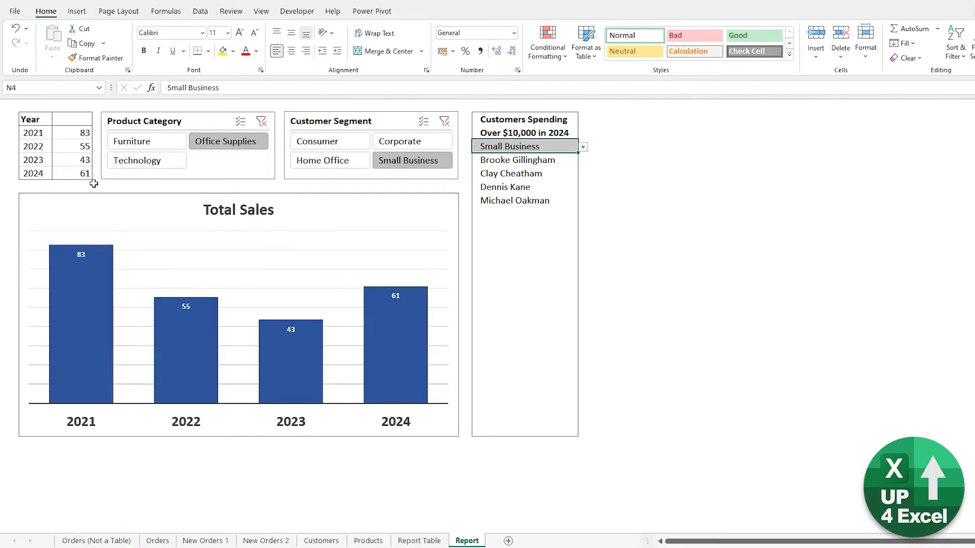
left_click(147, 143)
left_click(148, 160)
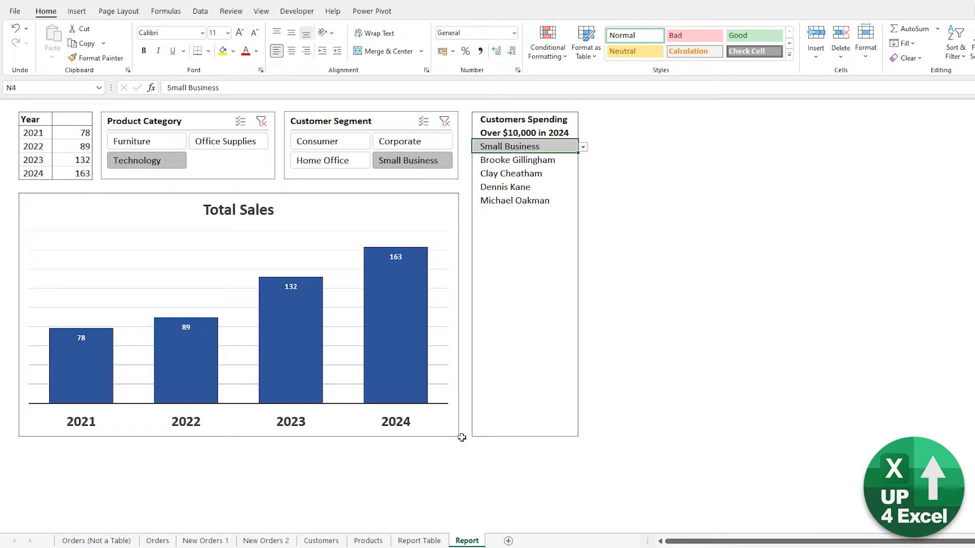
Add a blank row at the end of the table on the Orders sheet
left_click(145, 536)
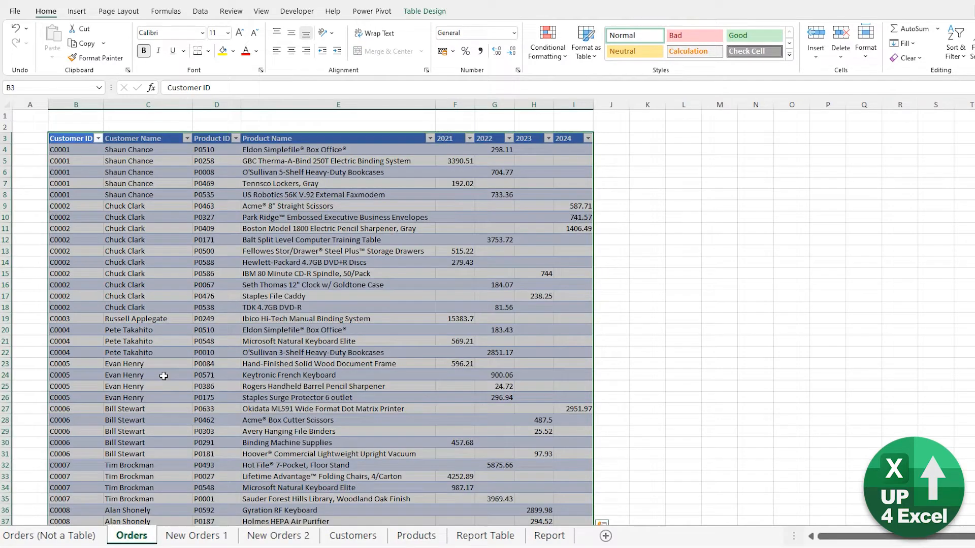
key("ctrl+End")
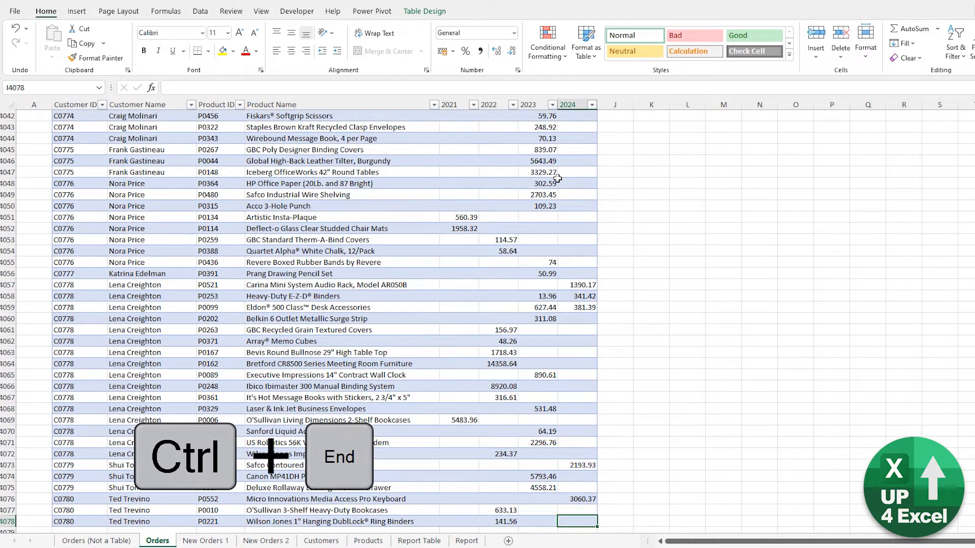
key("Tab")
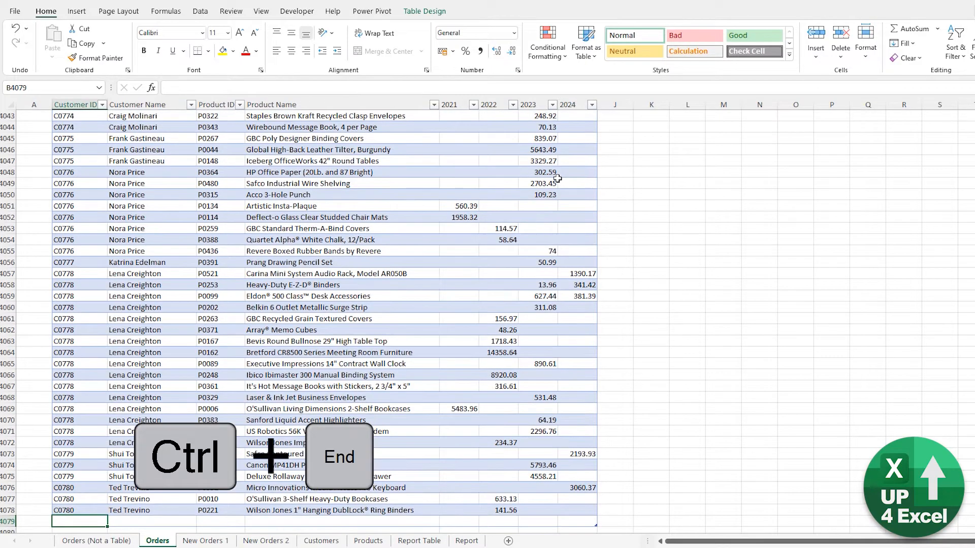
scroll(557, 178, "down", 3)
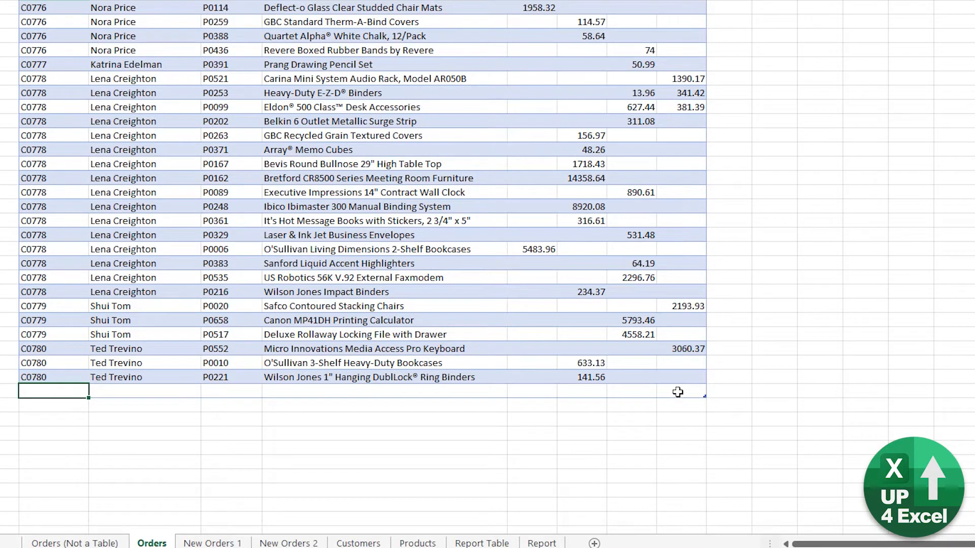
mouse_move(705, 397)
left_mouse_down()
mouse_move(616, 395)
mouse_move(700, 396)
left_mouse_up()
left_click_drag(743, 397, 693, 396)
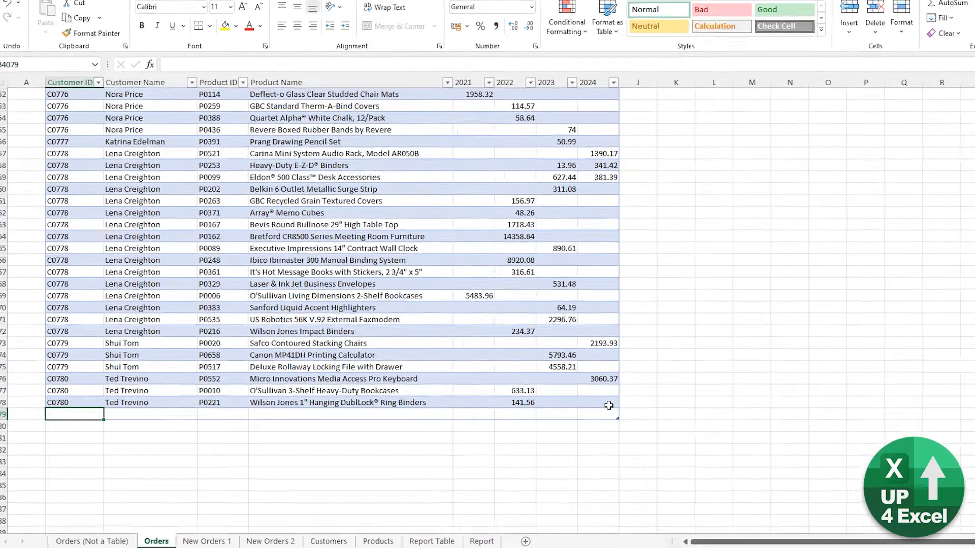
Add a Total column to the Orders table by entering its header in J3, beside the 2024 column
key("ctrl+Home")
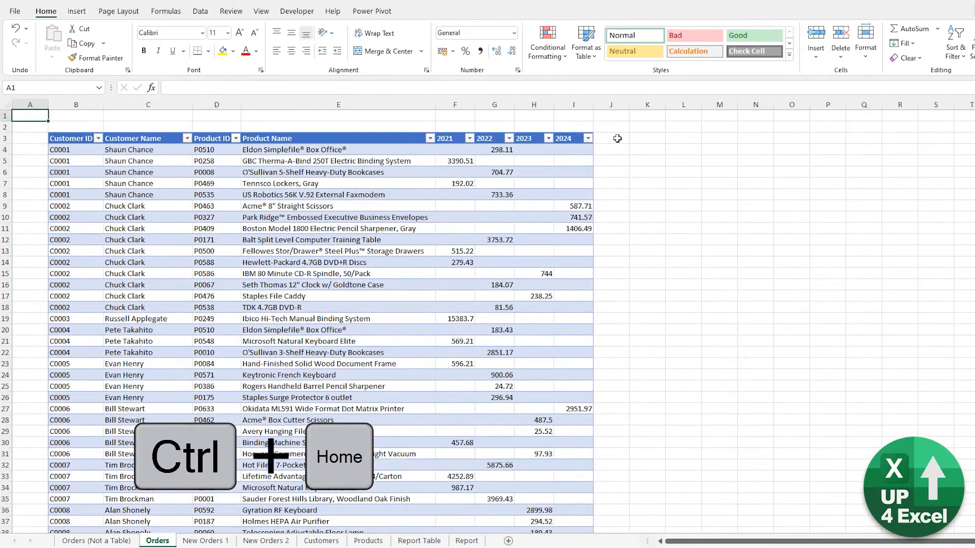
left_click(611, 139)
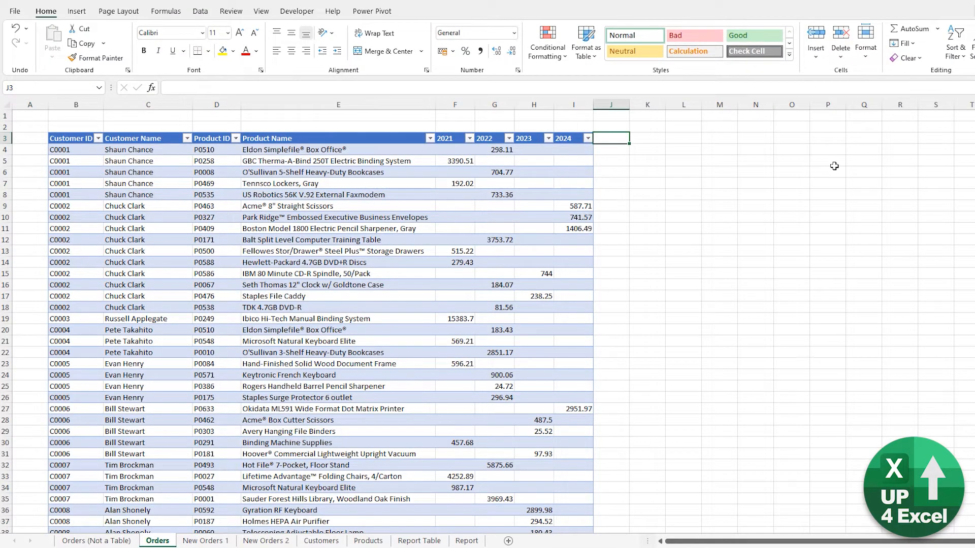
type("Total")
key("Return")
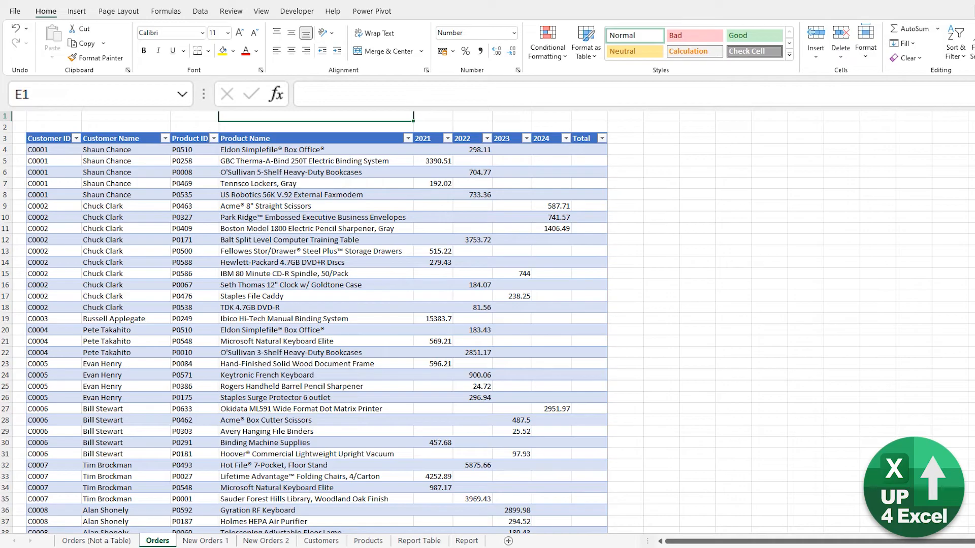
Enter a SUM formula in E1 that totals the entire 2022 column of the orders table
type("=")
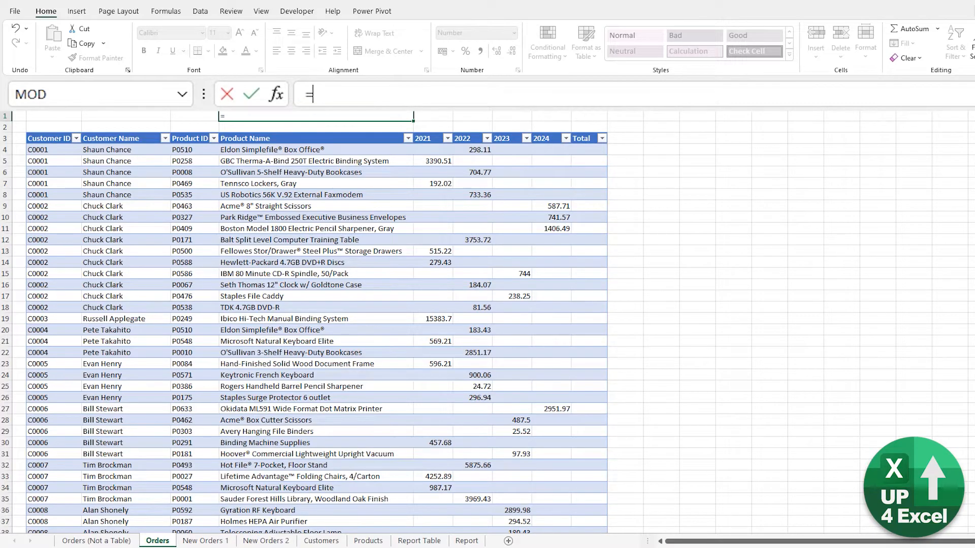
type("sum(")
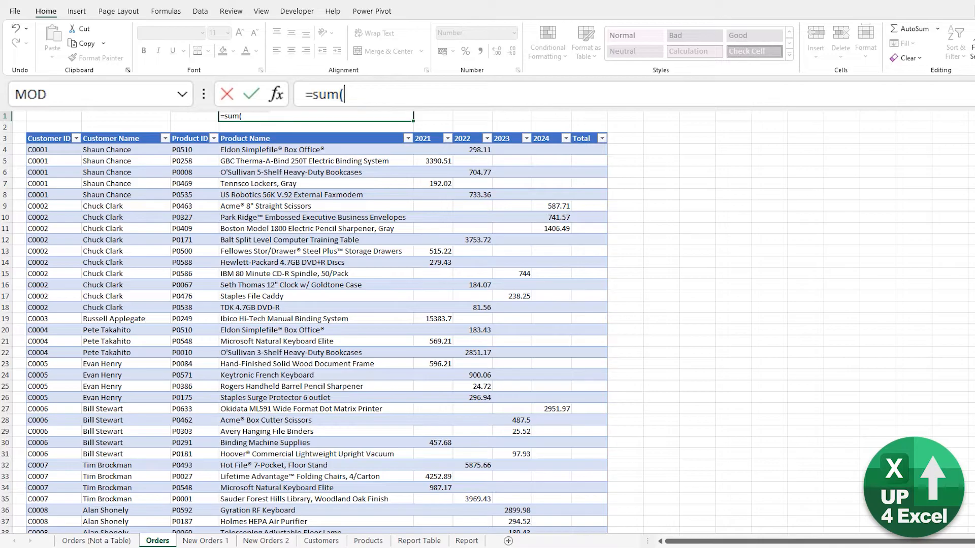
left_click_drag(471, 149, 473, 420)
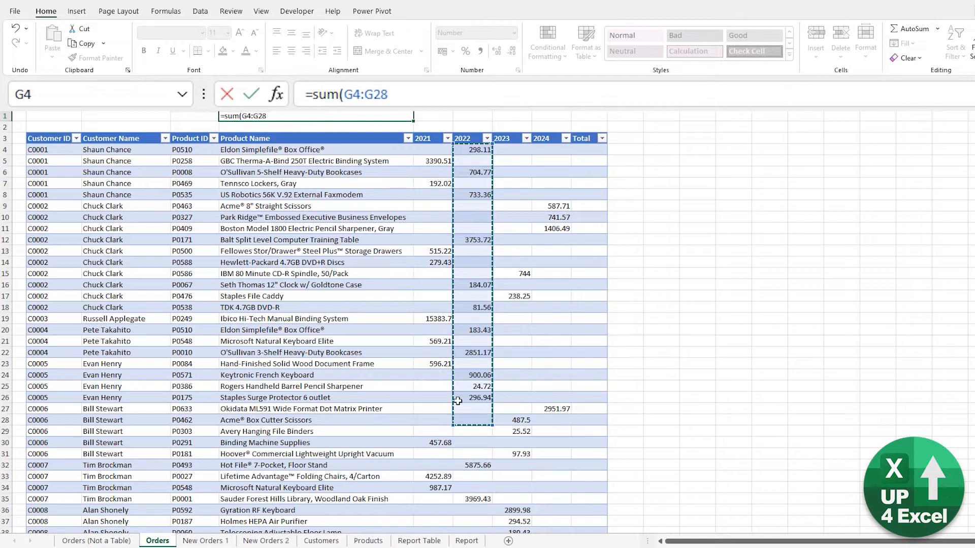
key("BackSpace")
key("BackSpace")
key("BackSpace")
key("BackSpace")
key("BackSpace")
key("BackSpace")
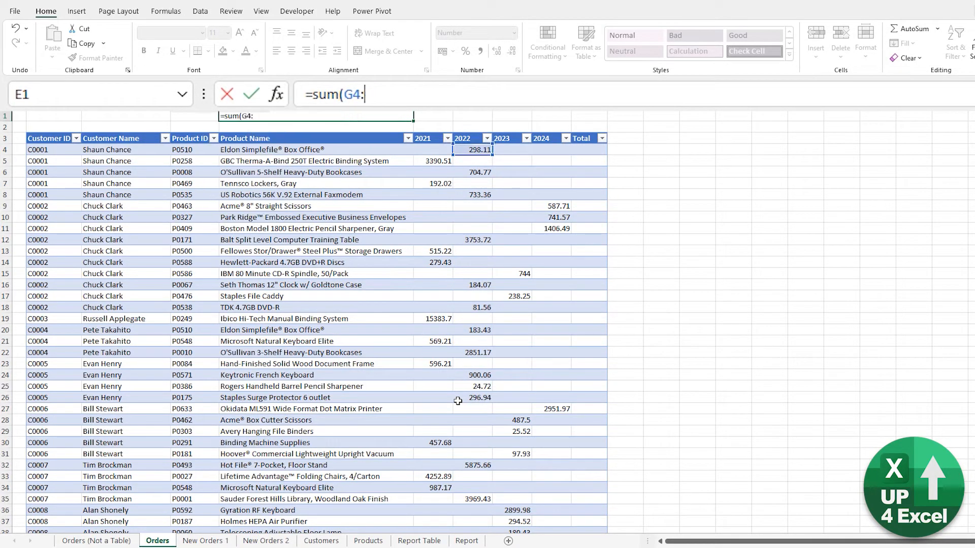
left_click(470, 133)
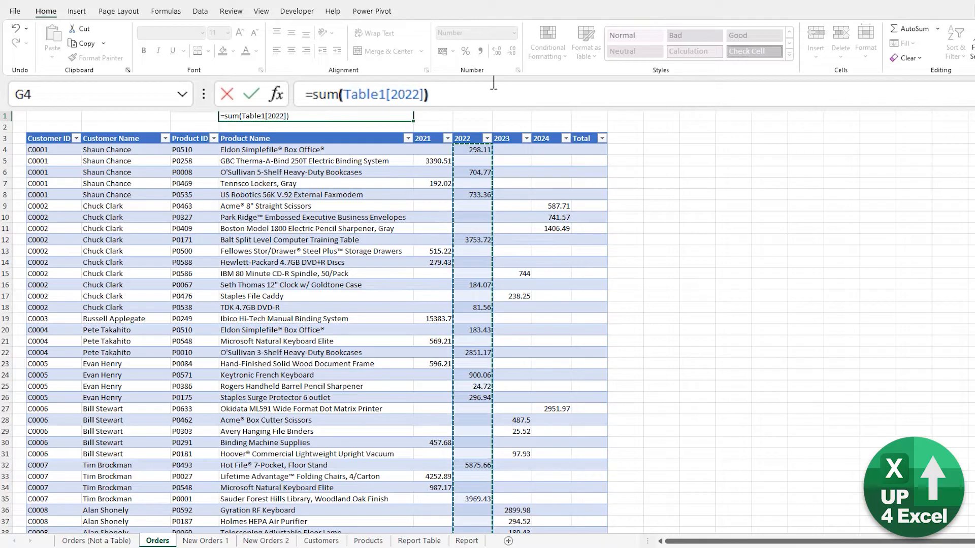
key("ctrl+Return")
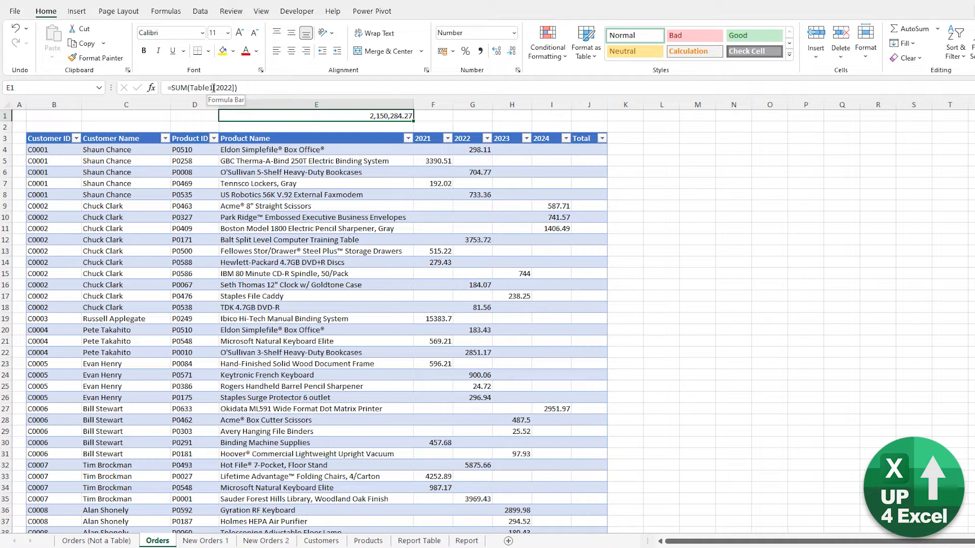
Rename the orders table to tblOrders
left_click(351, 143)
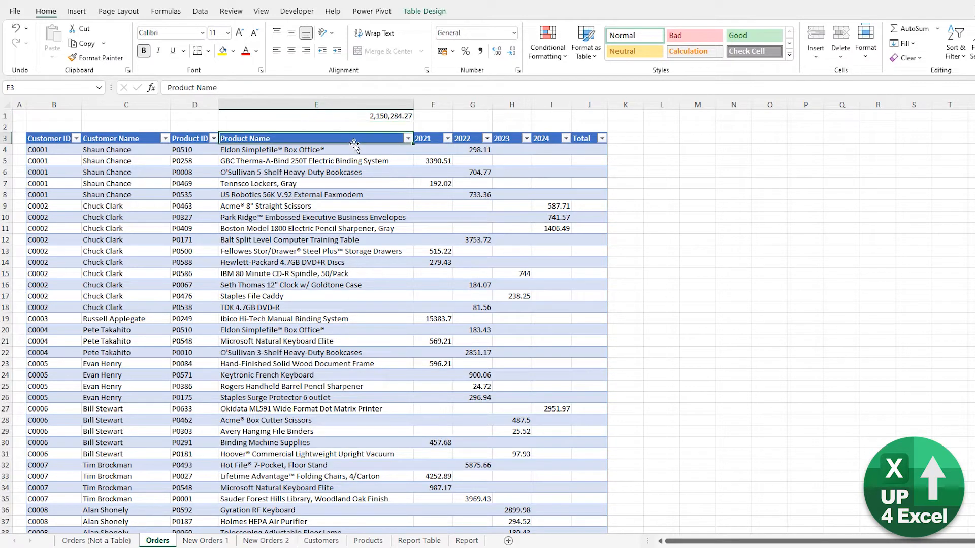
left_click(425, 11)
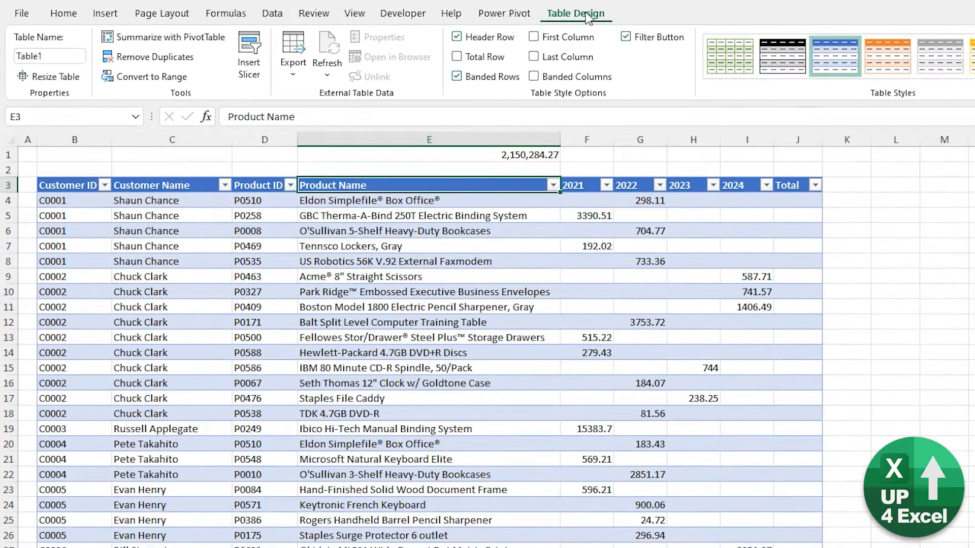
left_click(55, 56)
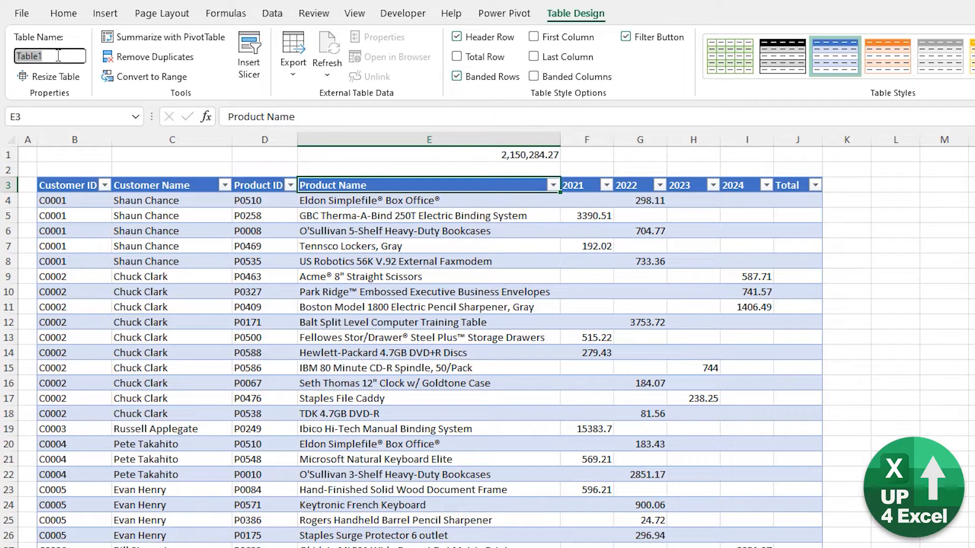
type("Orders")
key("ctrl+Left")
type("tbl")
key("Return")
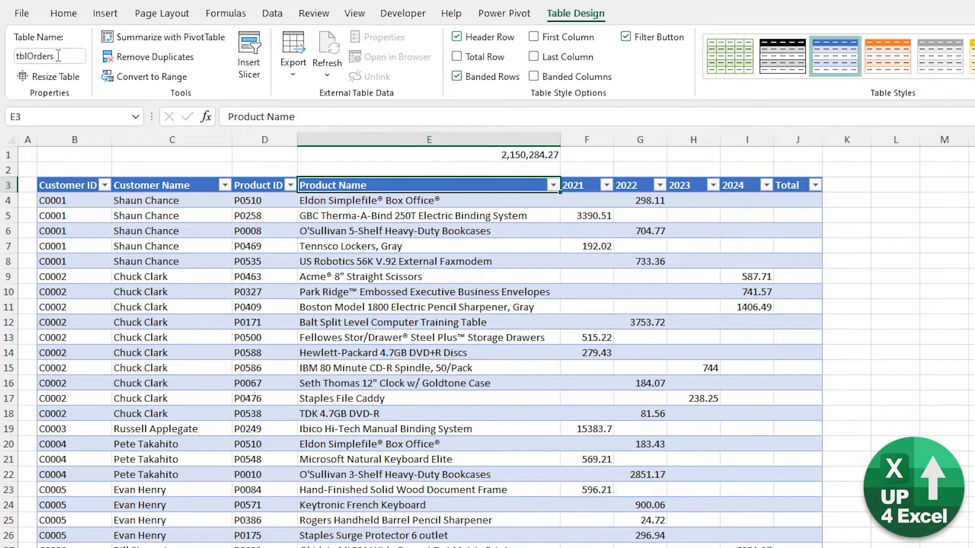
Try 2023 and 2021 as the summed table column in the E1 formula
key("Up")
key("Up")
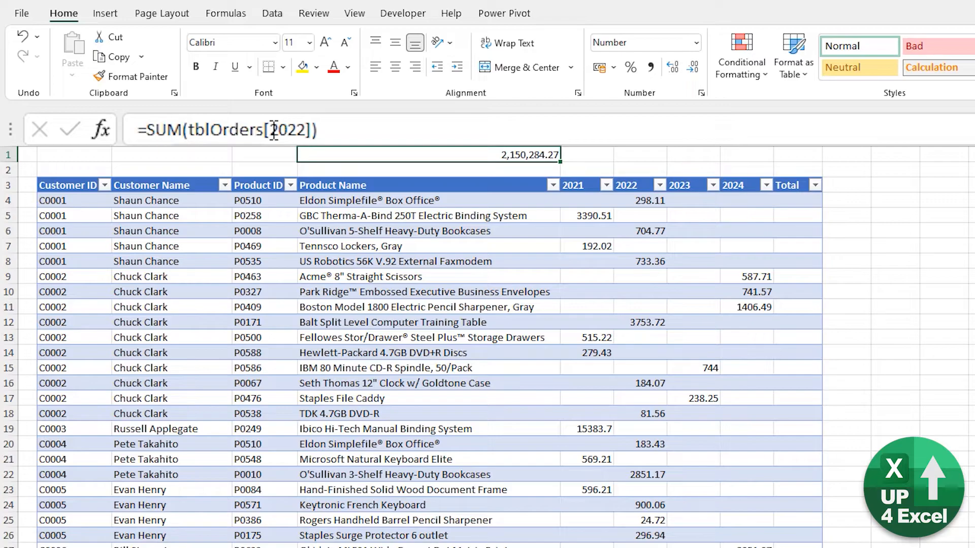
left_click(307, 129)
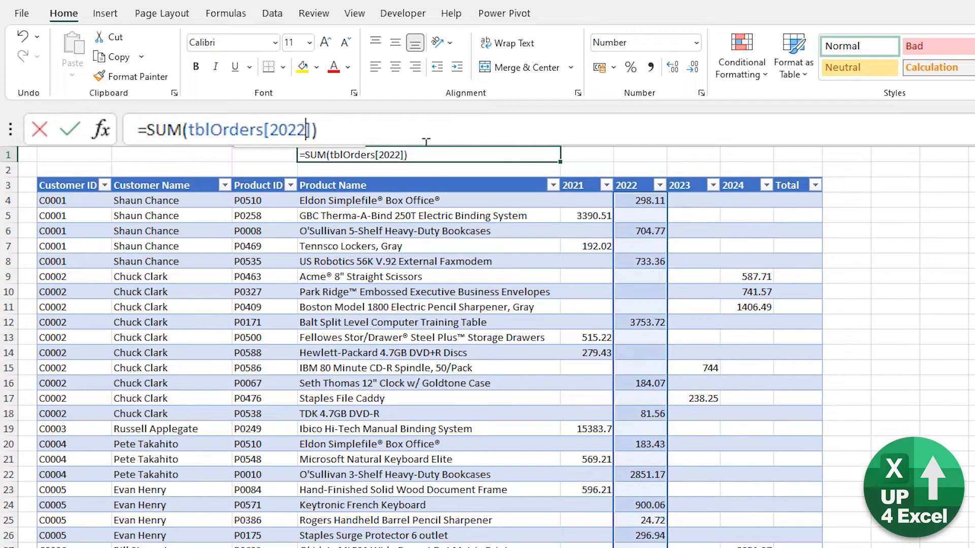
key("BackSpace")
type("3")
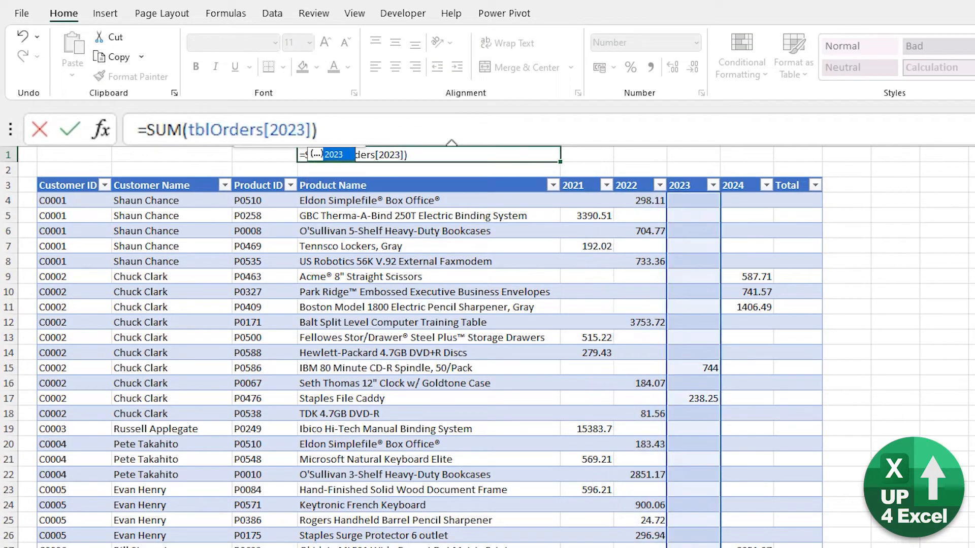
key("BackSpace")
type("1")
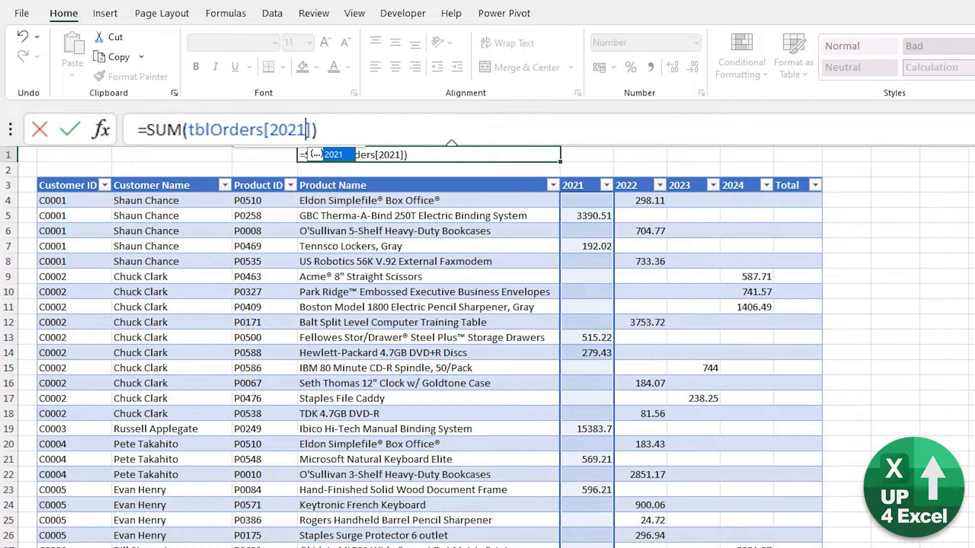
Clear the year's last digit in the E1 formula and pick 2023 from the suggested table columns
key("BackSpace")
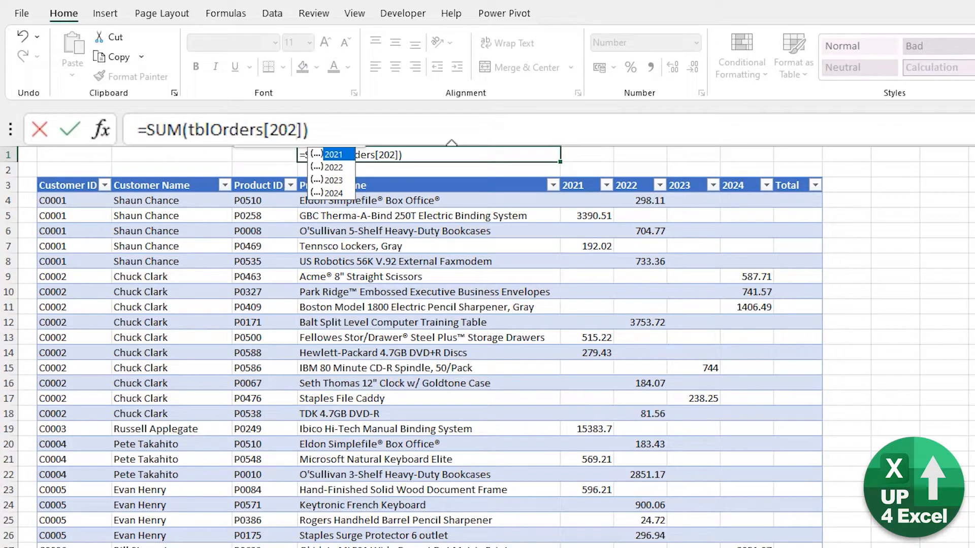
key("Down")
key("Down")
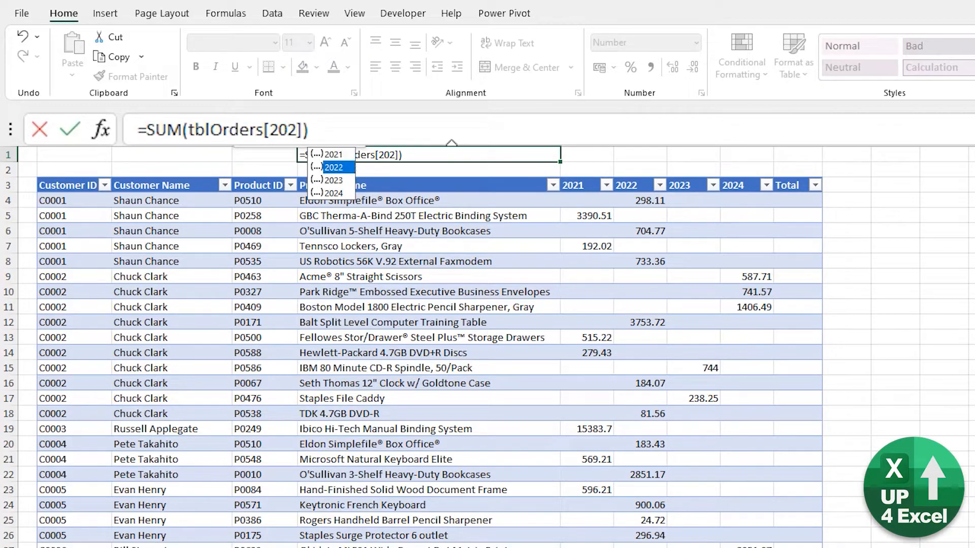
key("Up")
key("Up")
key("Down")
key("Down")
key("Down")
key("Up")
key("Up")
key("Up")
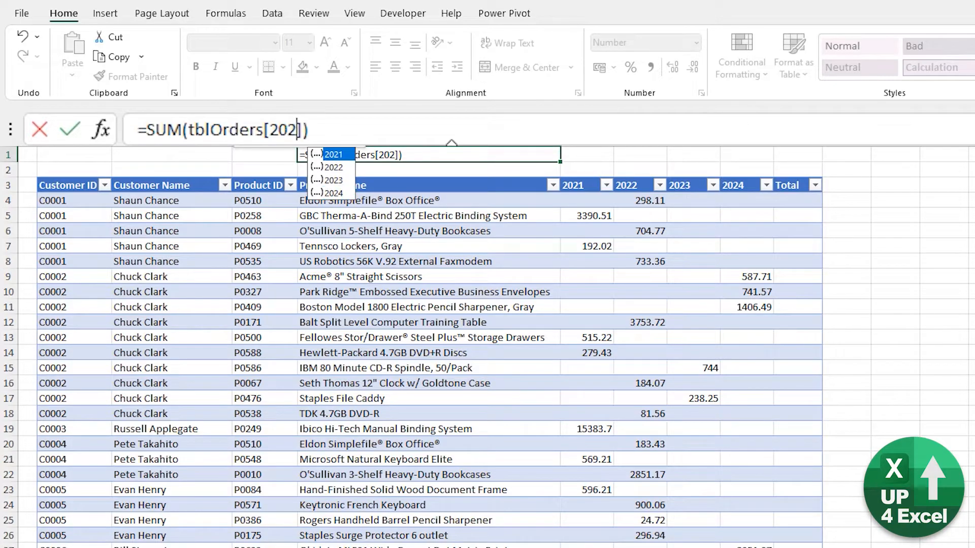
key("Down")
key("Down")
key("Down")
key("Up")
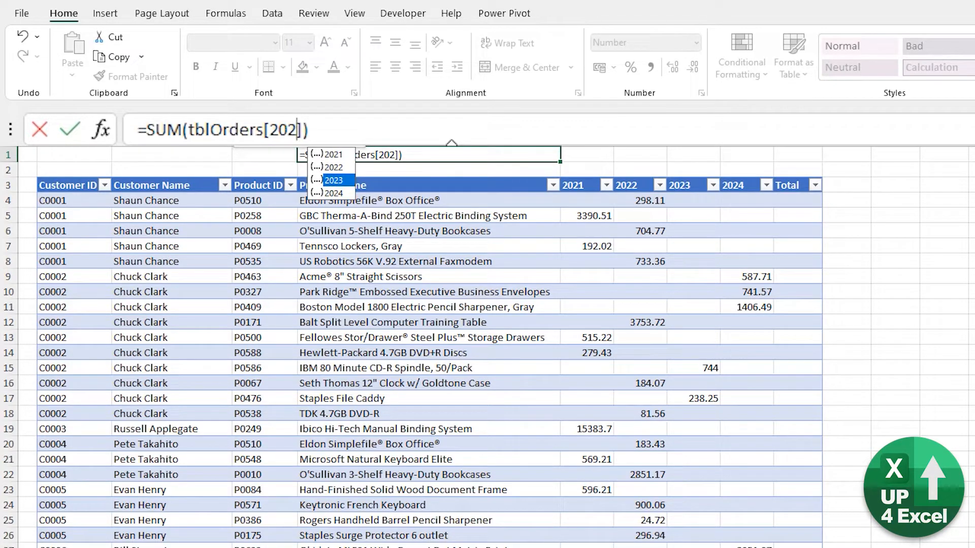
key("Tab")
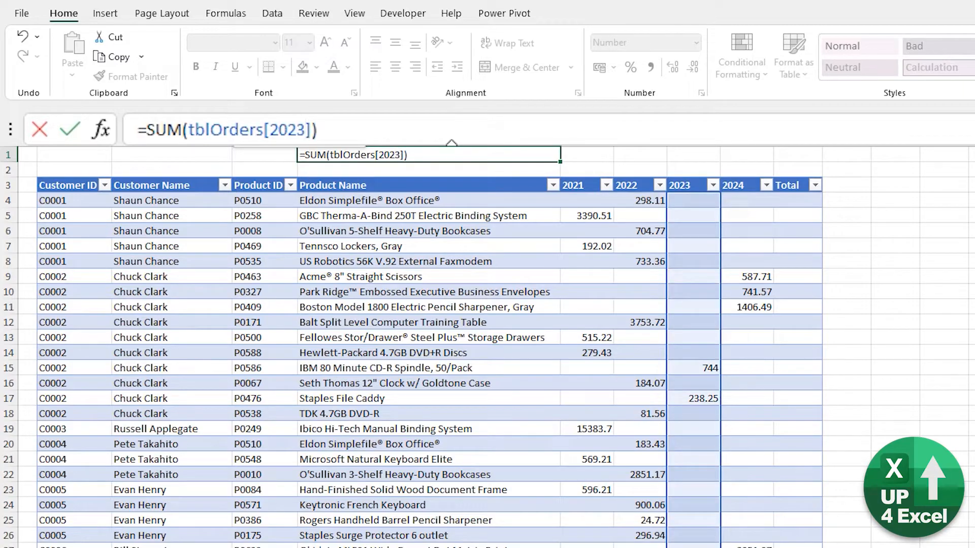
Remove the column reference from the E1 formula and examine the suggested tblOrders columns and the #All, #Data, #Headers and #Totals items
key("ctrl+shift+Left")
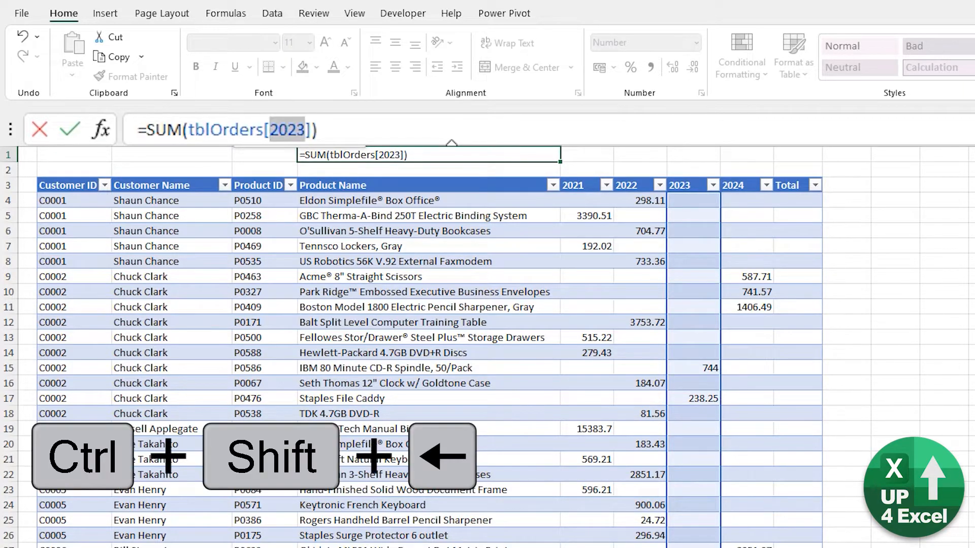
key("BackSpace")
key("BackSpace")
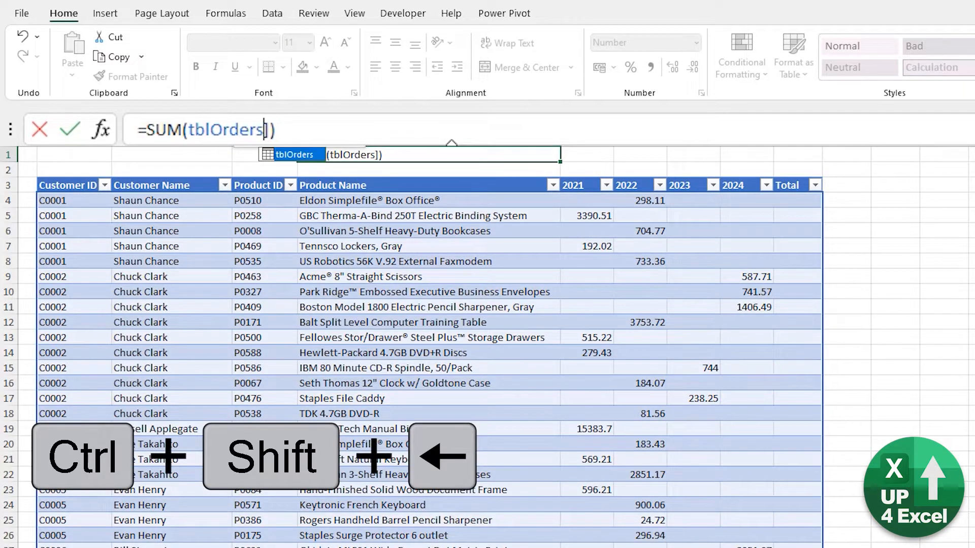
type("[")
key("Down")
key("Down")
key("Down")
key("Down")
key("Down")
key("Down")
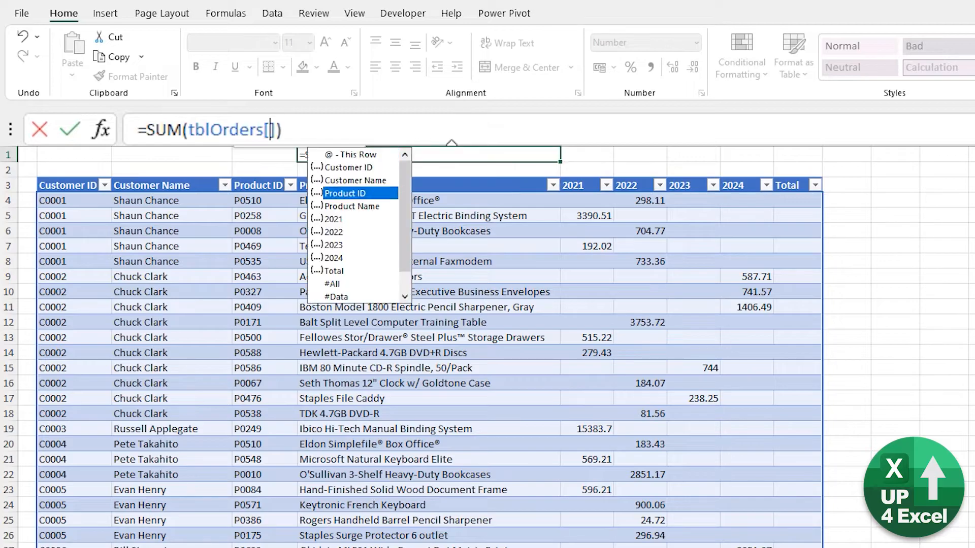
key("Down")
key("Down")
key("Down")
key("Down")
key("Down")
key("Down")
key("Down")
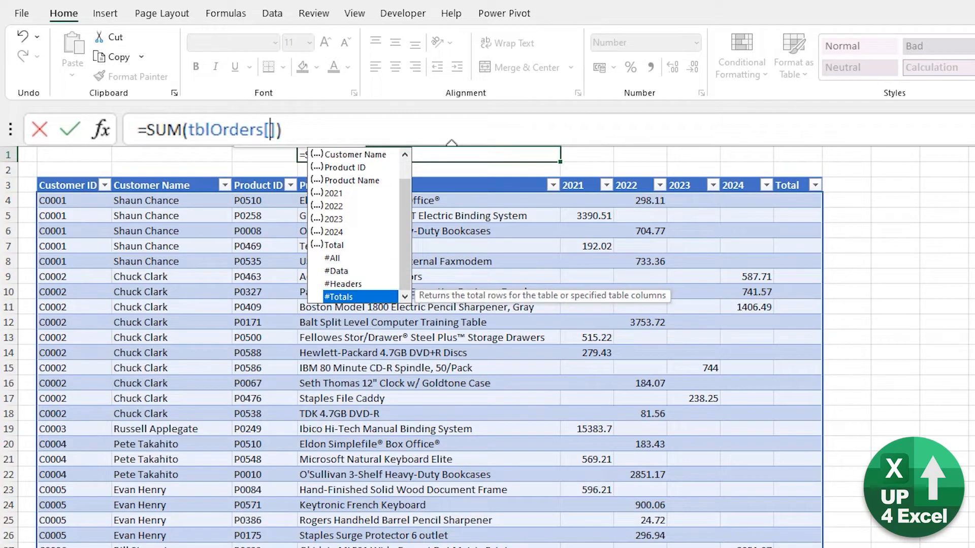
key("Up")
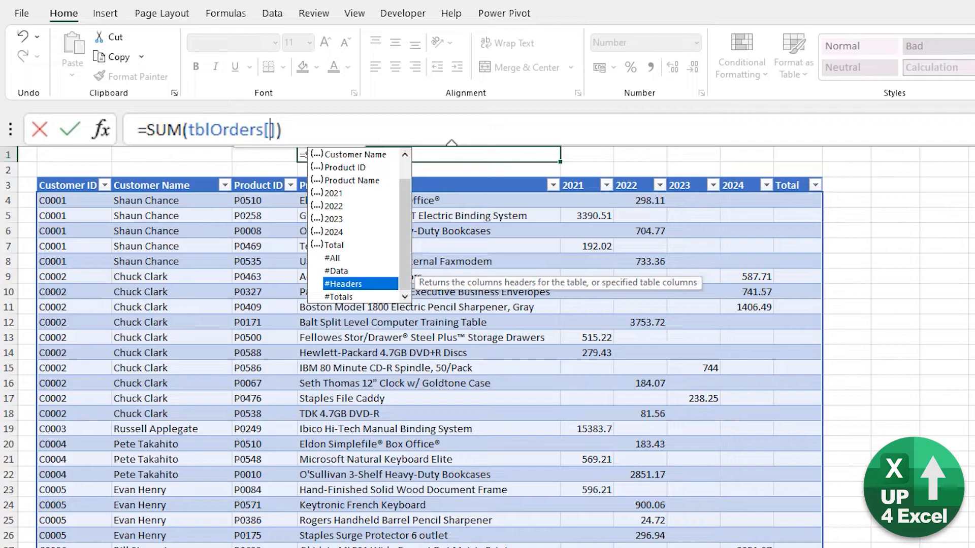
key("Up")
key("Up")
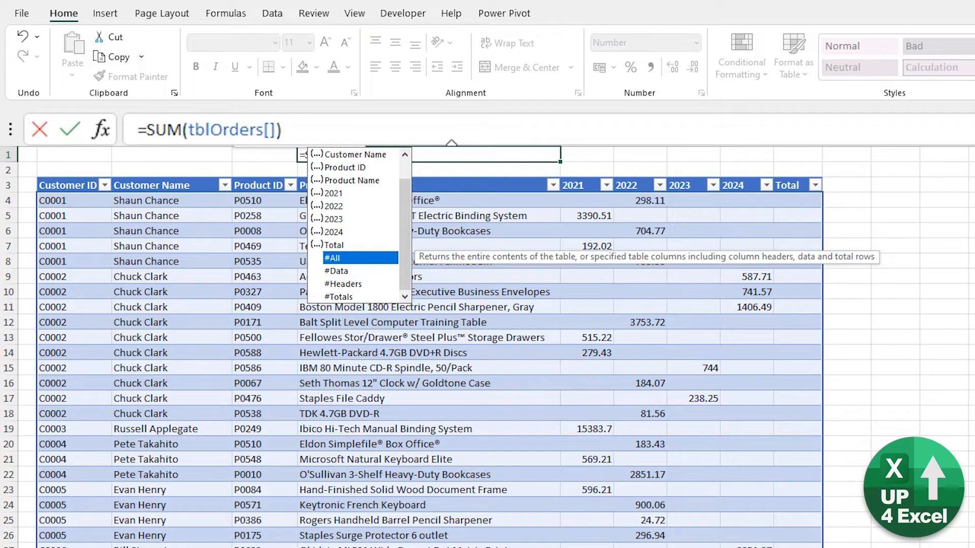
key("Down")
key("Down")
key("Down")
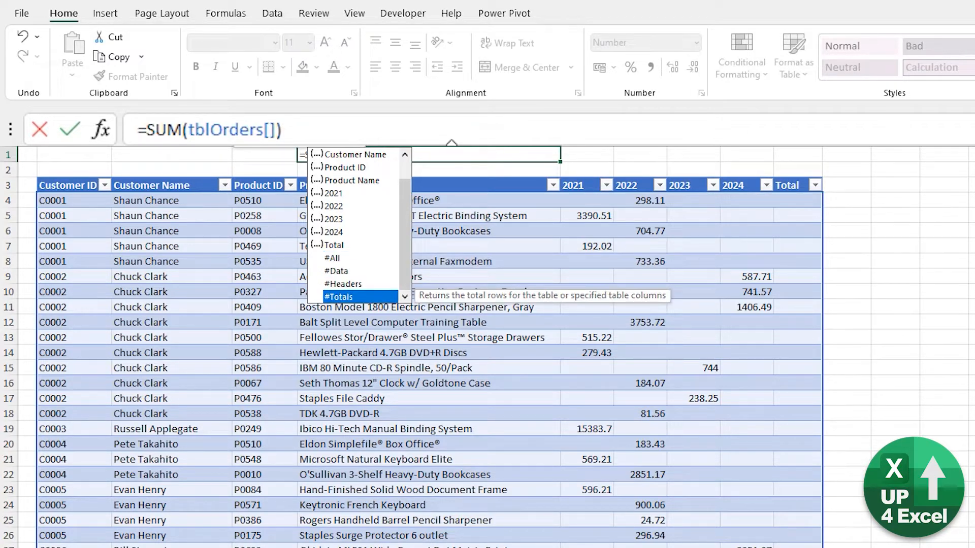
key("Up")
key("Up")
key("Up")
key("Up")
key("Up")
key("Up")
key("Up")
key("Up")
key("Up")
key("Up")
key("Up")
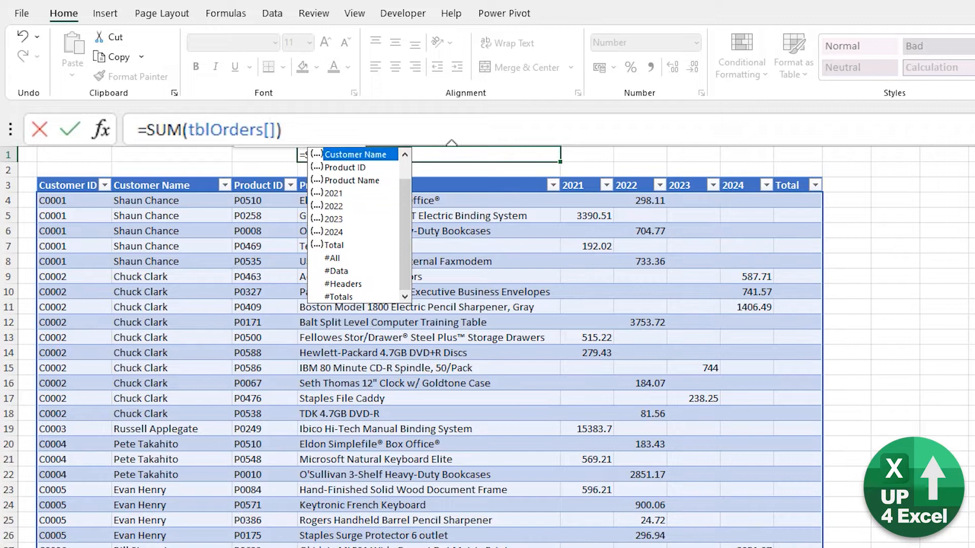
key("Up")
key("Up")
Pick 2022 from the suggested columns and complete the E1 formula as =SUM(tblOrders[2022])
key("Down")
key("Down")
key("Down")
key("Down")
key("Down")
key("Down")
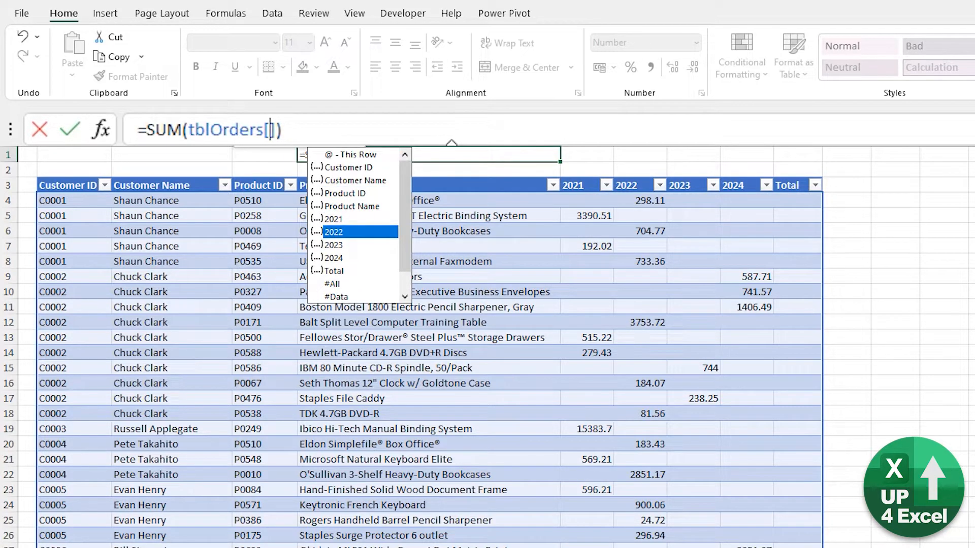
key("Up")
key("Up")
key("Down")
key("Down")
key("Tab")
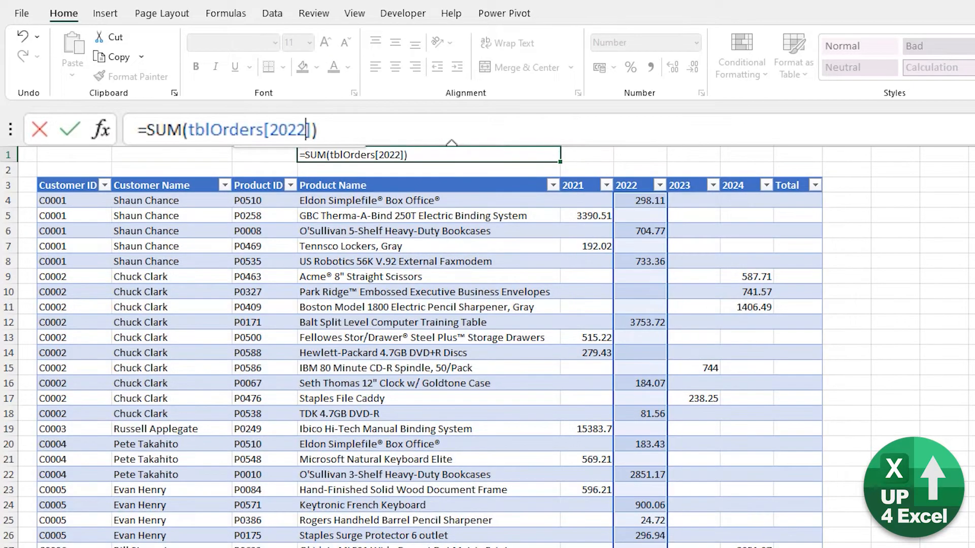
key("ctrl+Return")
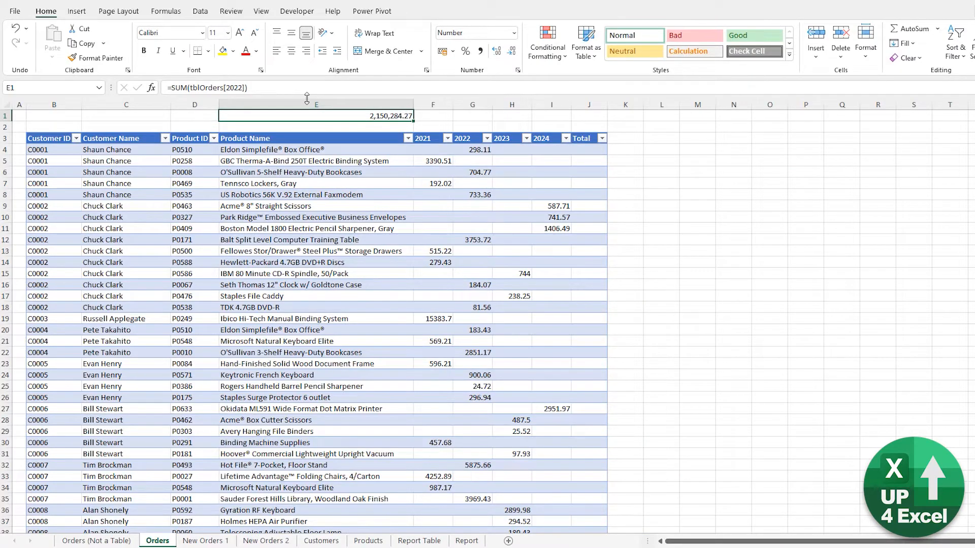
Start a SUM formula in J4 of the Total column over the same row's 2021 to 2024 cells
key("Down")
key("Down")
key("Down")
key("Right")
key("Right")
key("Right")
key("Right")
key("Right")
type("=sum(")
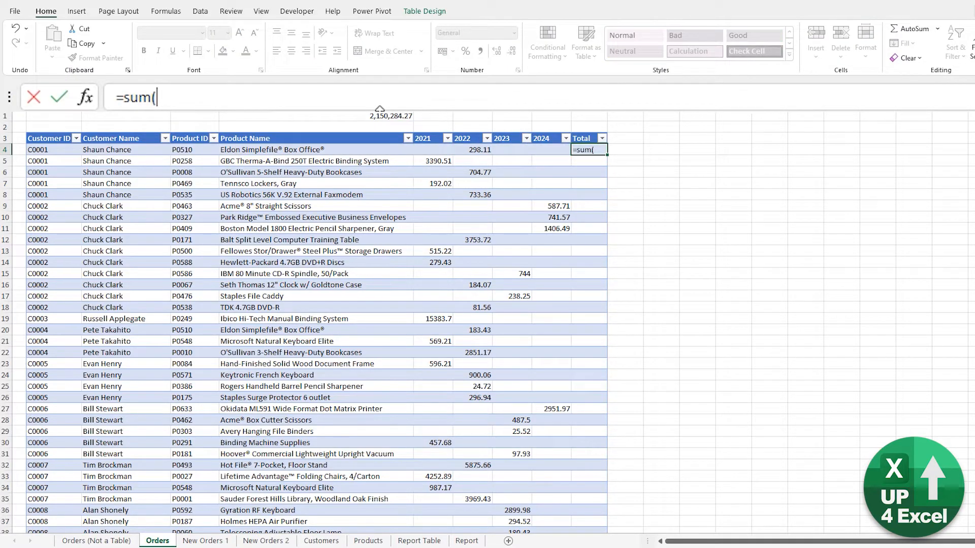
left_click_drag(433, 151, 543, 151)
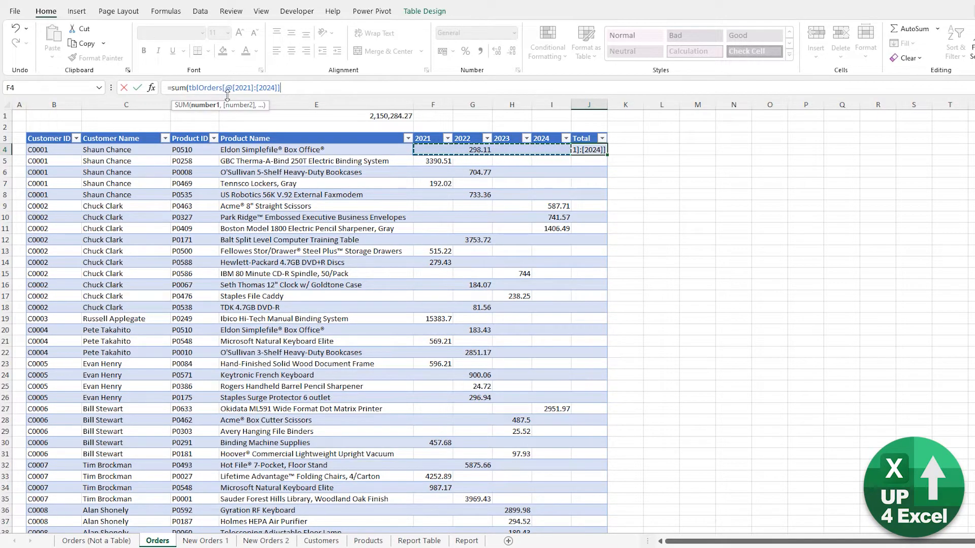
Highlight the @ row marker in the J4 formula, and clear the SUM expression while keeping the equals sign
left_click_drag(232, 89, 228, 88)
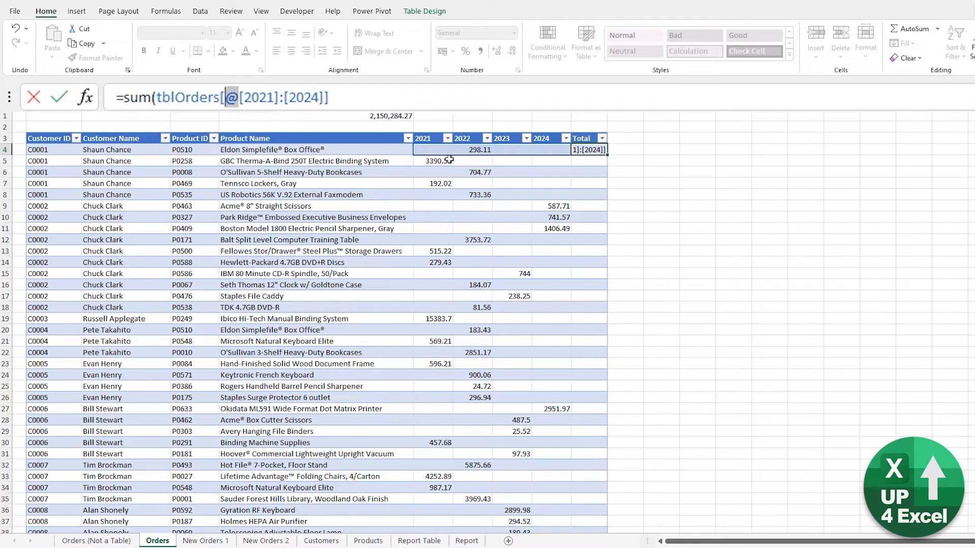
left_click(334, 98)
key("ctrl+shift+Left")
key("ctrl+shift+Left")
key("ctrl+shift+Left")
key("ctrl+shift+Left")
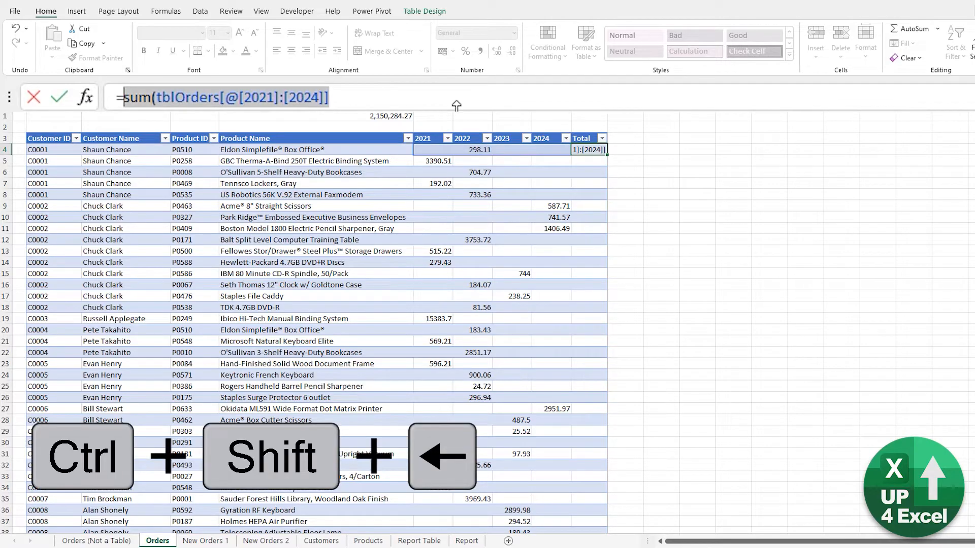
key("BackSpace")
left_click(427, 150)
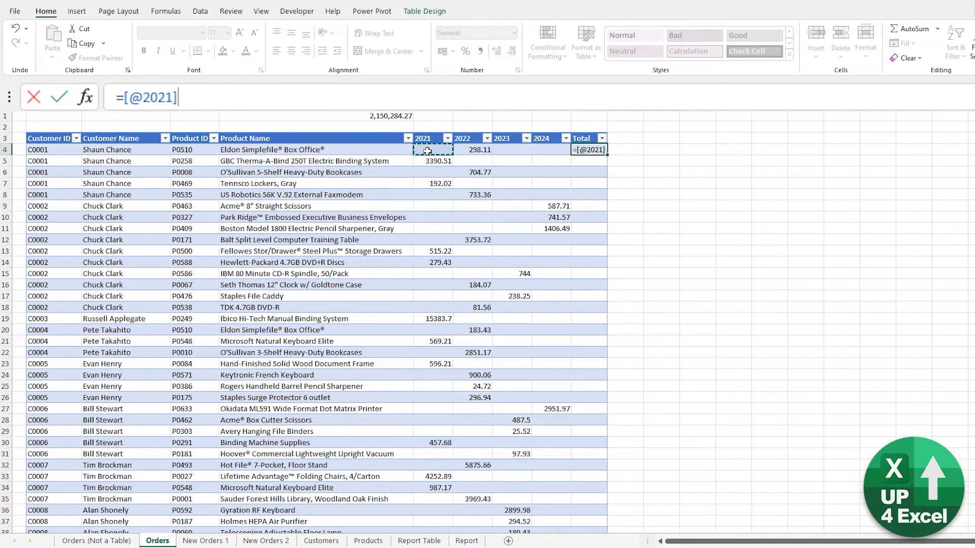
type("+")
left_click(477, 149)
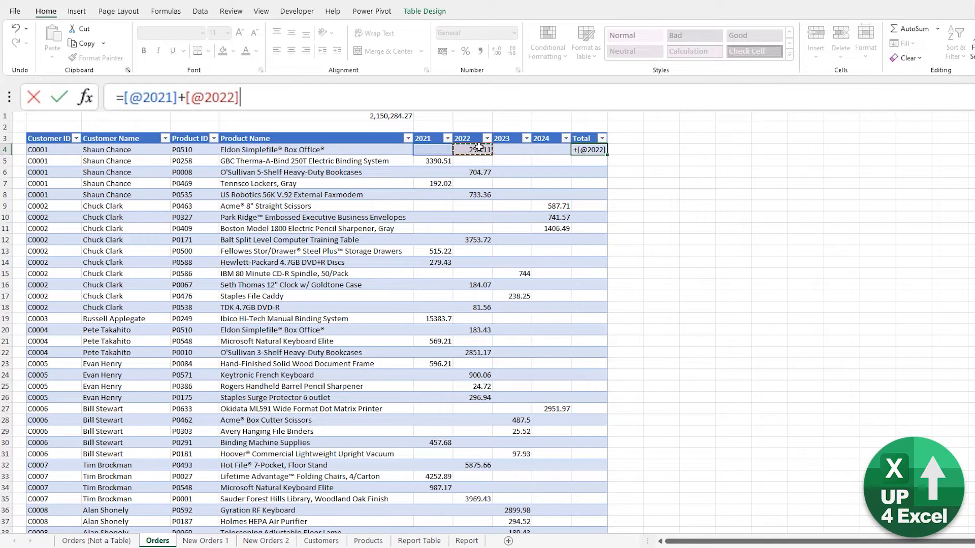
type("+")
left_click(518, 147)
type("+[@2023")
key("Left")
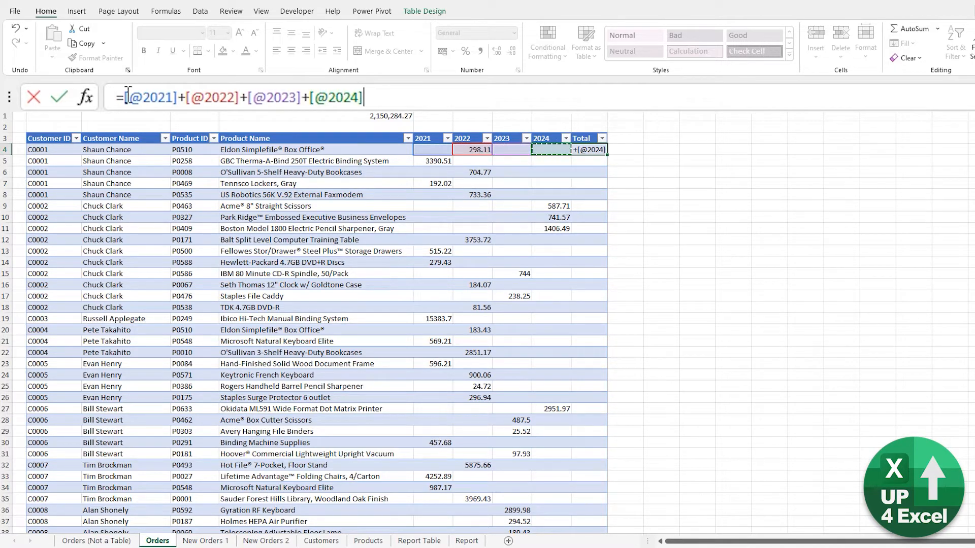
left_click(393, 95)
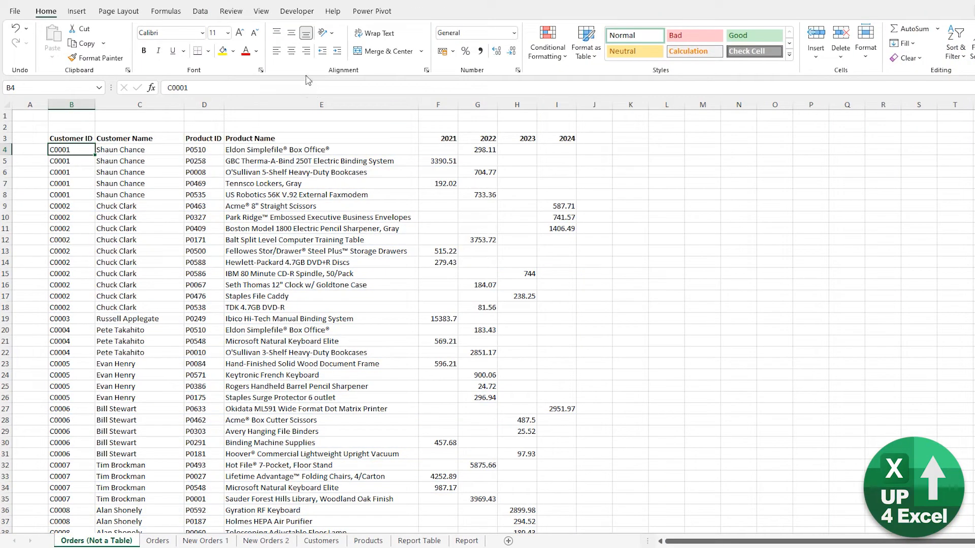
On the Orders (Not a Table) sheet, enter the header Total in J3 and make it bold
left_click(590, 139)
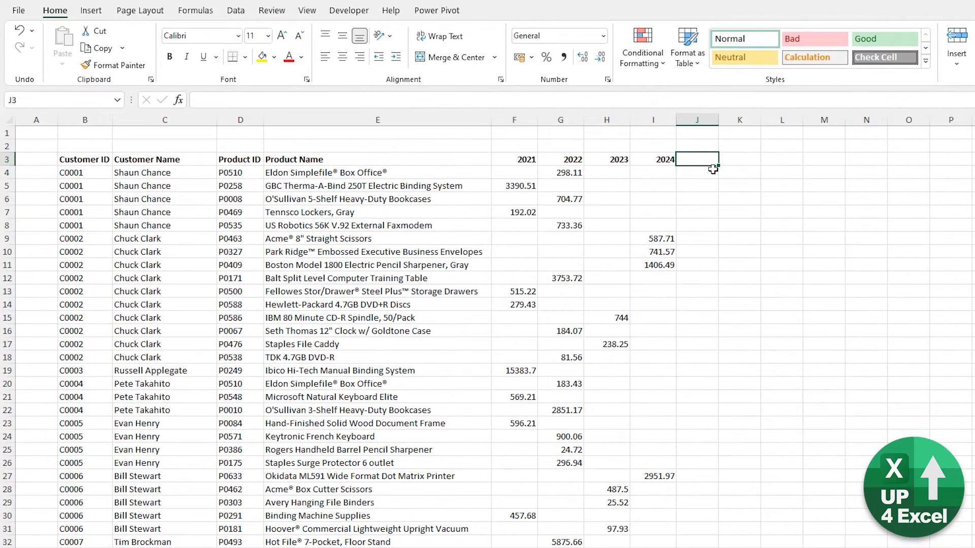
type("Total")
key("Return")
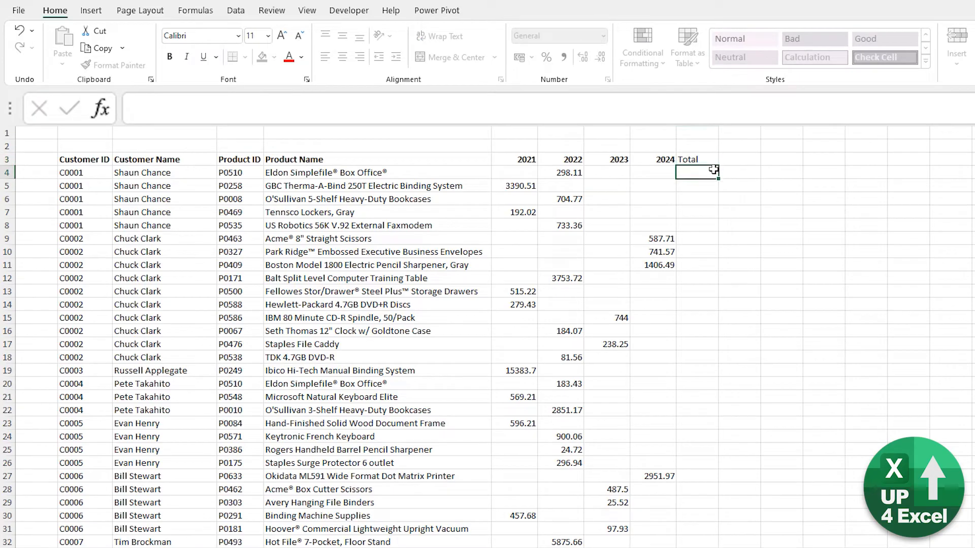
key("Up")
key("ctrl+b")
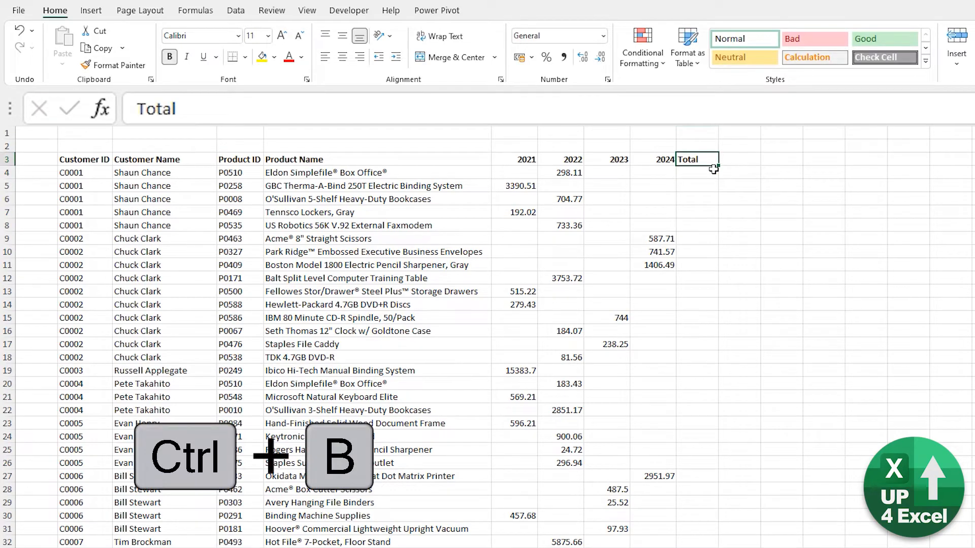
Copy the formatting of the 2024 header in I3 onto the Total header in J3
key("Left")
key("alt+h")
key("f")
key("p")
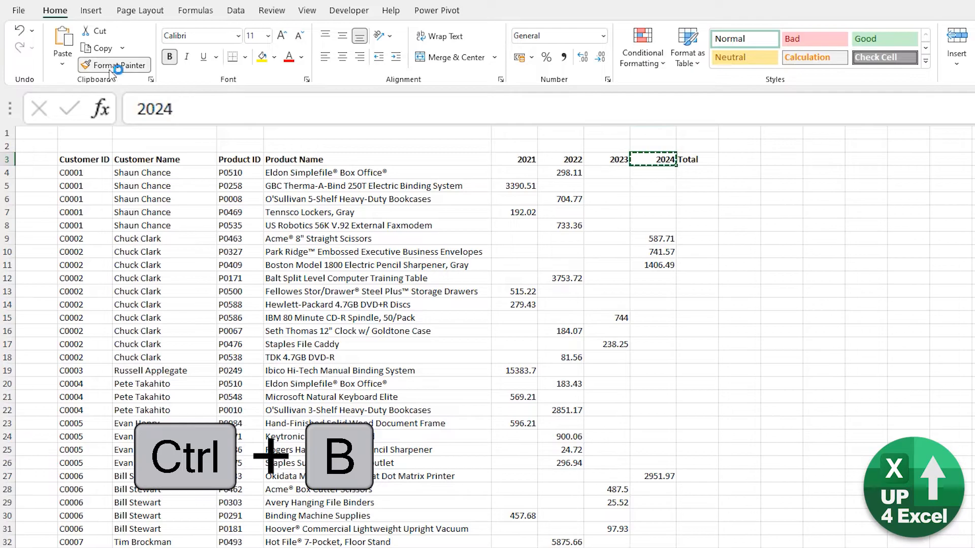
left_click(709, 160)
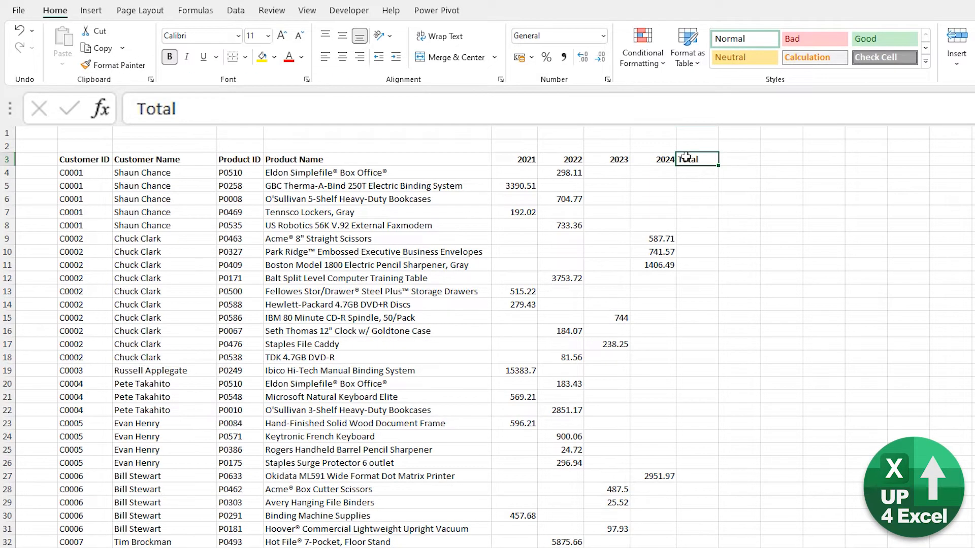
Enter =SUM(F4:I4) in J4 to total the row's 2021 to 2024 values
left_click(690, 177)
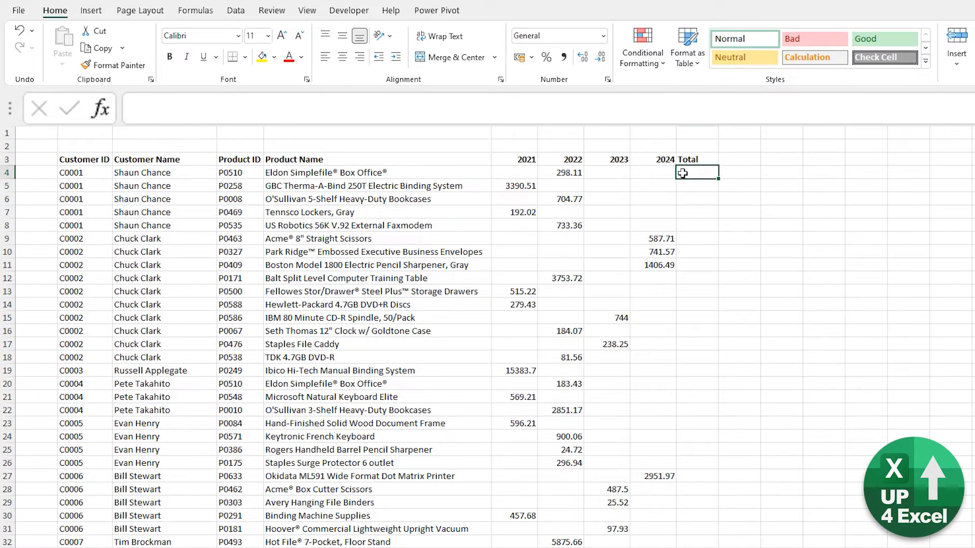
key("alt+equal")
key("Left")
key("shift+Right")
key("shift+Right")
key("shift+Right")
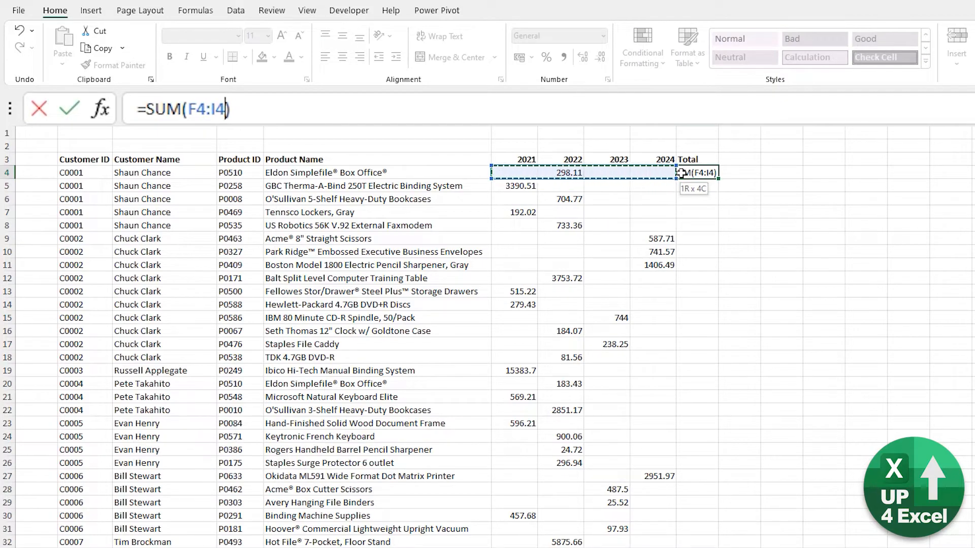
key("Return")
left_click(681, 173)
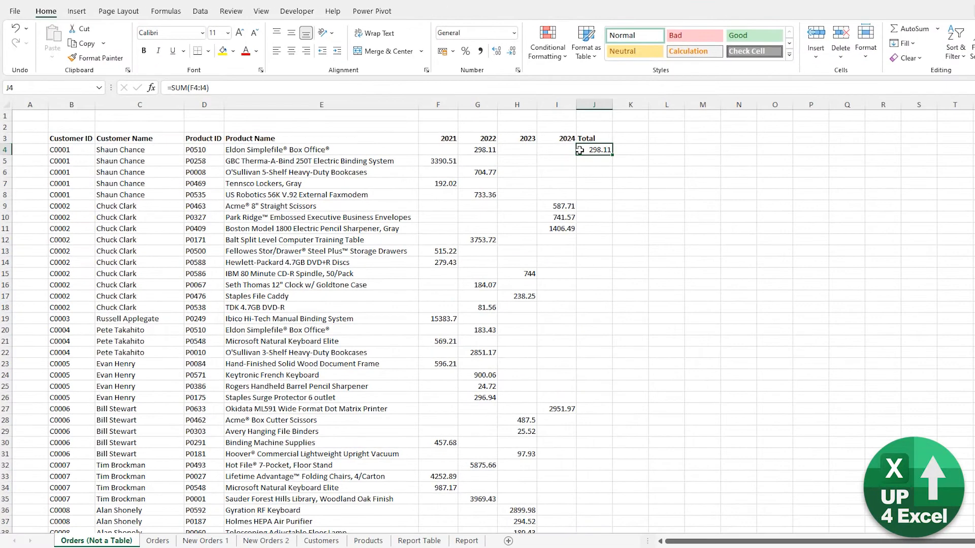
Fill the J4 sum down the Total column, and clear all the copied formulas from J5 to the last row
double_click(612, 156)
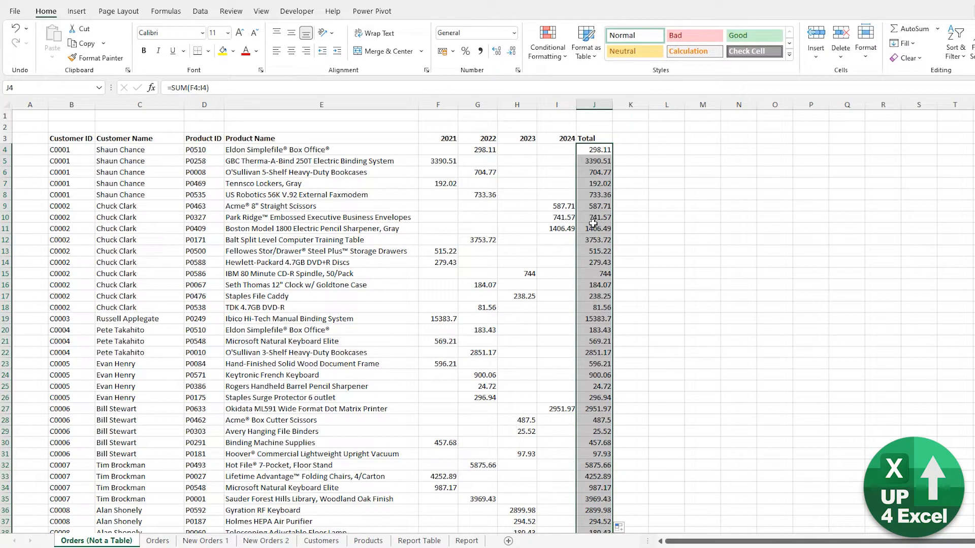
key("Down")
key("ctrl+shift+Down")
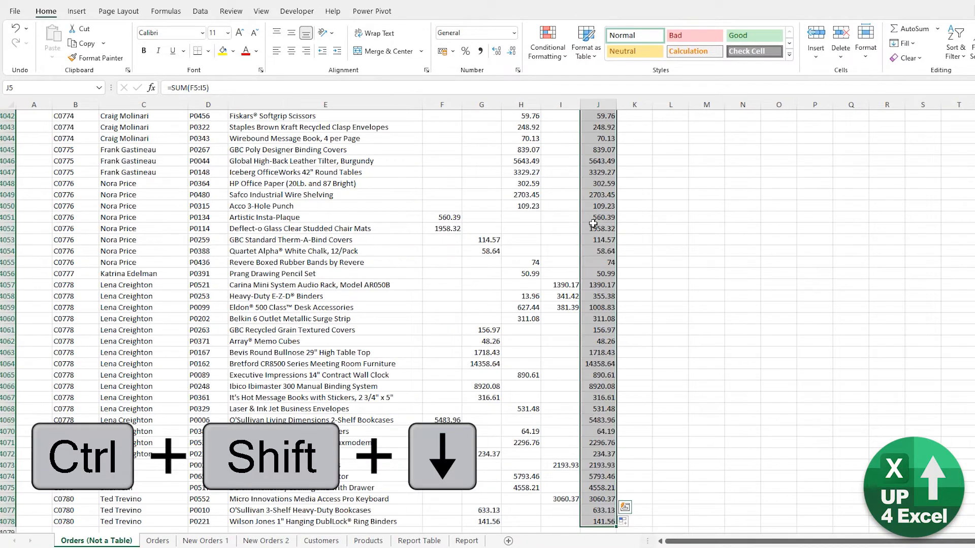
key("Delete")
Try copying the J4 sum and extending the selection down the Total column one screen at a time
key("ctrl+Up")
key("ctrl+c")
key("shift+Page_Down")
key("shift+Page_Down")
key("shift+Page_Down")
key("shift+Page_Down")
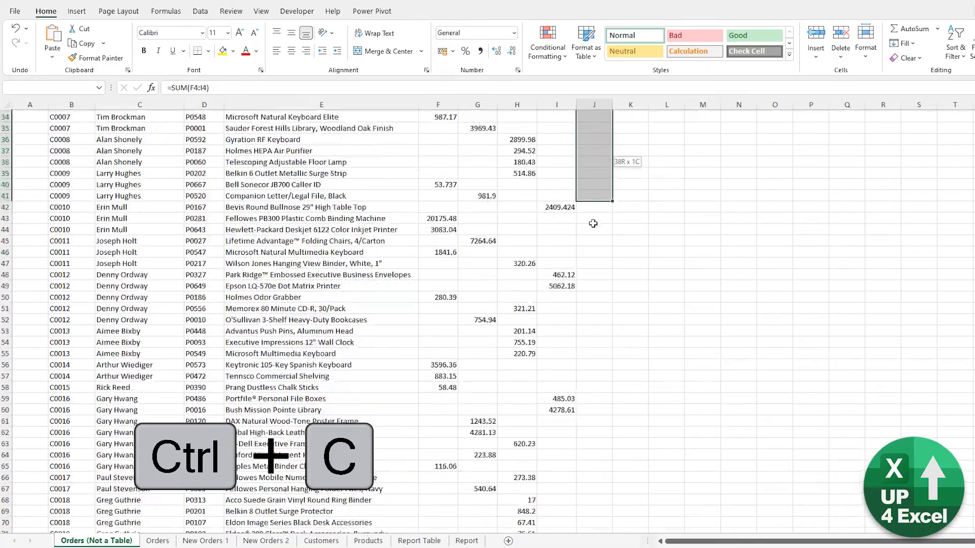
key("shift+Page_Down")
key("shift+Page_Down")
key("shift+Page_Down")
key("shift+Page_Down")
key("shift+Page_Down")
key("shift+Page_Down")
key("shift+Page_Down")
key("shift+Page_Down")
key("shift+Page_Down")
key("shift+Page_Down")
key("shift+Page_Down")
key("shift+Page_Down")
key("shift+Page_Down")
key("shift+Page_Down")
key("shift+Page_Down")
key("shift+Page_Down")
key("shift+Page_Down")
key("shift+Page_Down")
key("shift+Page_Down")
key("shift+Page_Down")
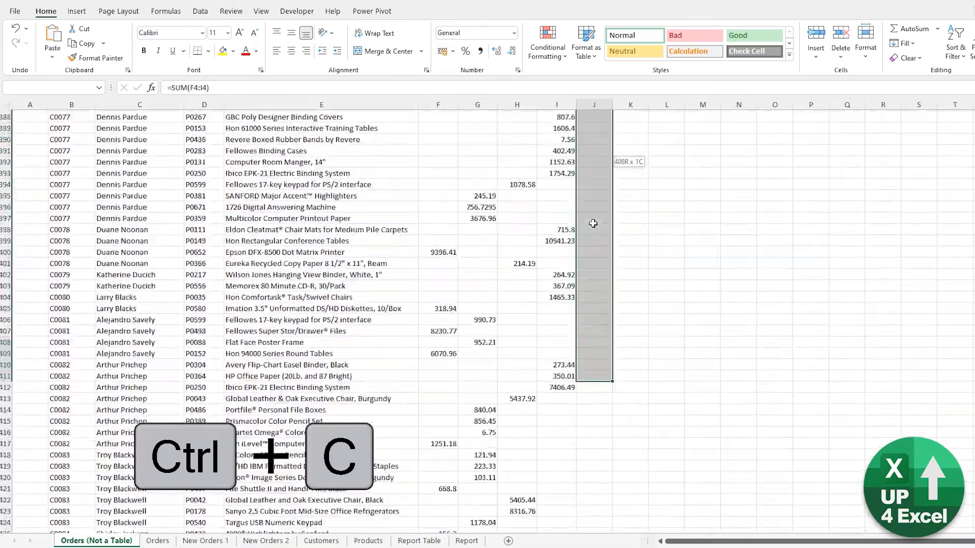
key("shift+Page_Down")
key("shift+Page_Down")
key("shift+Page_Down")
key("shift+Page_Down")
key("shift+Page_Down")
key("shift+Page_Down")
key("shift+Page_Down")
key("shift+Page_Down")
key("shift+Page_Down")
key("shift+Page_Down")
key("shift+Page_Down")
key("shift+Page_Down")
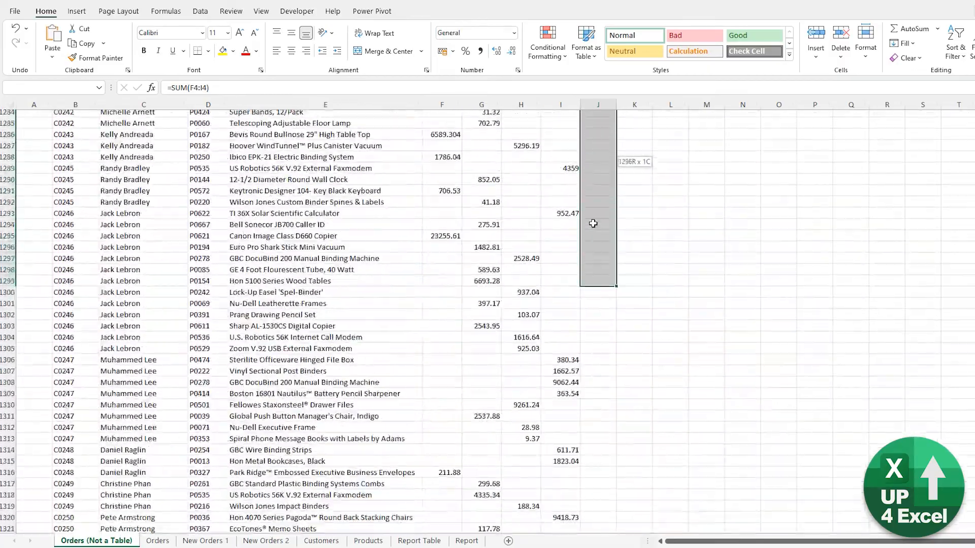
key("shift+Page_Down")
key("shift+Page_Down")
key("shift+Page_Down")
key("shift+Page_Down")
key("shift+Page_Down")
key("shift+Page_Down")
key("shift+Page_Down")
key("shift+Page_Down")
key("shift+Page_Down")
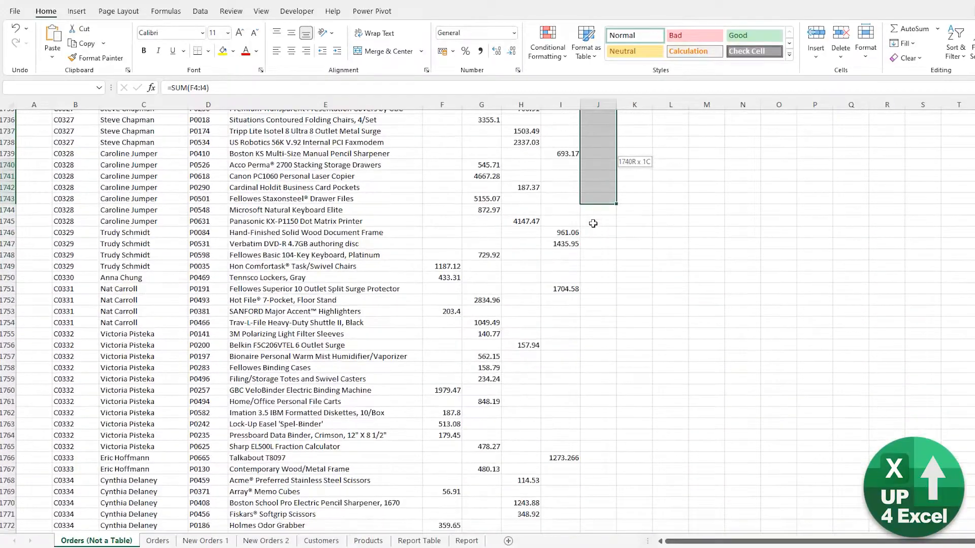
On the Orders sheet, enter =SUM(tblOrders[@[2021]:[2024]]) in J4 of the Total column
key("ctrl+Page_Down")
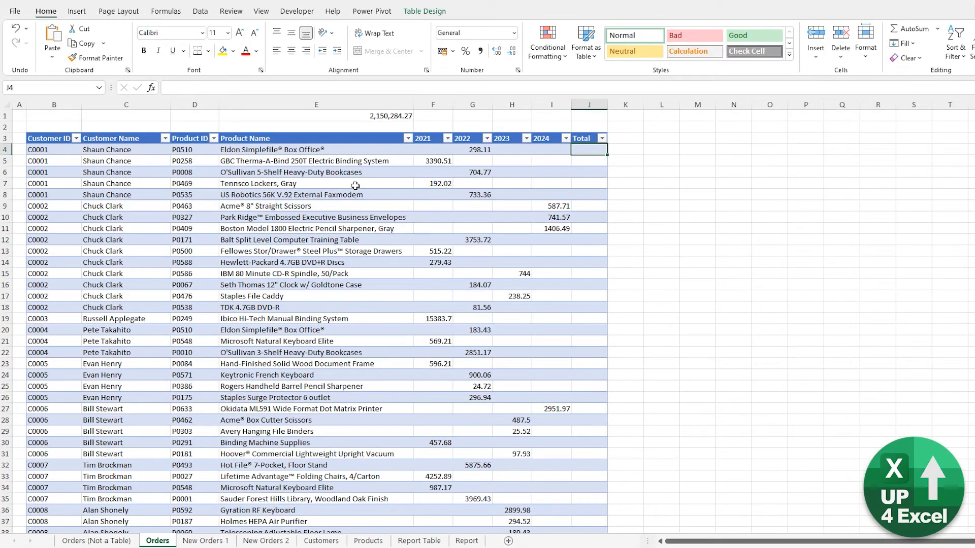
type("=")
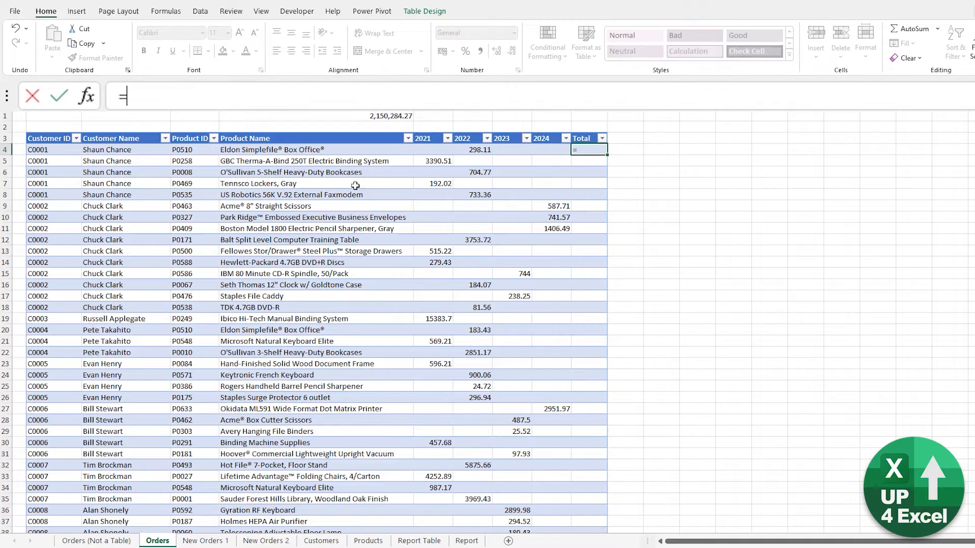
type("su")
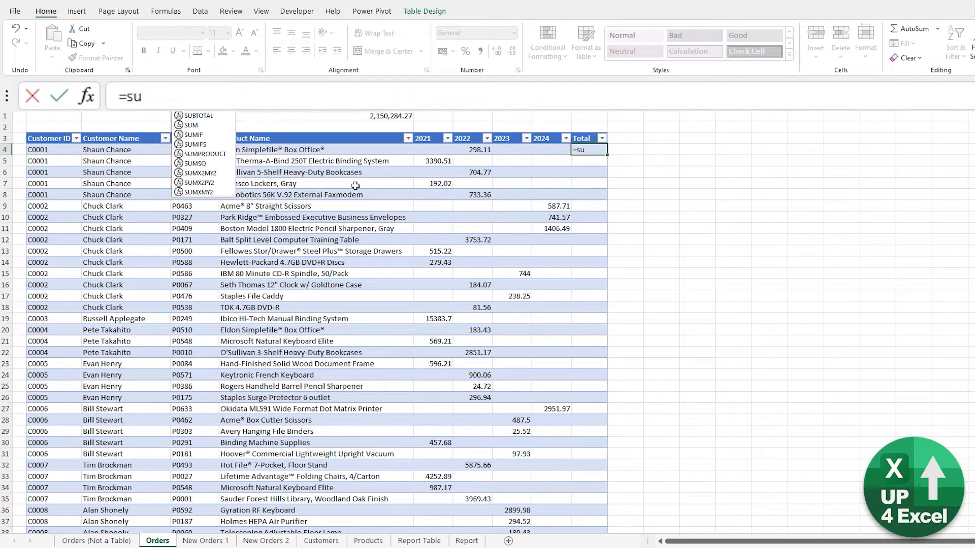
key("Down")
key("Tab")
key("Left")
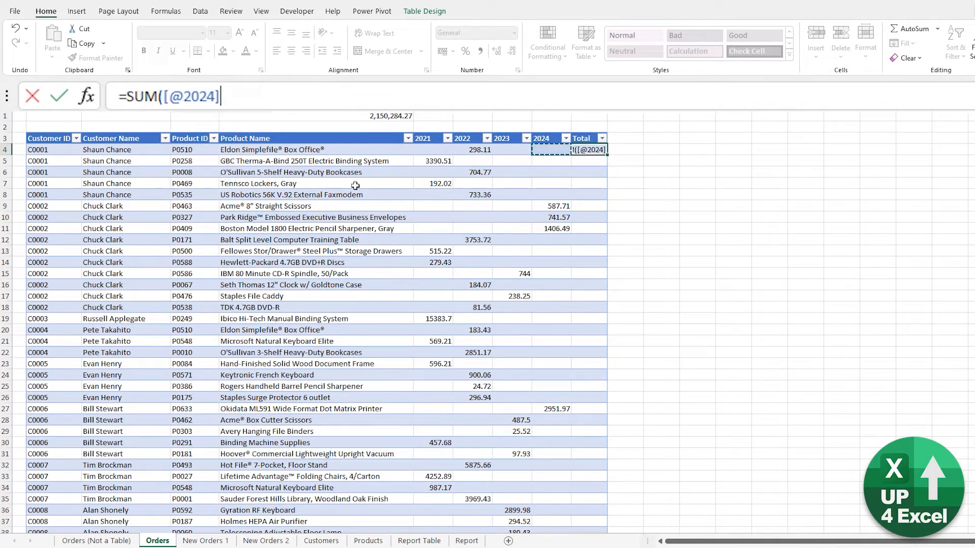
key("shift+Left")
key("shift+Left")
key("shift+Left")
type(")")
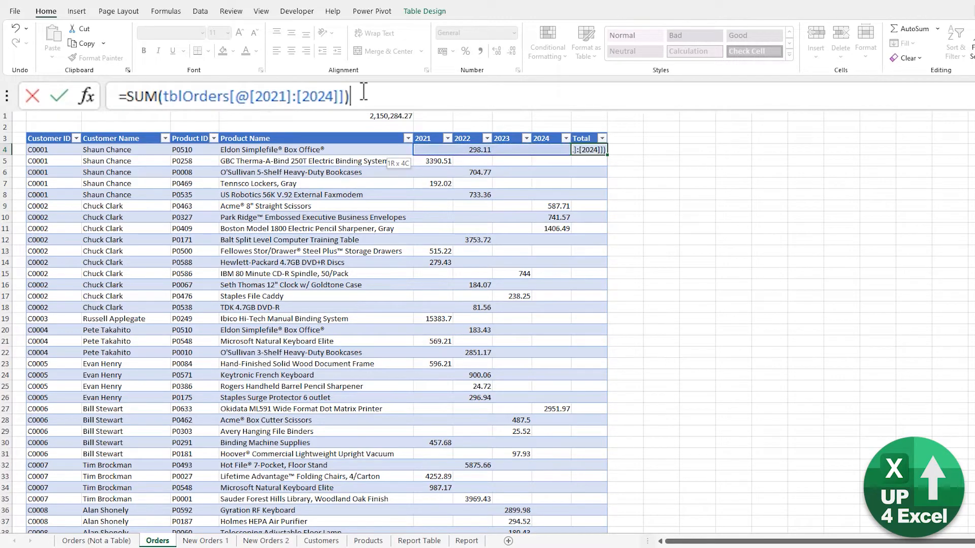
key("Return")
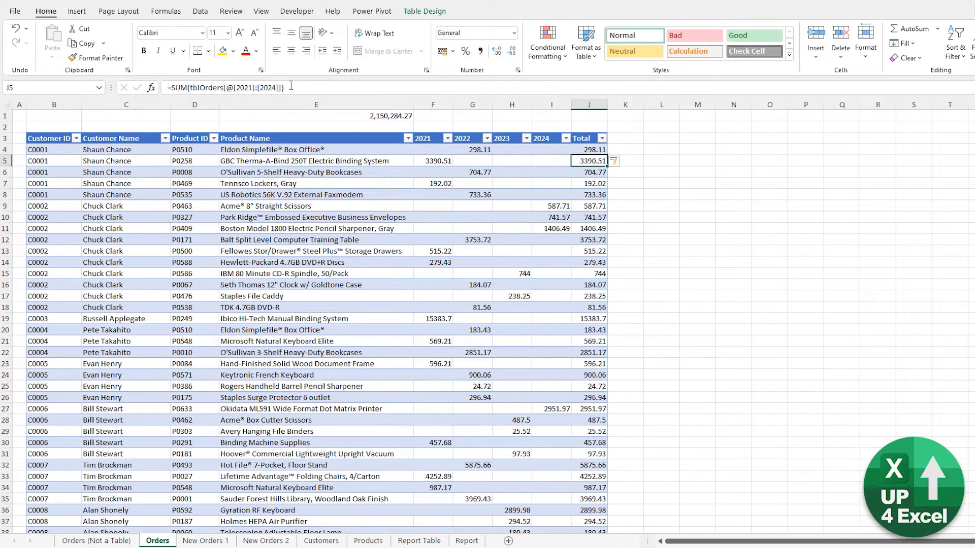
Examine the formulas down the Total column and the table's last row
key("Down")
key("Down")
key("Down")
key("Down")
key("Down")
key("Page_Down")
key("Page_Down")
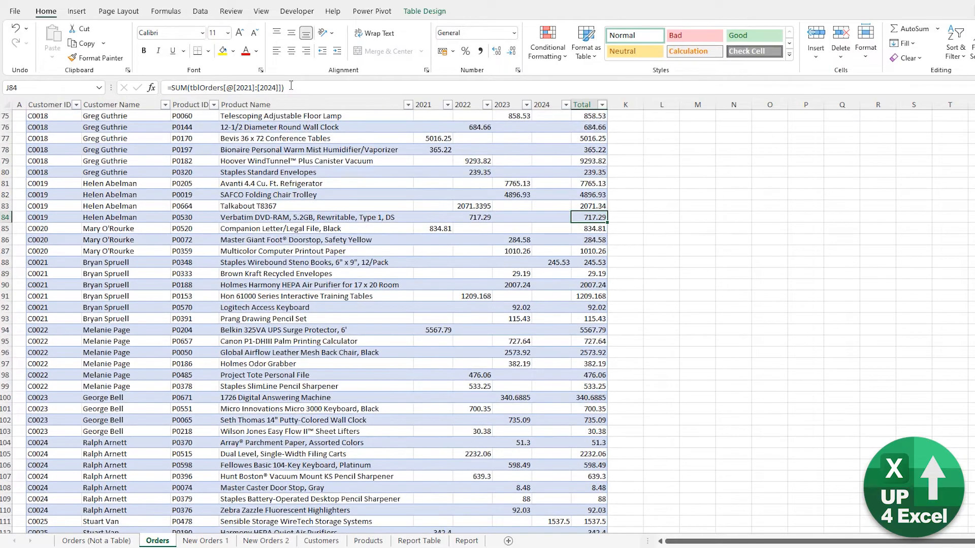
key("ctrl+Down")
key("Down")
key("Up")
key("Left")
key("Left")
key("Left")
key("Left")
key("Left")
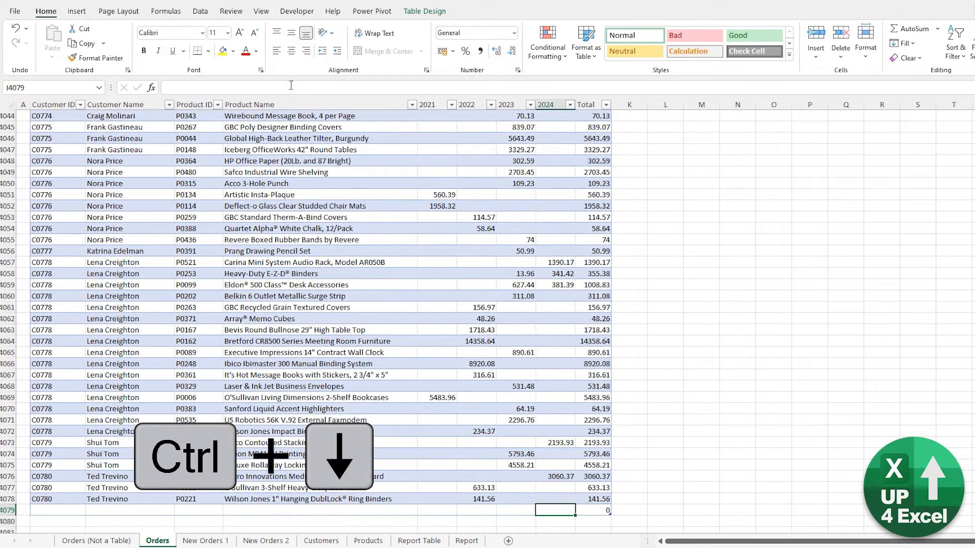
key("ctrl+Right")
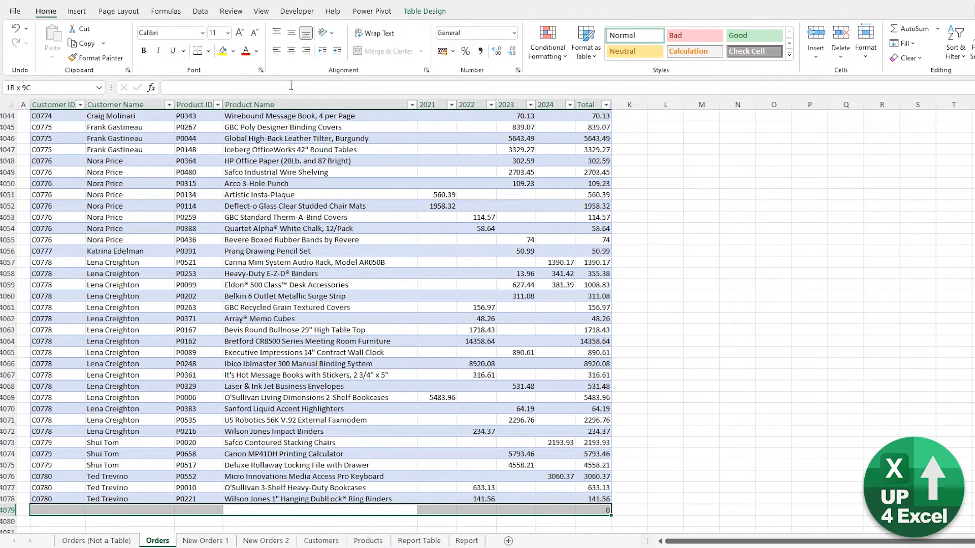
Add a table column with the header Vs Prior Year in K3, beside Total
key("ctrl+Up")
key("Right")
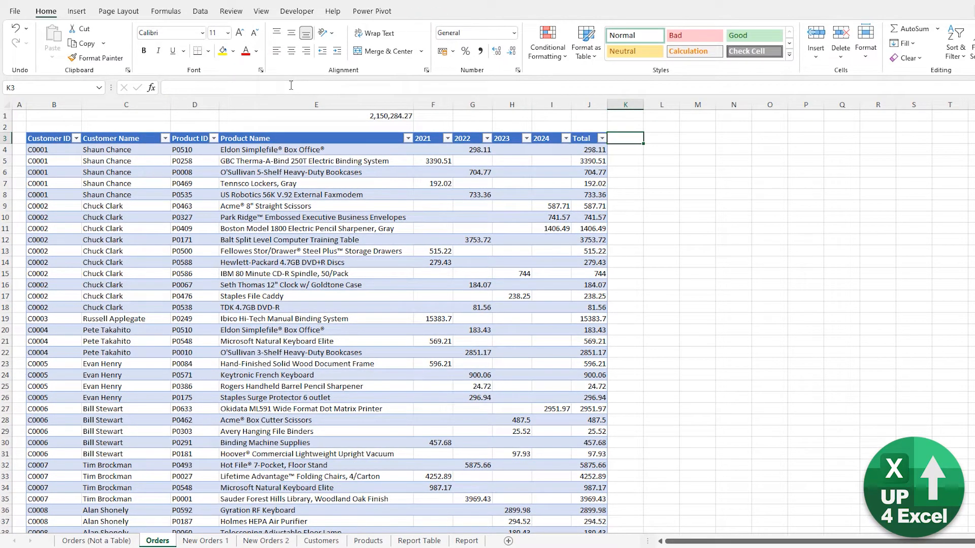
type("Vs ")
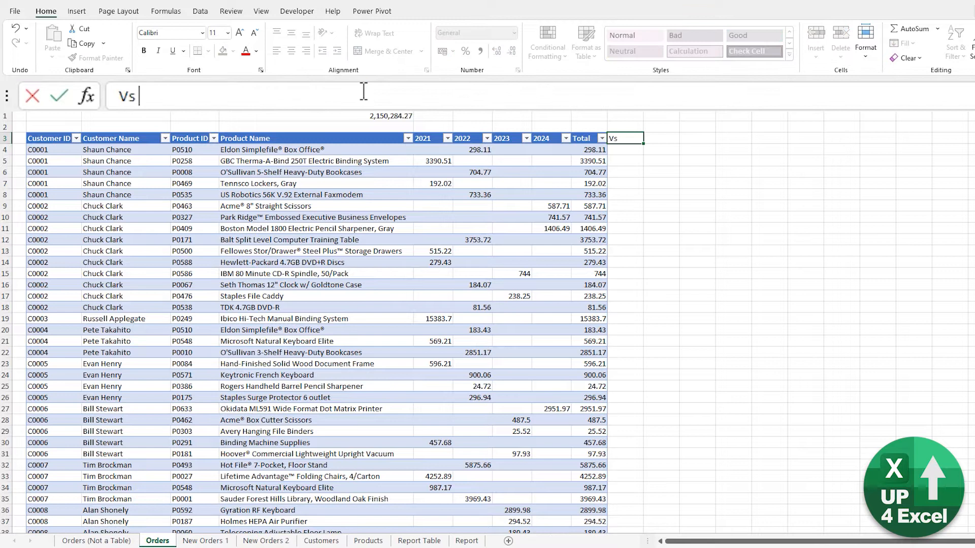
type("Prior Year")
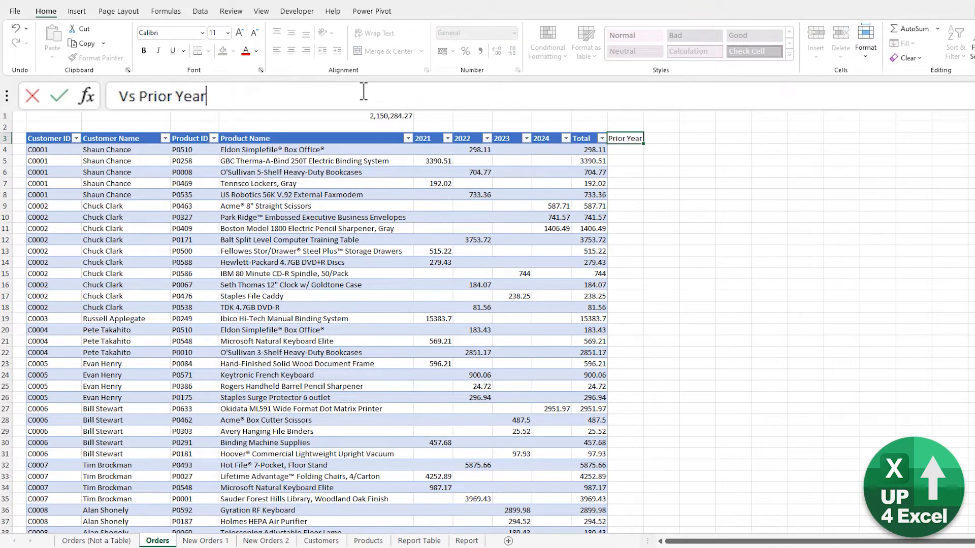
key("Return")
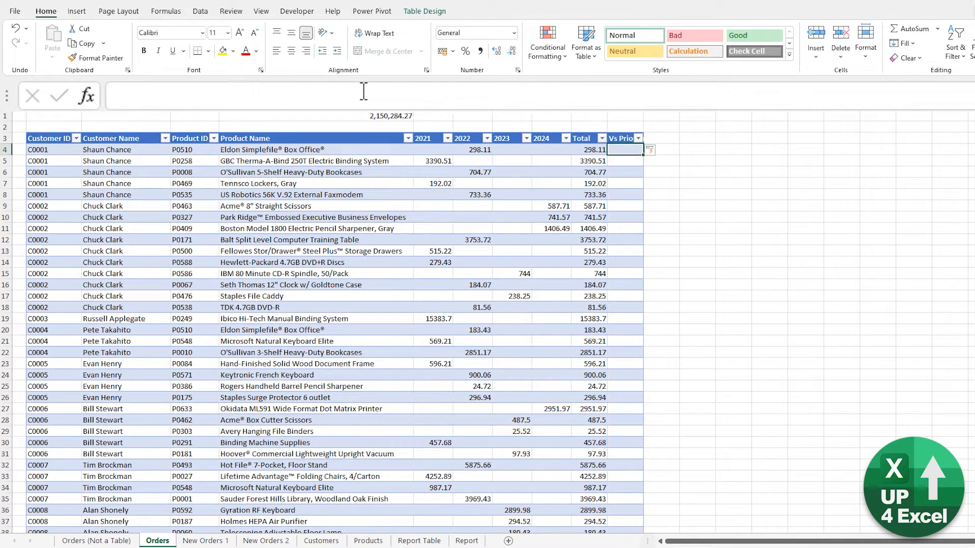
type("=")
key("Left")
key("Left")
type("-")
key("Left")
key("Left")
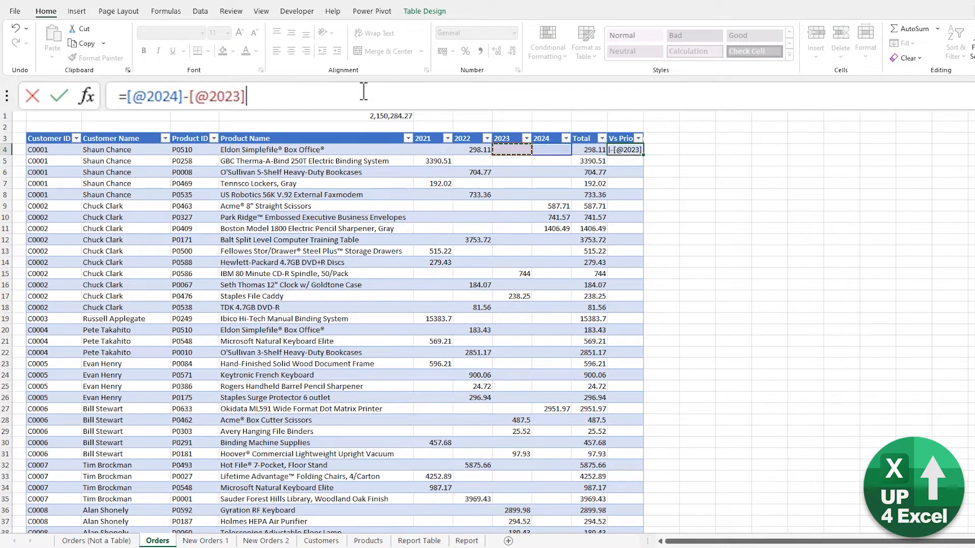
key("Return")
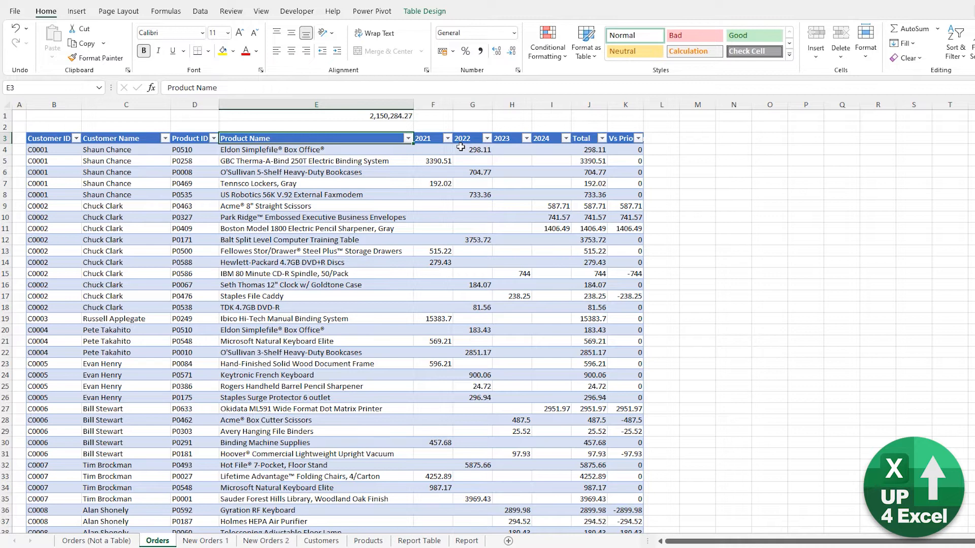
Apply the grey White, Table Style Medium 18 style to the orders table
left_click(252, 205)
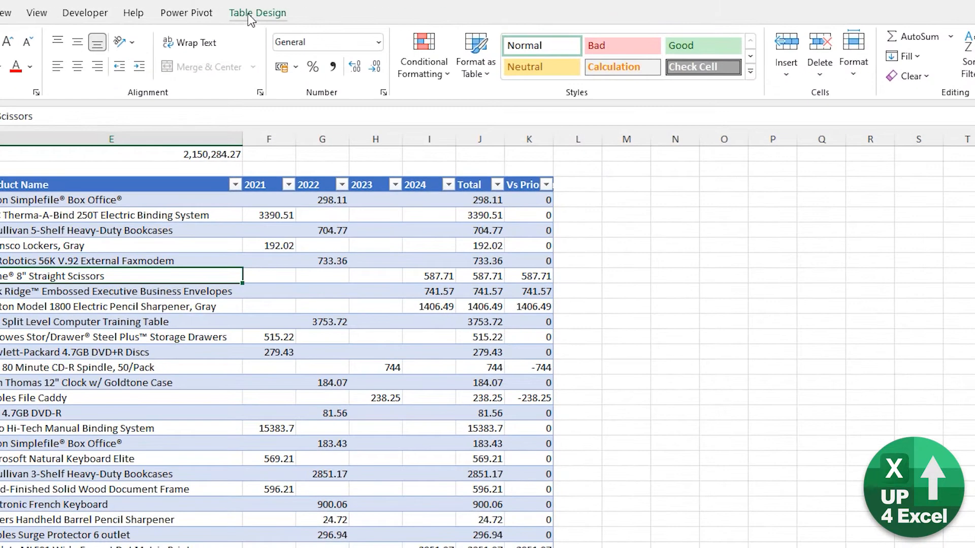
left_click(249, 17)
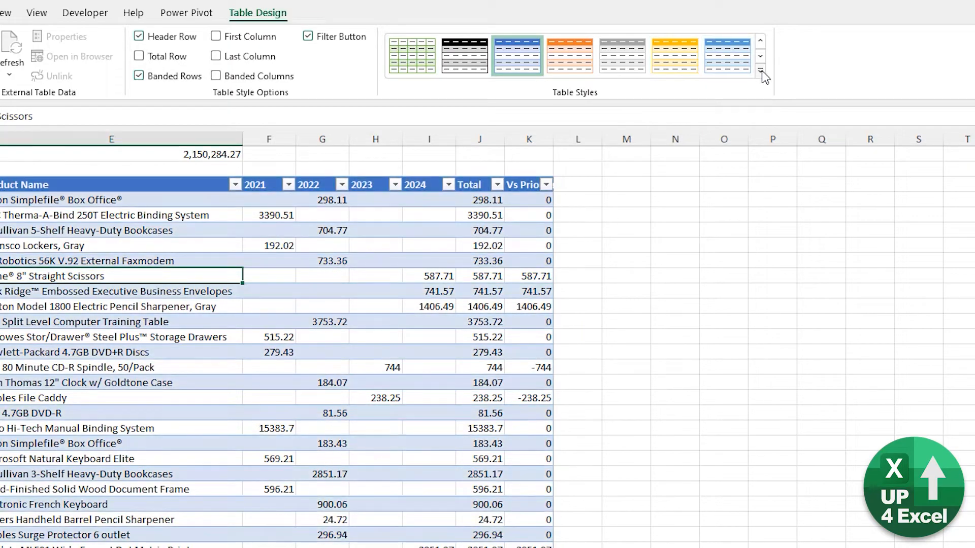
left_click(760, 71)
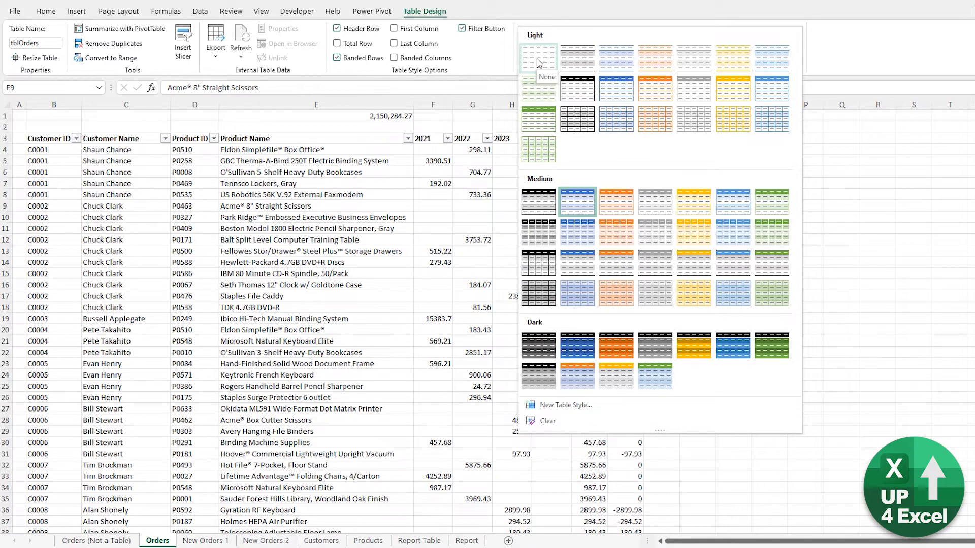
key("Escape")
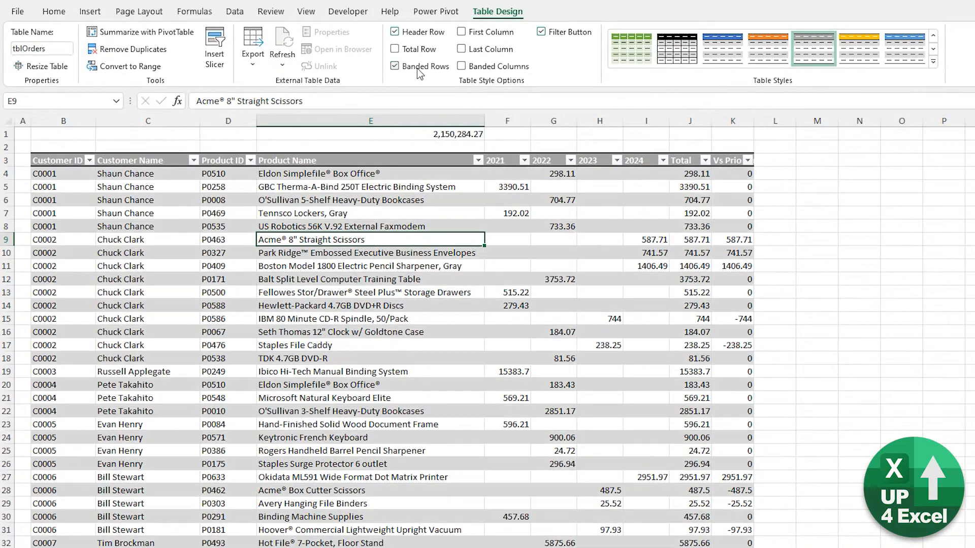
Swap the table's banded rows for banded columns and switch back to banded rows
left_click(417, 68)
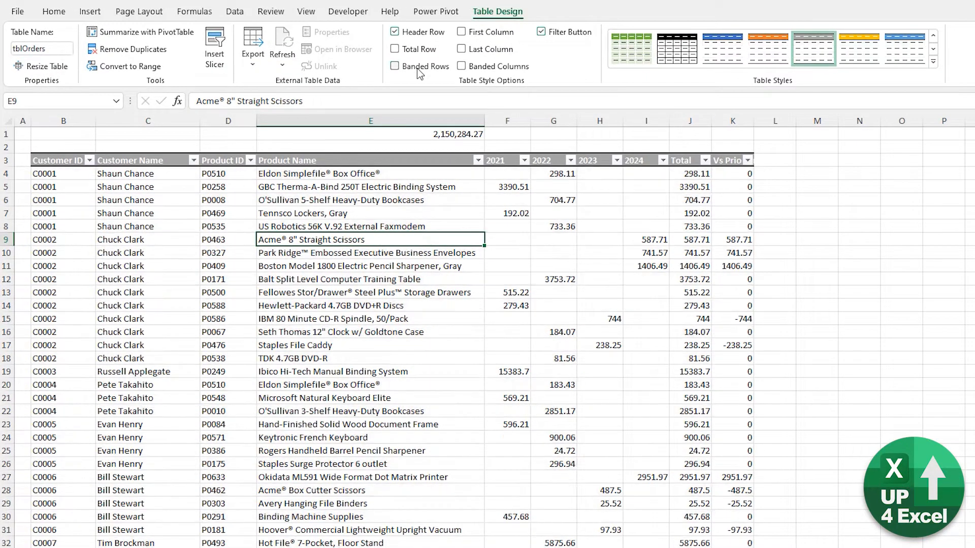
left_click(486, 70)
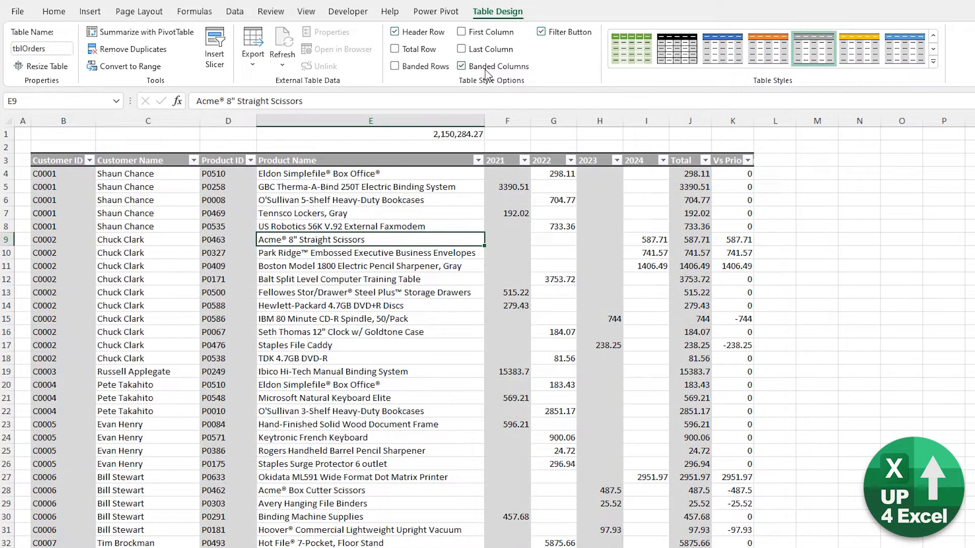
left_click(485, 71)
left_click(447, 70)
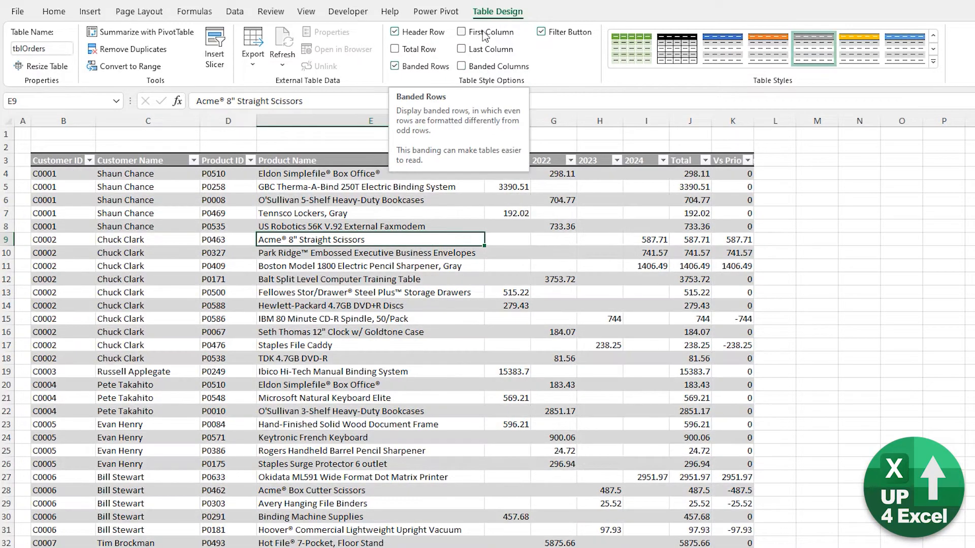
Toggle the First Column, Last Column, Filter Button and Header Row options of the orders table and restore each one
left_click(483, 33)
left_click(484, 35)
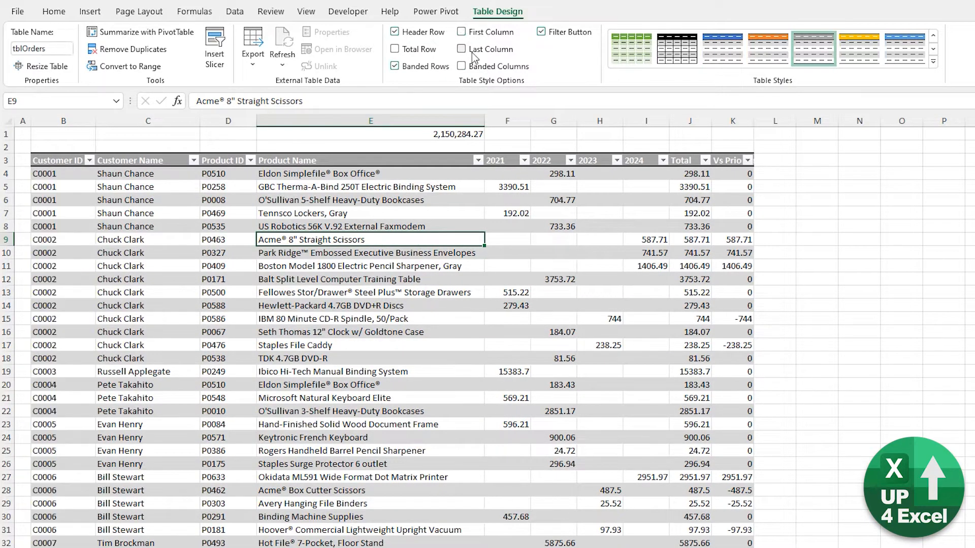
left_click(471, 52)
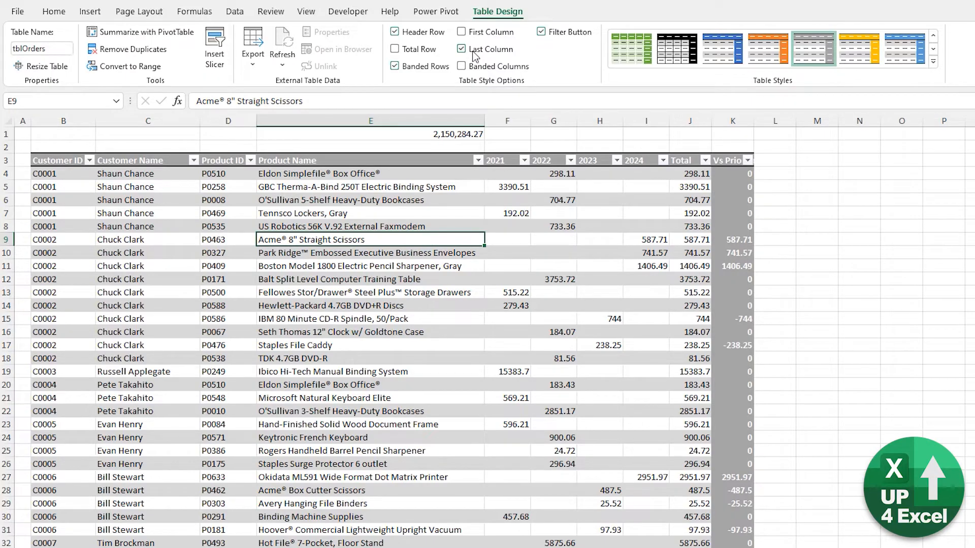
left_click(475, 53)
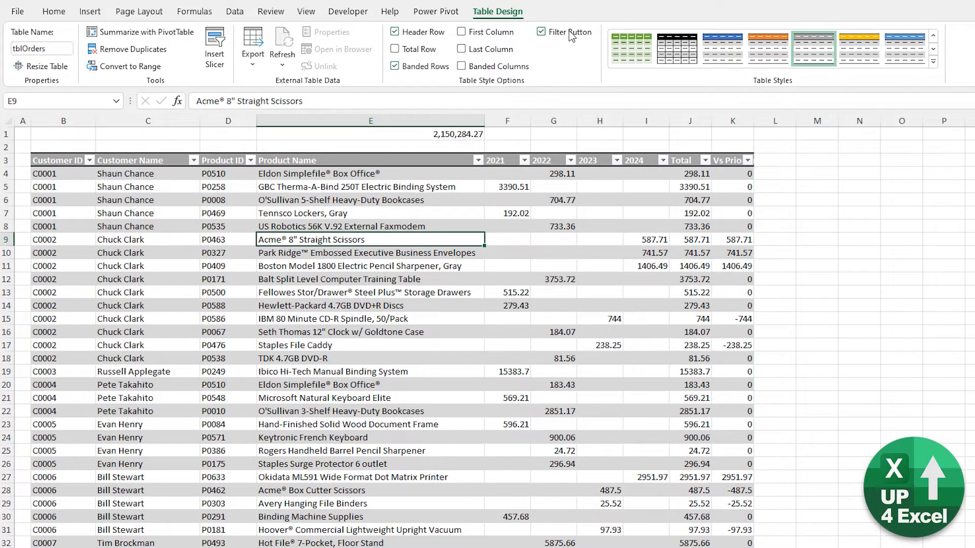
left_click(569, 32)
left_click(431, 32)
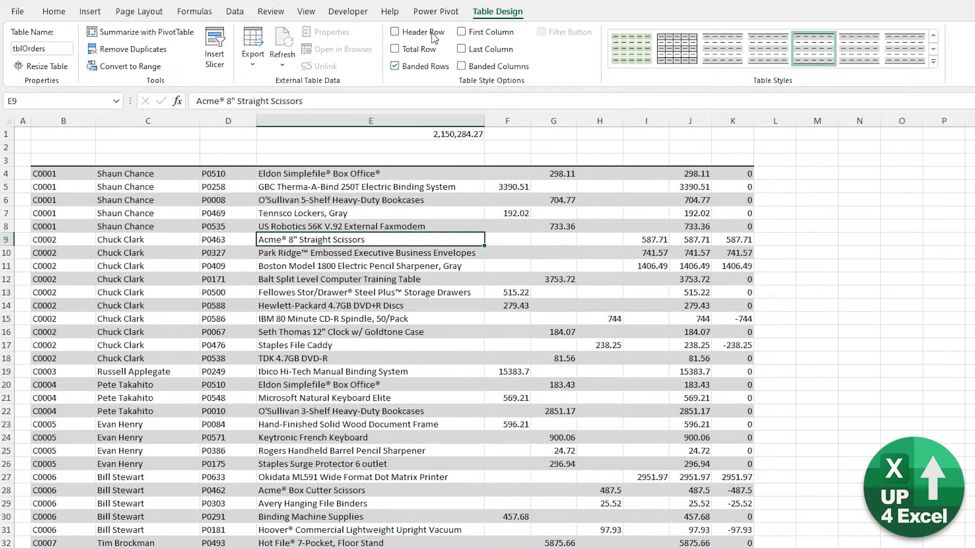
left_click(431, 33)
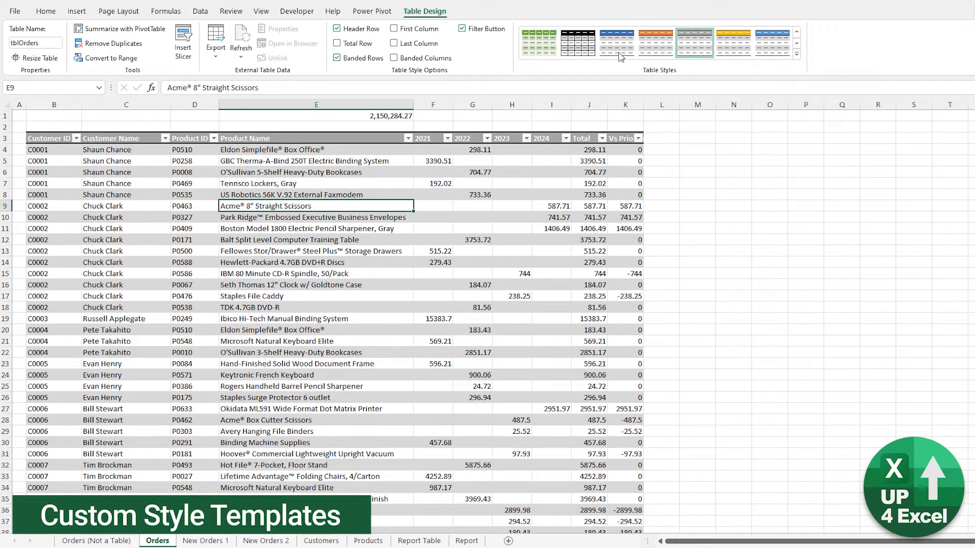
Apply the blue Table Style Medium 16 to the orders table and duplicate it as a custom style named Up4Excel
left_click(797, 54)
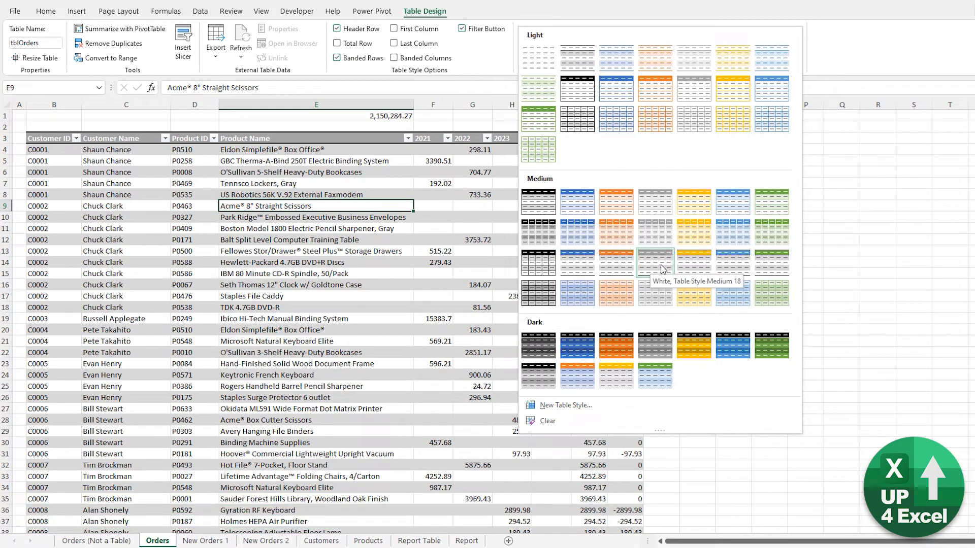
left_click(585, 267)
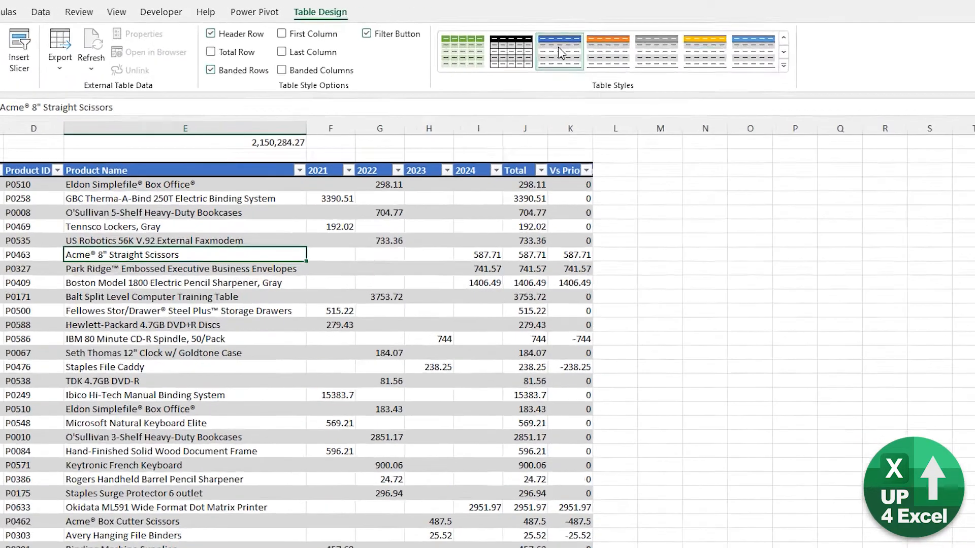
right_click(559, 51)
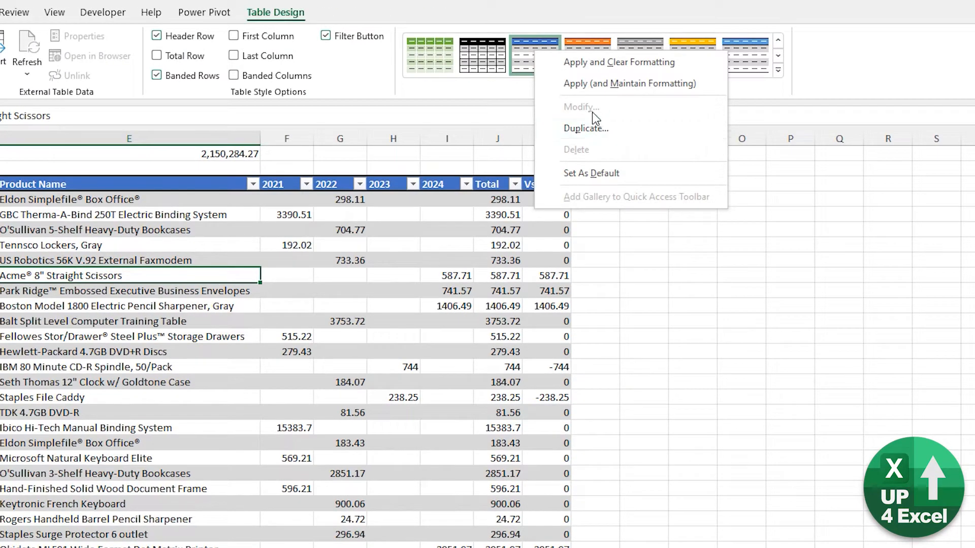
left_click(589, 130)
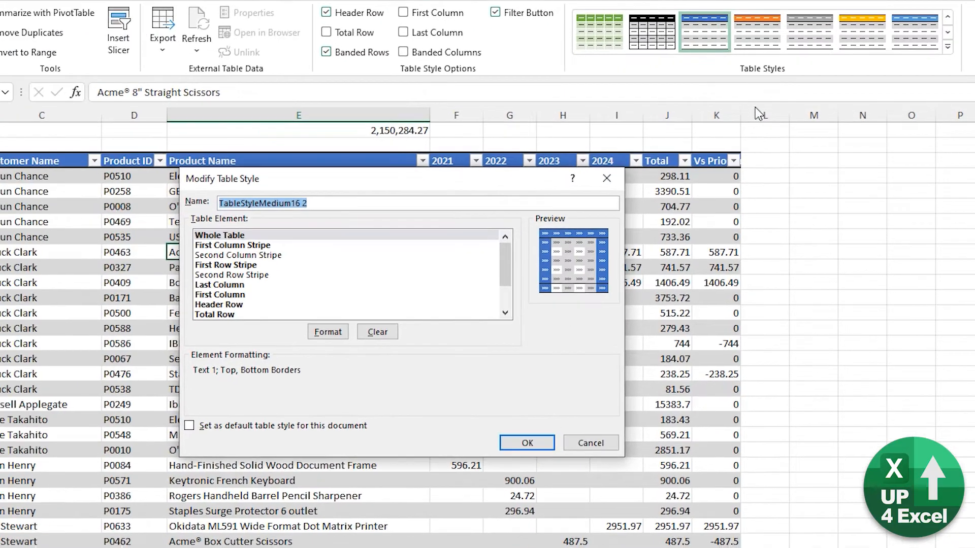
type("Up4Excel")
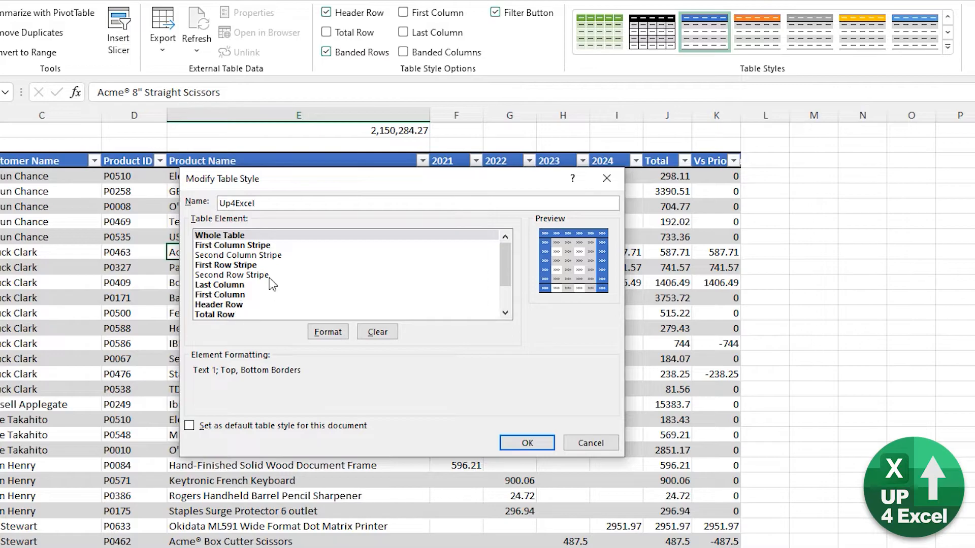
Set the First Row Stripe fill of the Up4Excel style to light blue and save the style
scroll(233, 290, "down", 2)
scroll(266, 287, "up", 2)
left_click(237, 265)
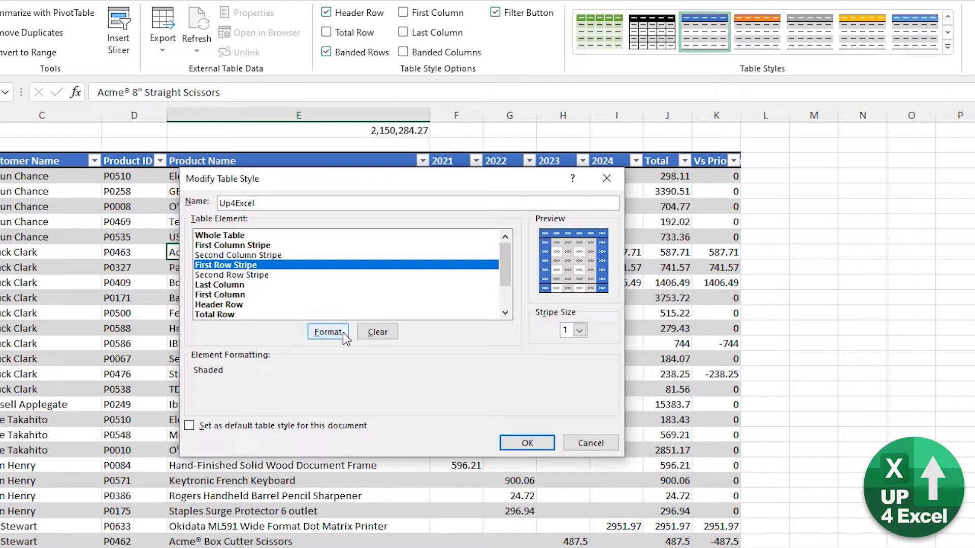
left_click(342, 333)
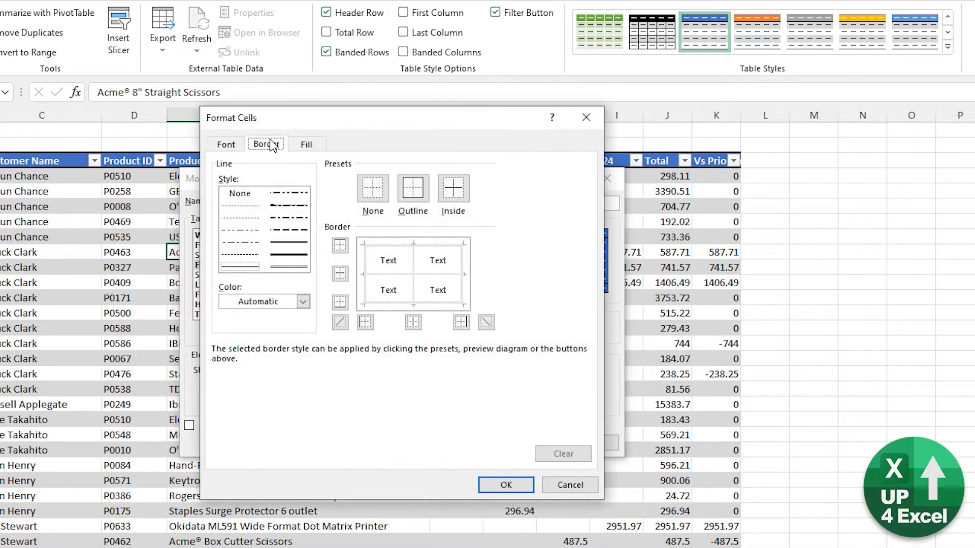
left_click(306, 146)
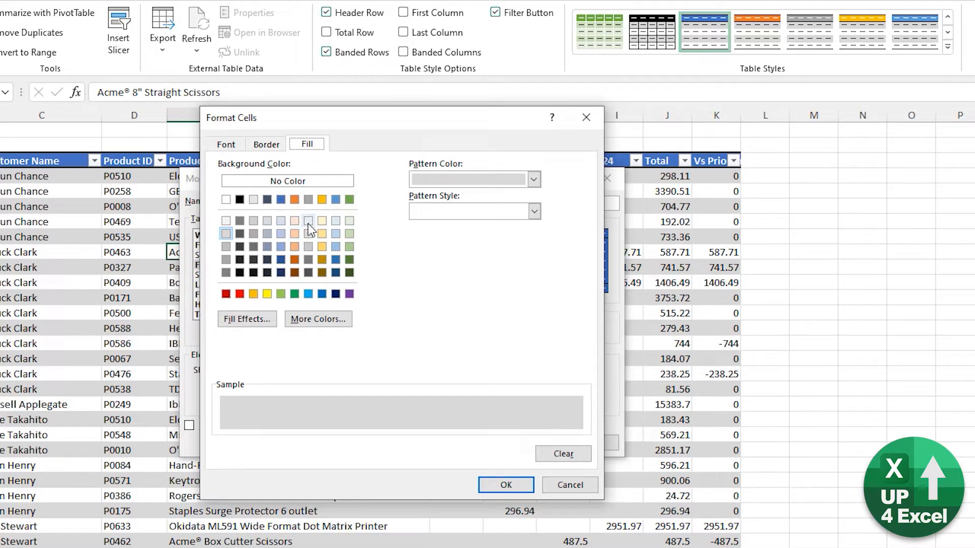
left_click(281, 234)
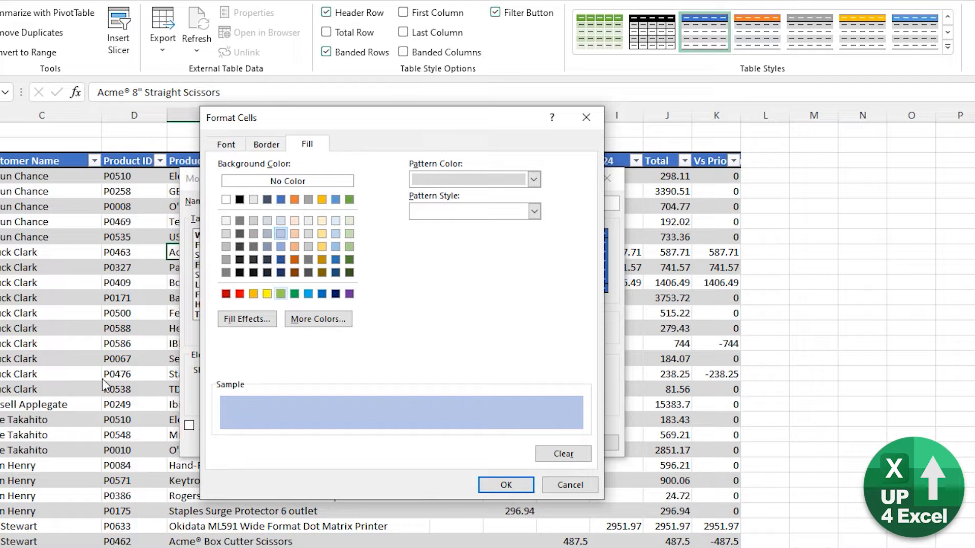
left_click(506, 483)
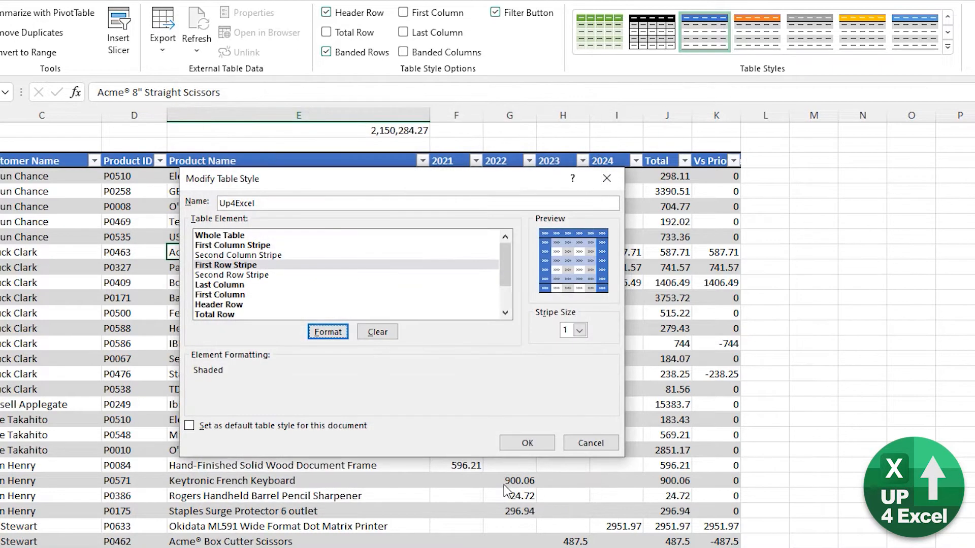
left_click(529, 443)
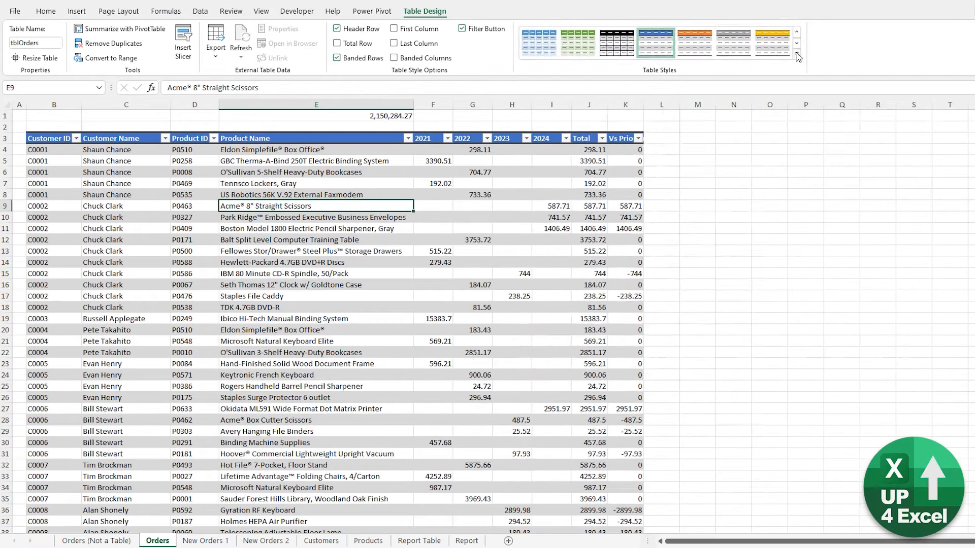
Apply the custom Up4Excel style to the orders table and set it as the default table style
left_click(797, 55)
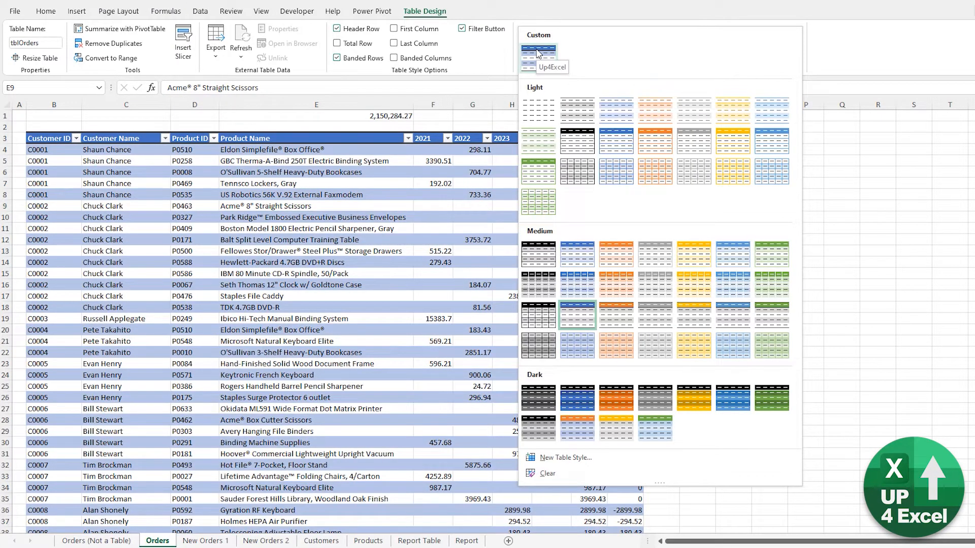
left_click(537, 54)
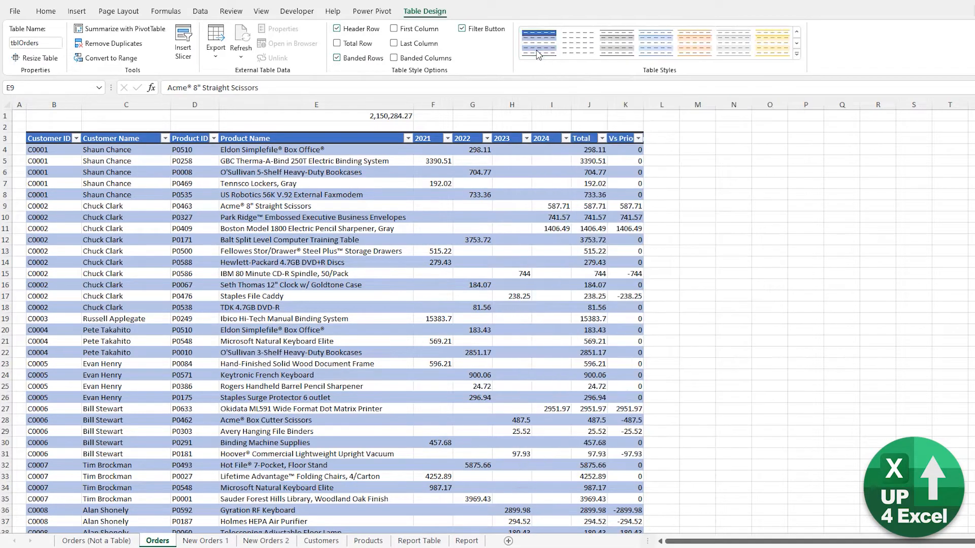
right_click(543, 44)
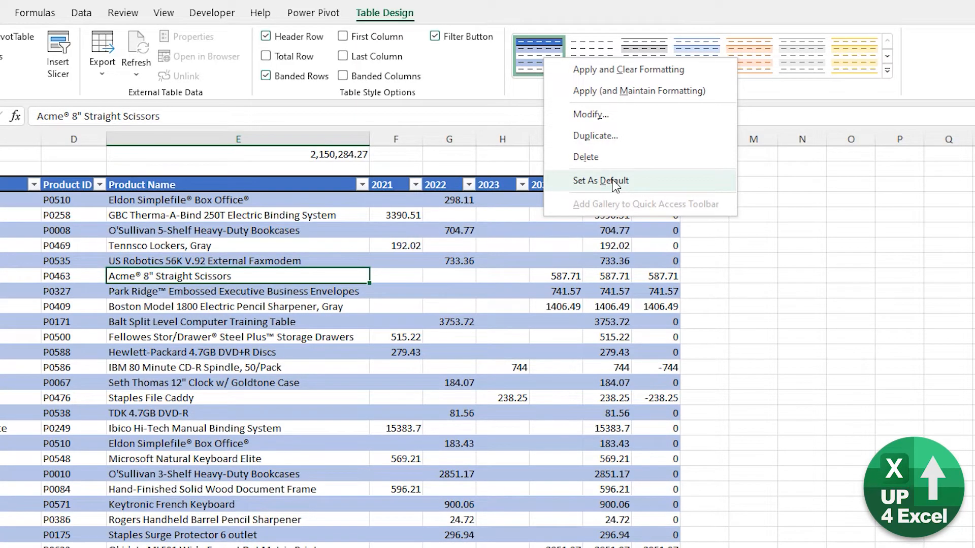
left_click(615, 184)
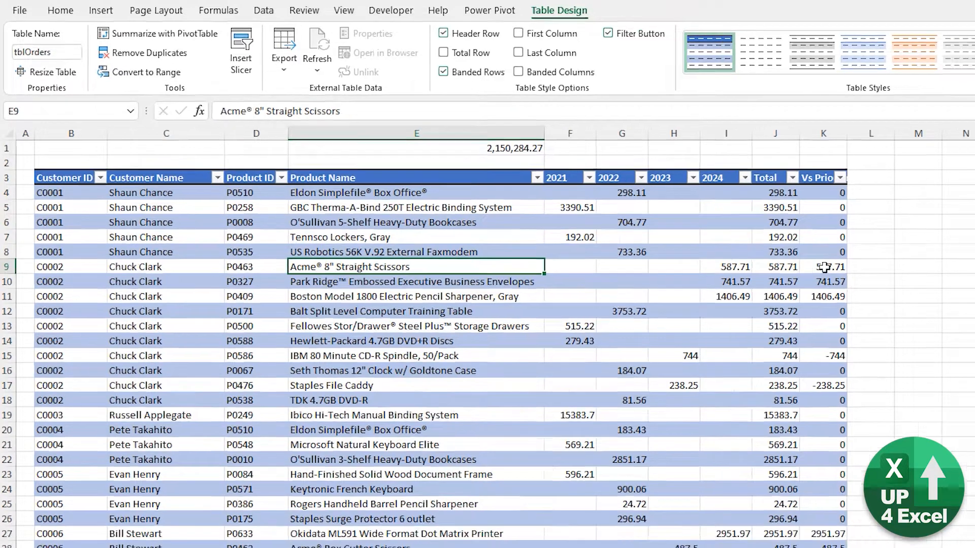
Try converting the orders table to a normal range and check the Total formula in J5
left_click(800, 213)
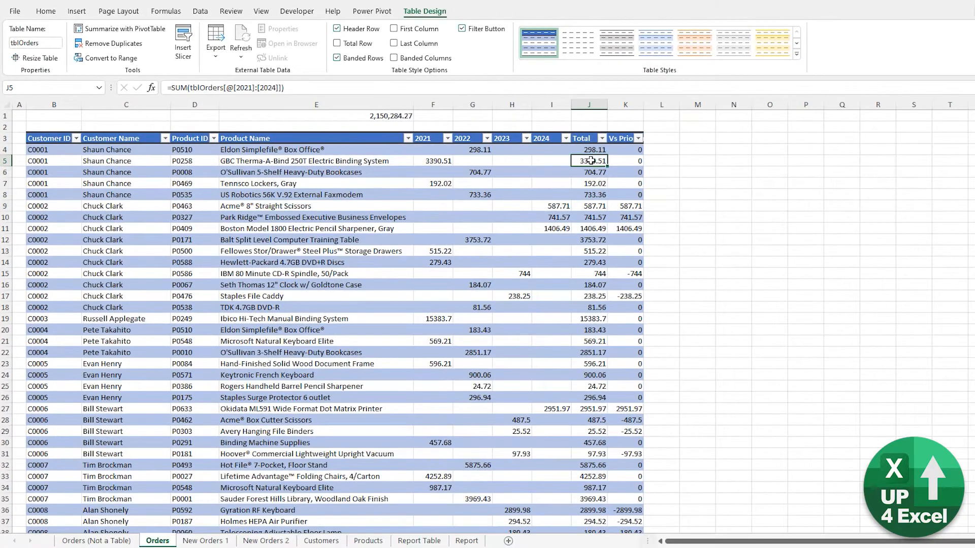
left_click(116, 59)
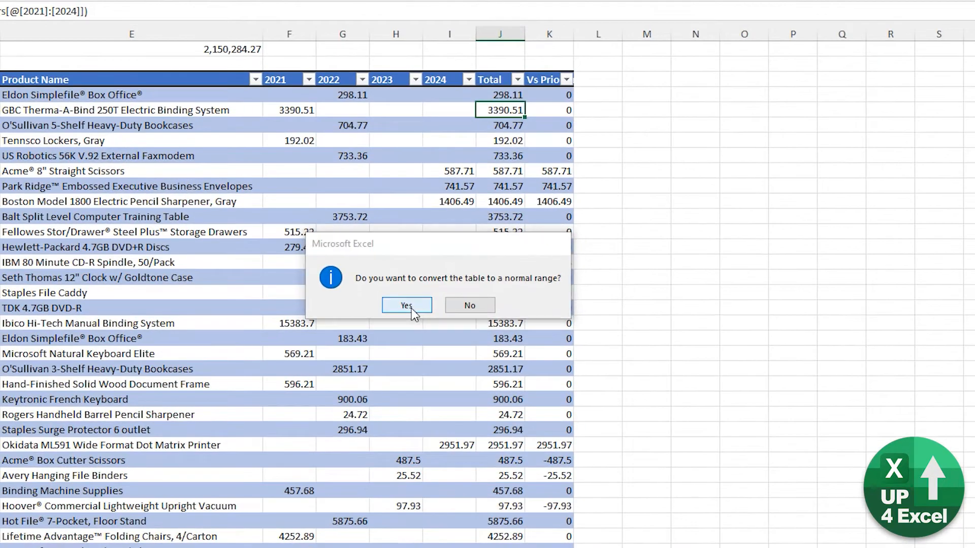
left_click(520, 305)
left_click(594, 153)
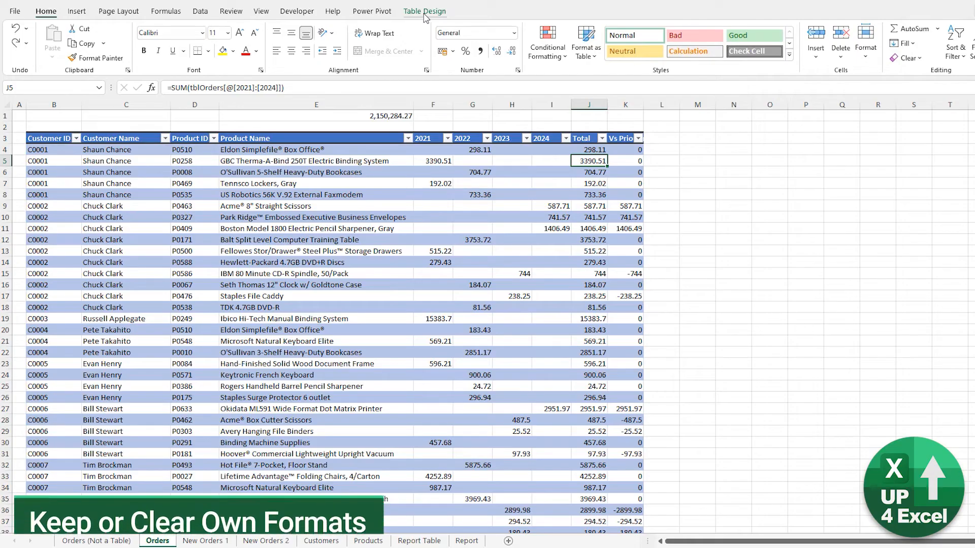
Fill the Customer Name cells C9:C18 with yellow
left_click(424, 12)
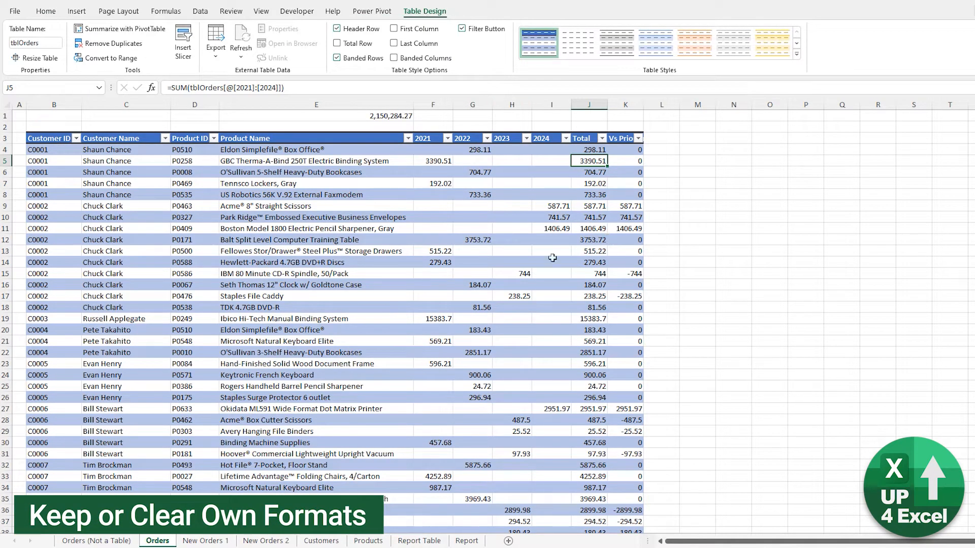
left_click(590, 185)
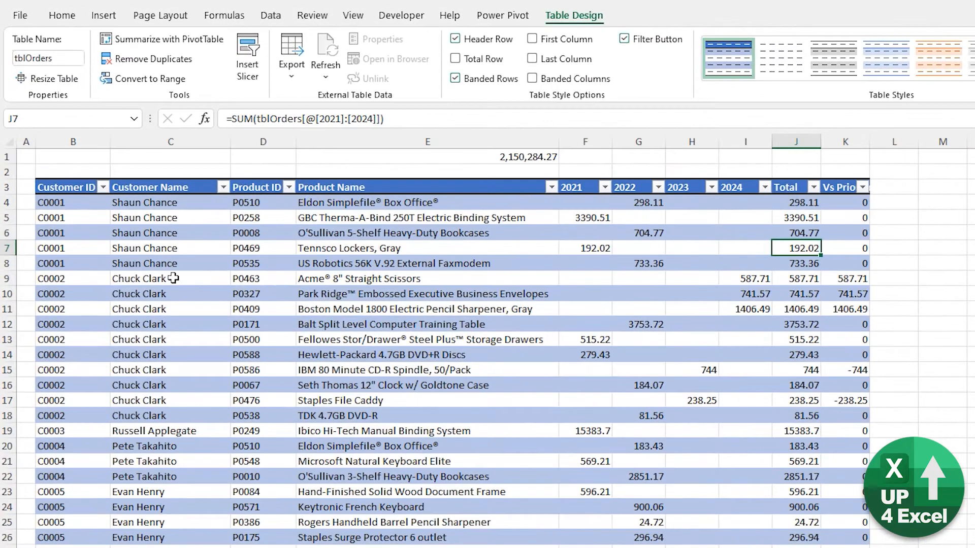
left_click_drag(112, 228, 155, 339)
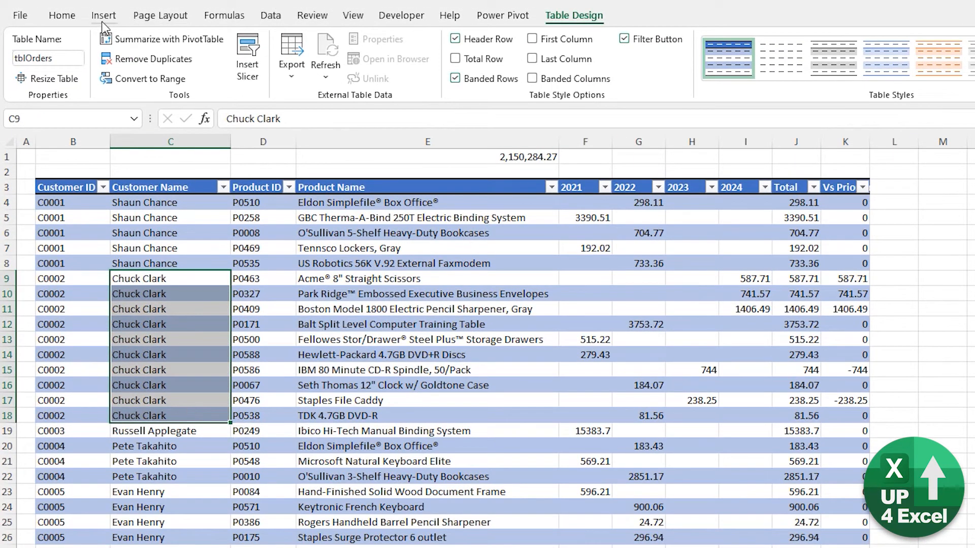
left_click(61, 17)
left_click(301, 70)
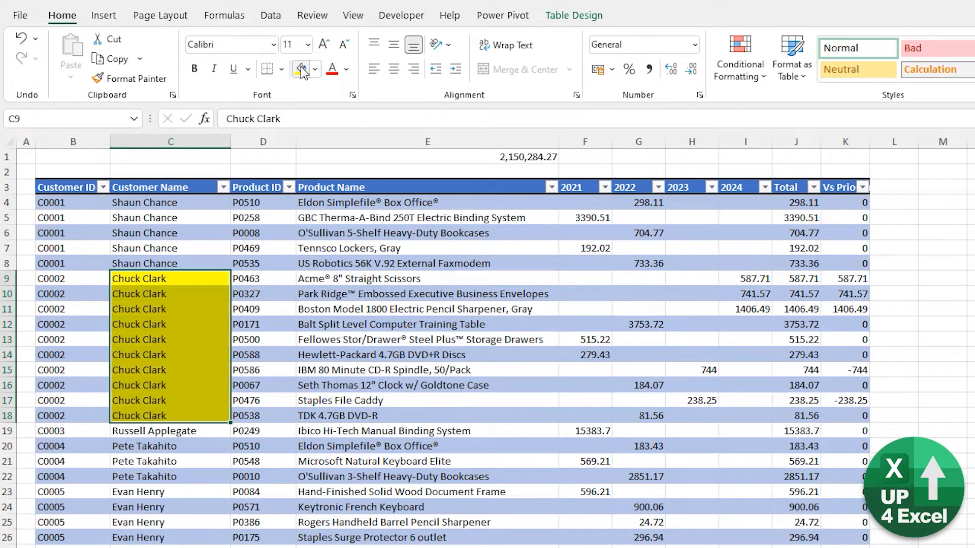
left_click(360, 419)
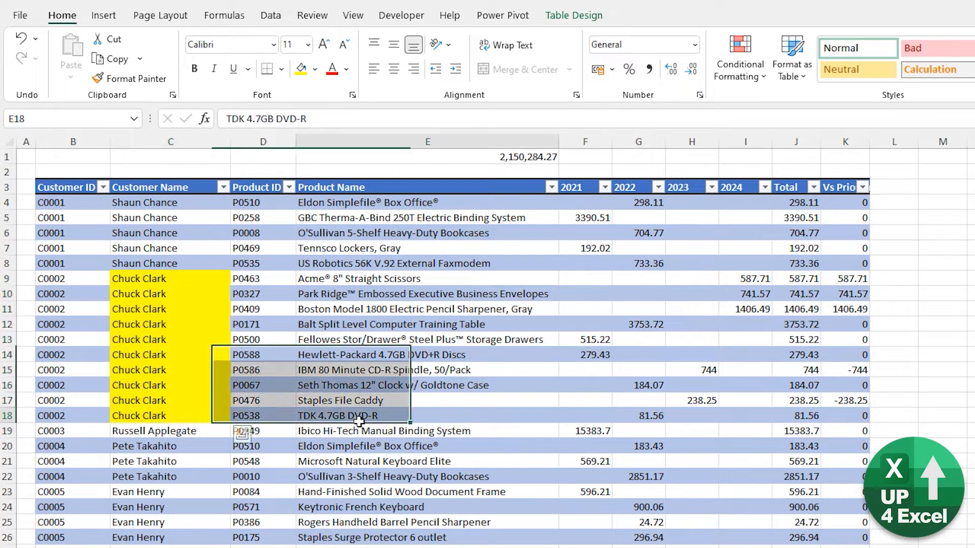
Apply the light gray Table Style Medium 11 to the orders table, and reapply it with the manual cell formatting cleared
left_click(573, 15)
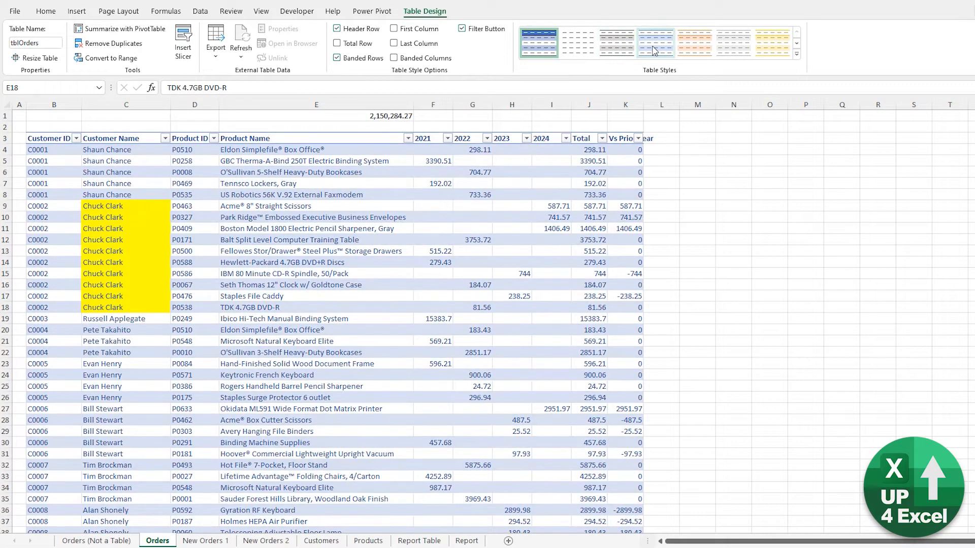
left_click(797, 53)
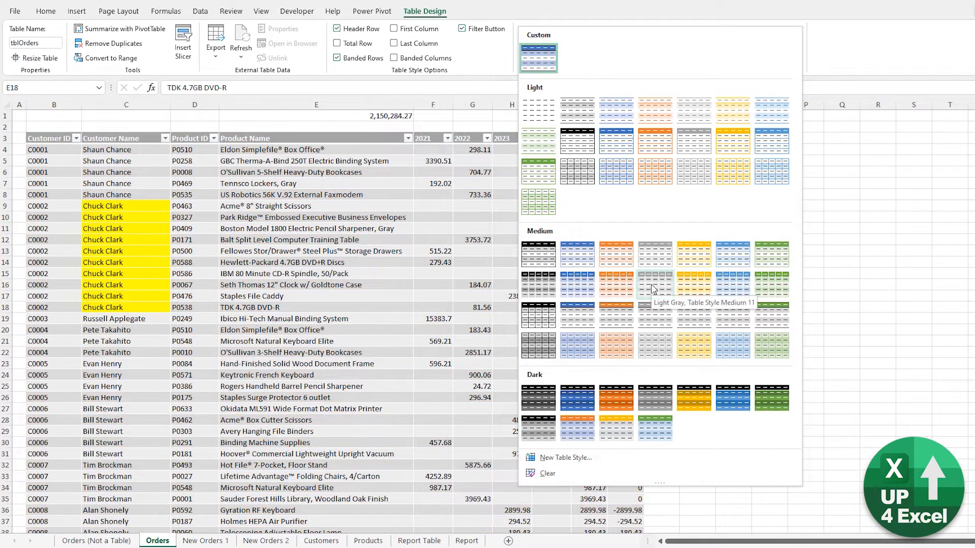
left_click(650, 282)
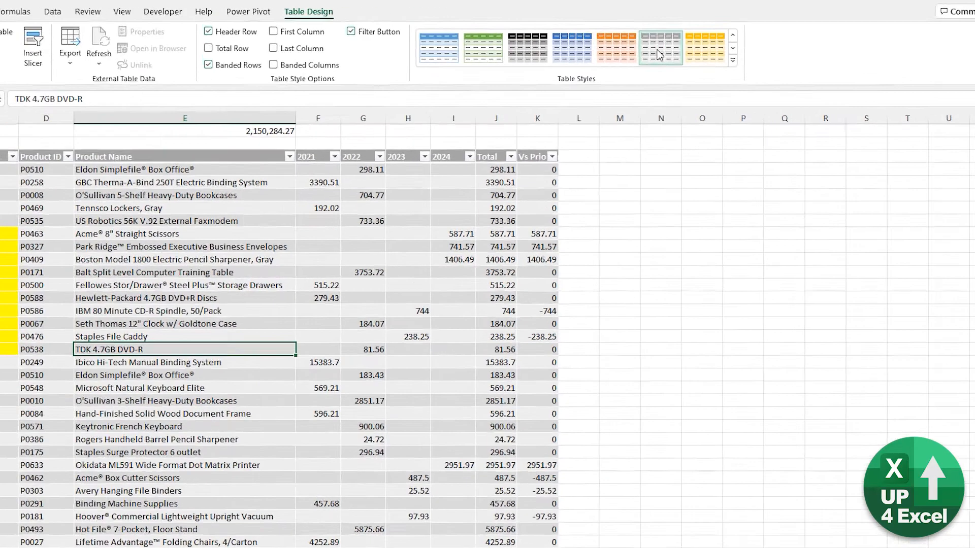
right_click(729, 44)
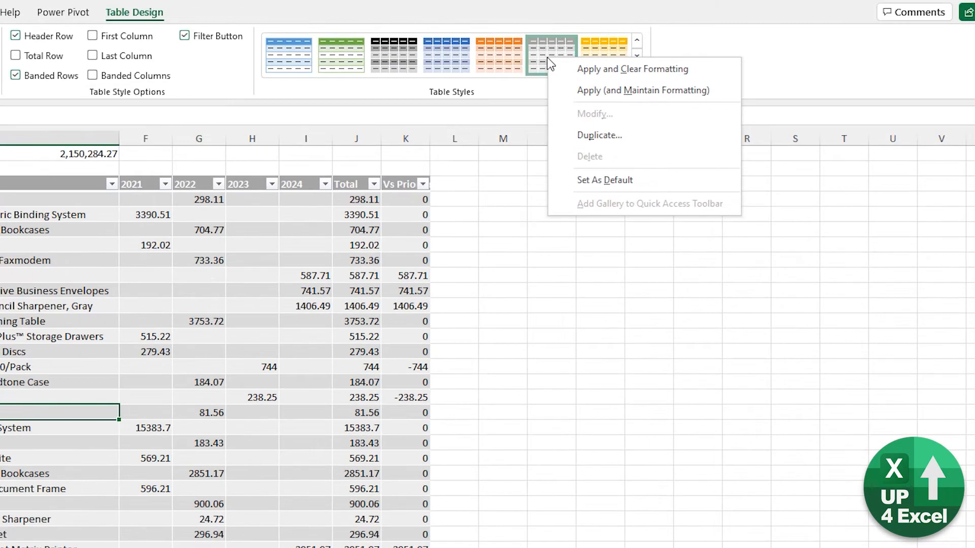
left_click(626, 70)
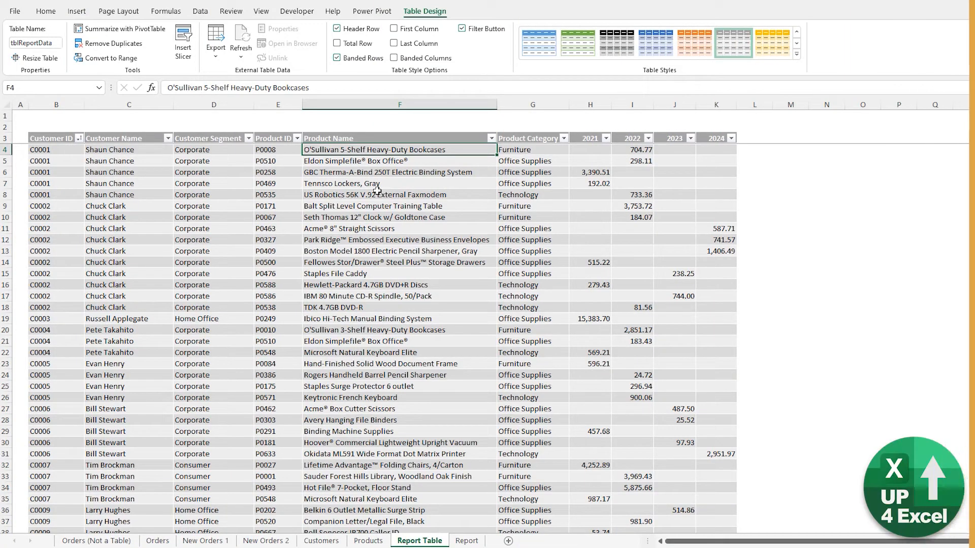
Turn on the total row of the tblReportData table on the Report Table sheet
left_click(374, 233)
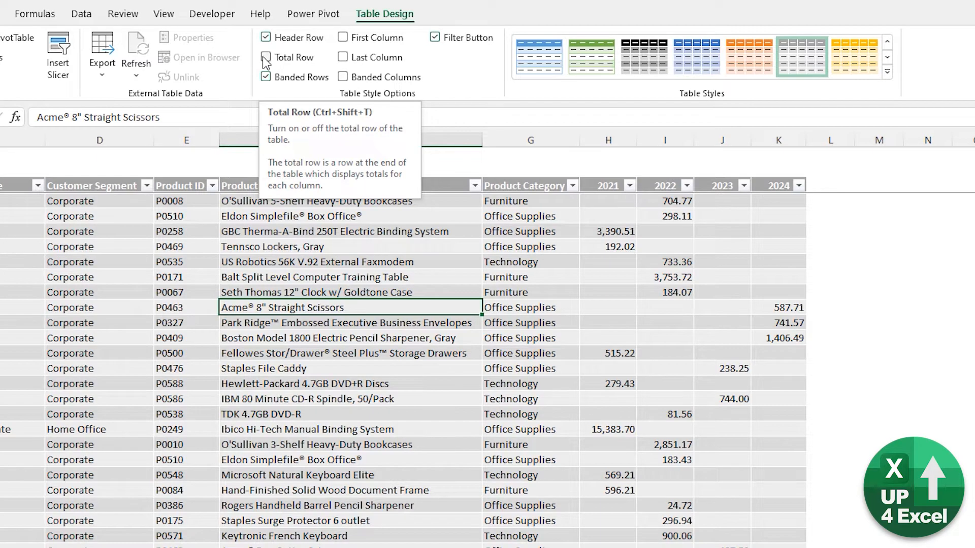
left_click(266, 59)
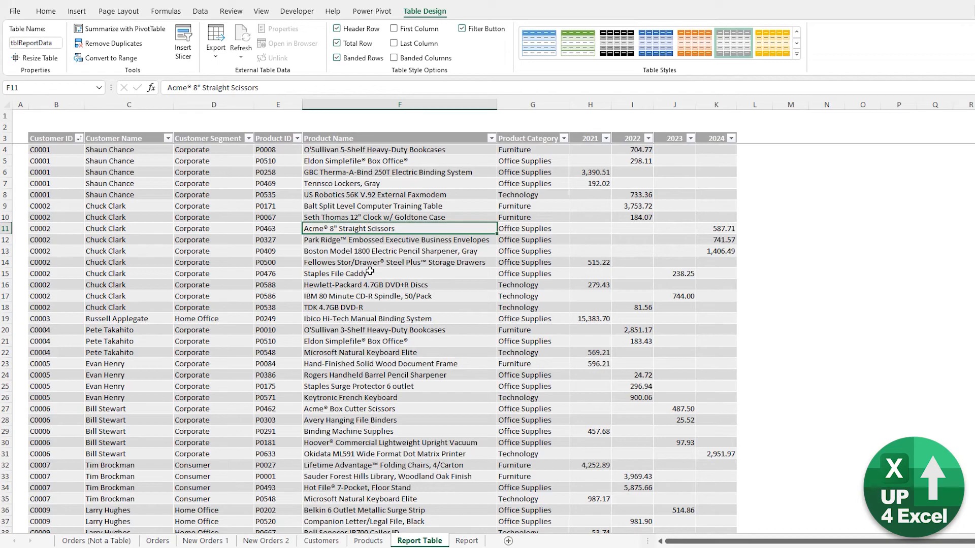
key("ctrl+Down")
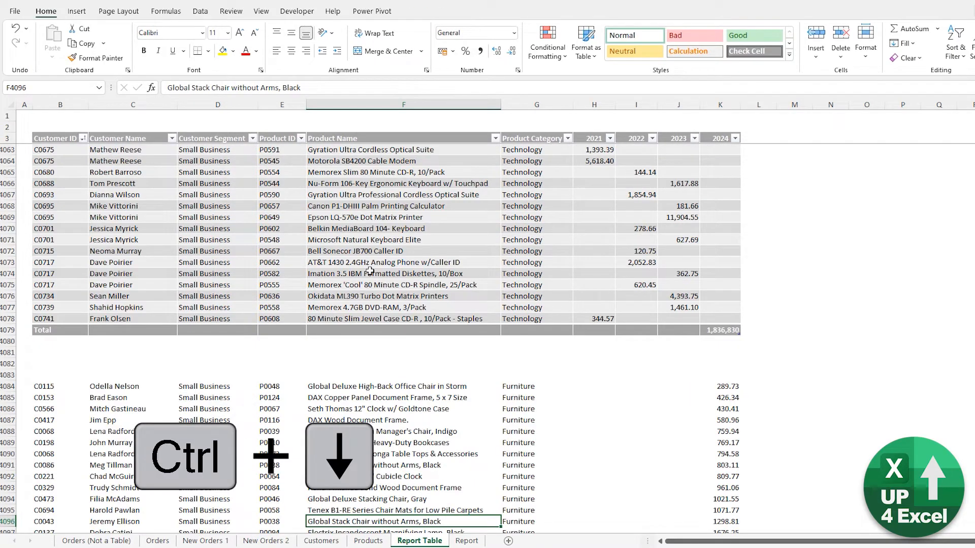
scroll(446, 333, "up", 3)
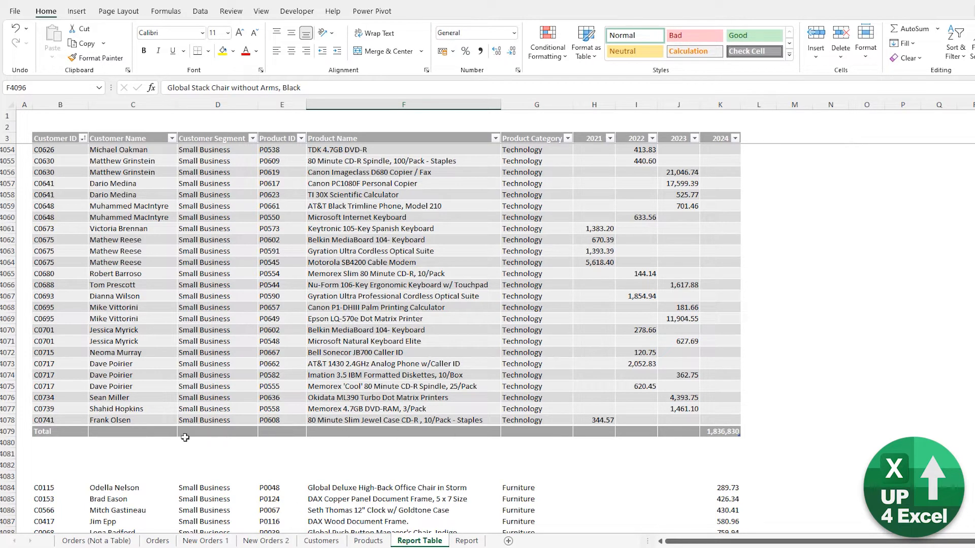
Look through the summary functions offered for the 2024 total, including the additional ones in Insert Function
left_click(716, 433)
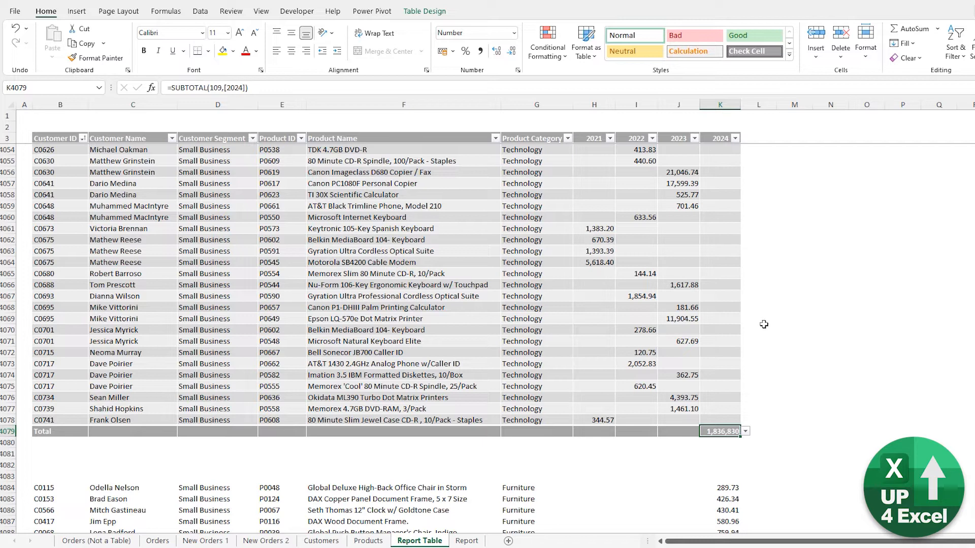
left_click(745, 431)
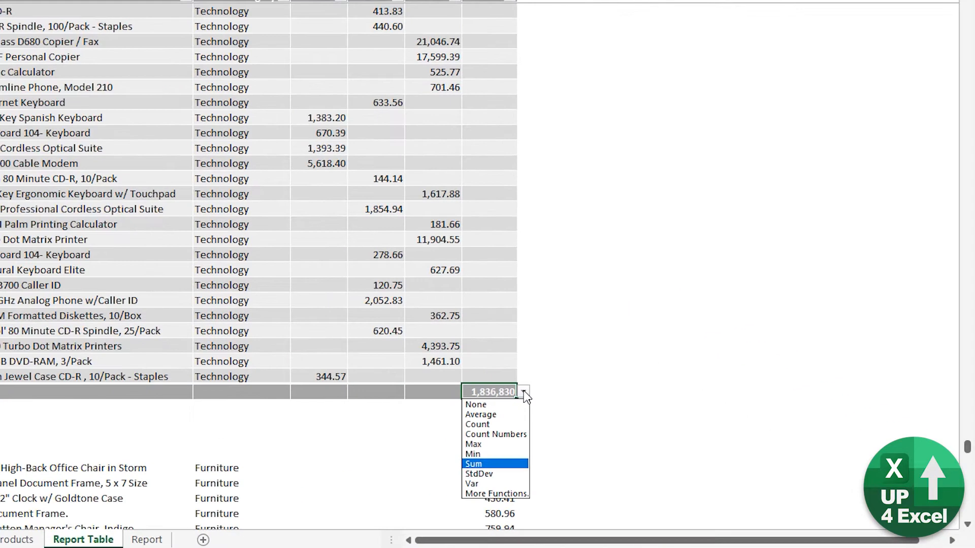
scroll(524, 393, "down", 7)
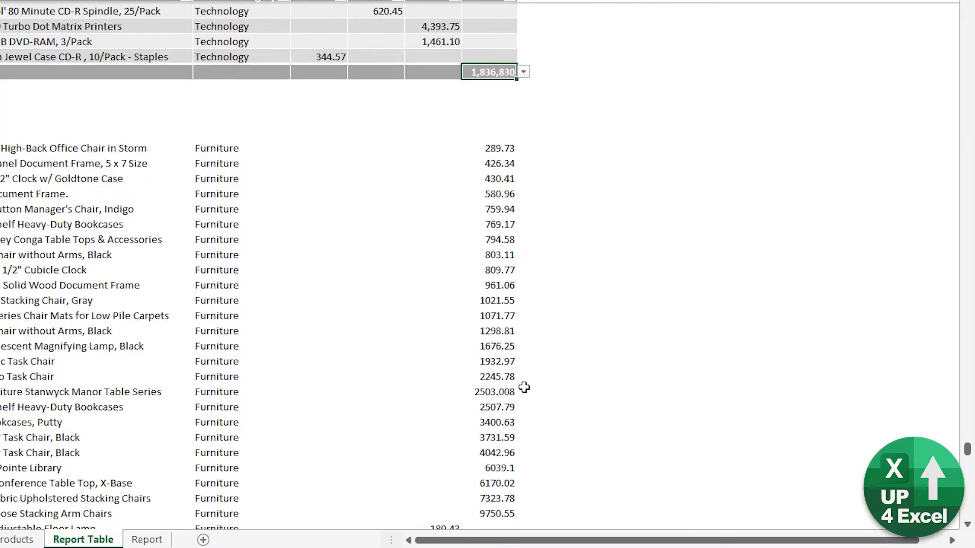
left_click(523, 72)
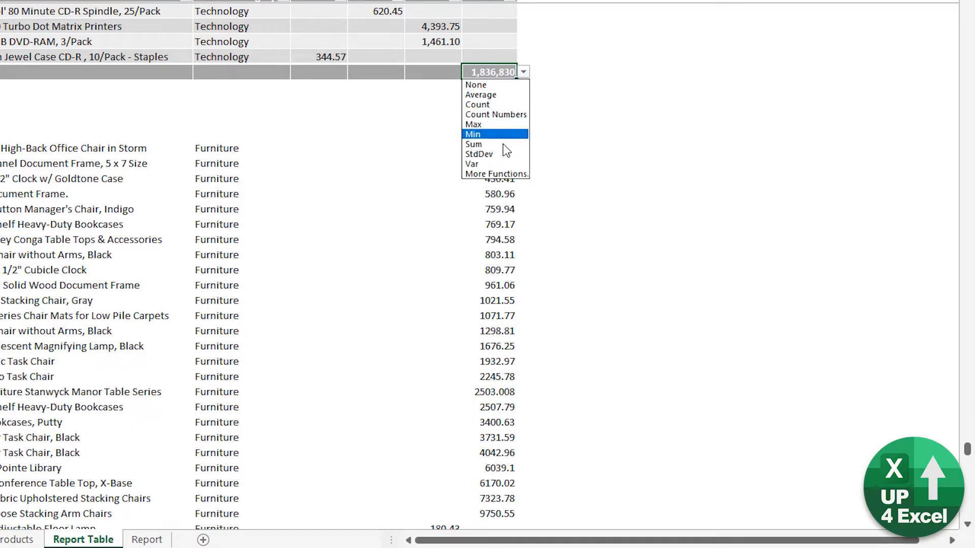
left_click(488, 174)
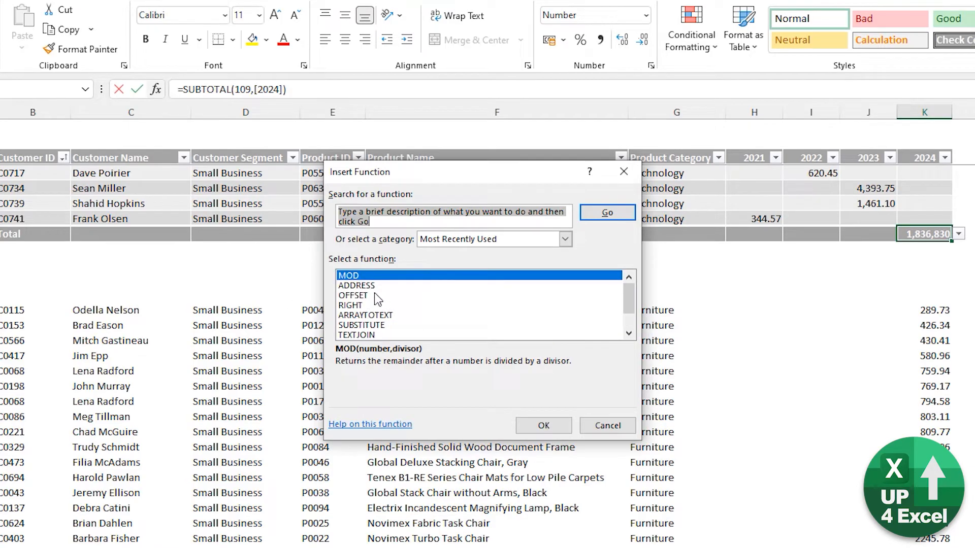
left_click(613, 427)
Set the total row to Sum for the 2023 and 2022 columns
left_click(688, 195)
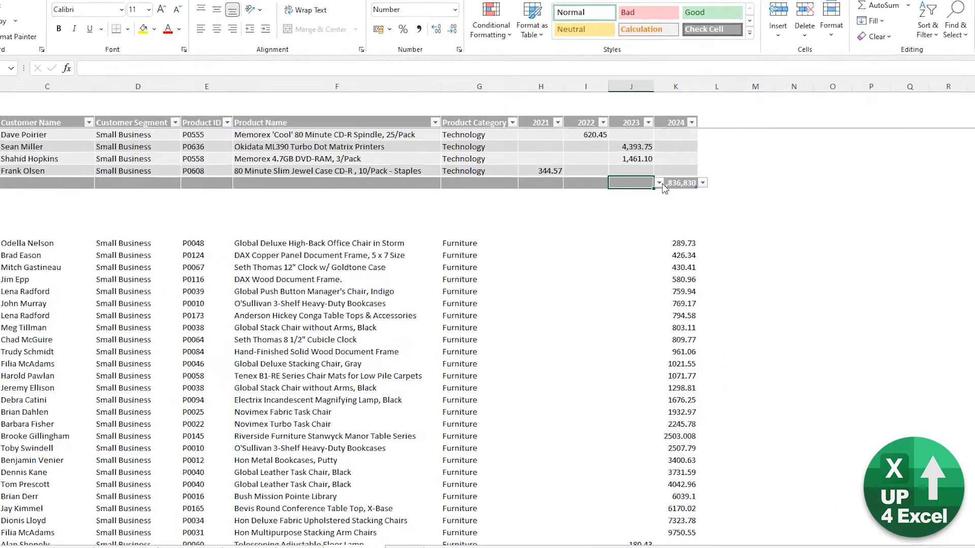
left_click(705, 195)
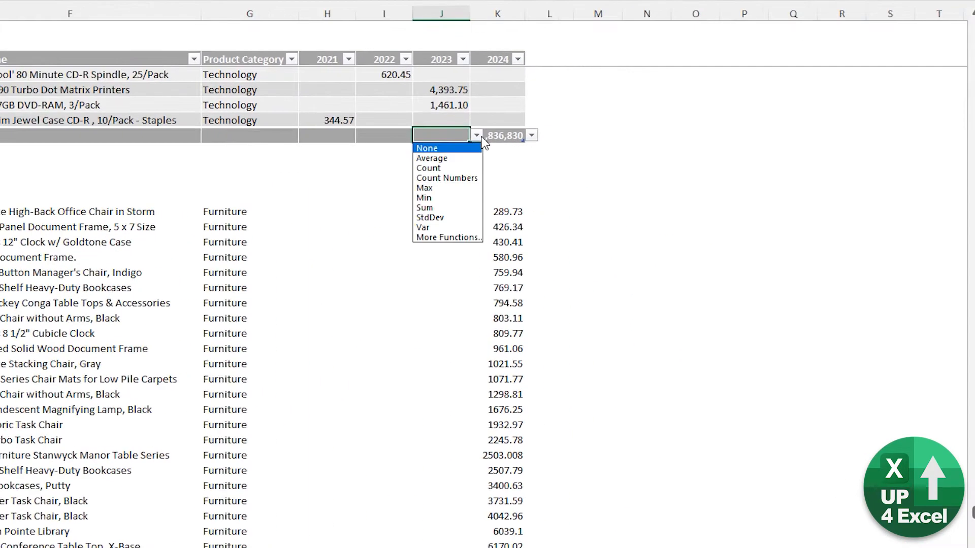
left_click(454, 207)
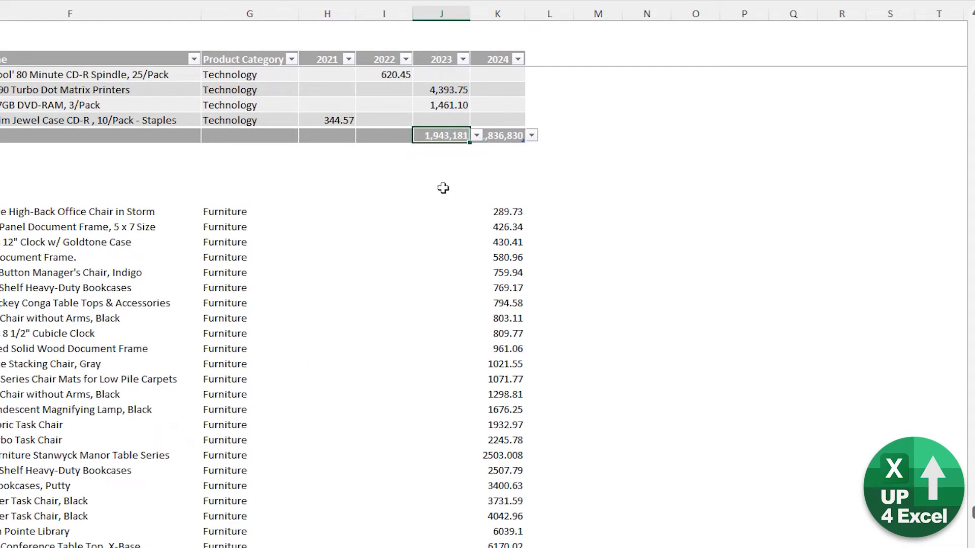
left_click(382, 137)
left_click(419, 135)
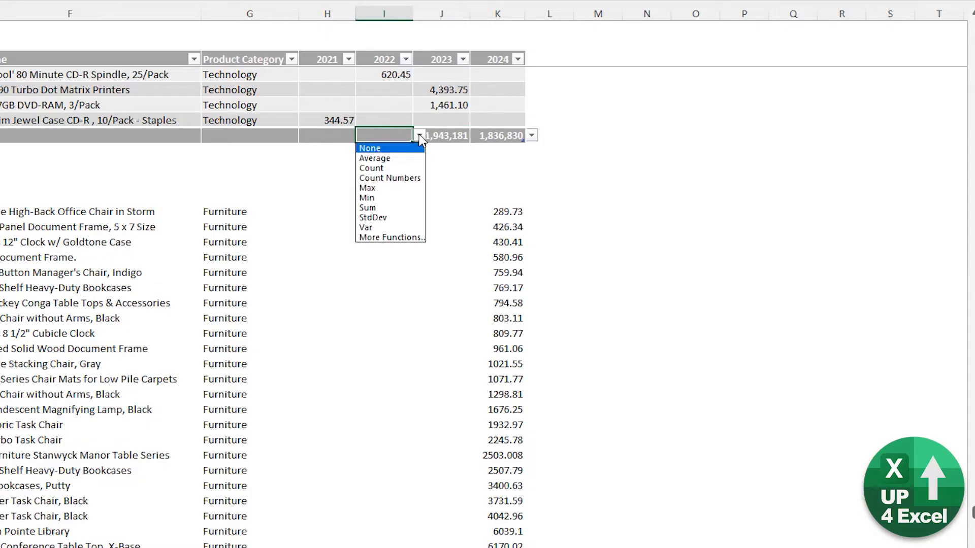
left_click(386, 207)
Add a blank row at the end of the report table, directly above the total row
left_click(489, 134)
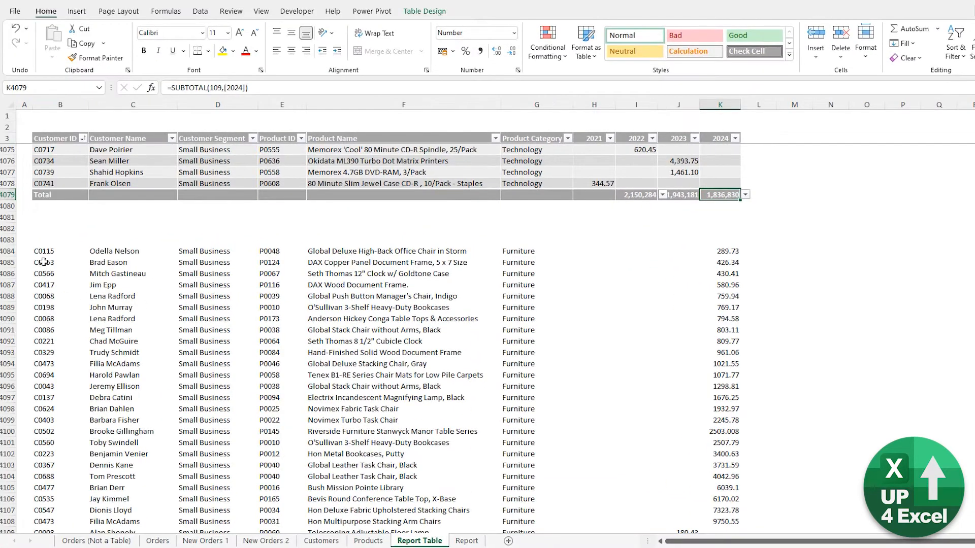
left_click_drag(44, 250, 716, 282)
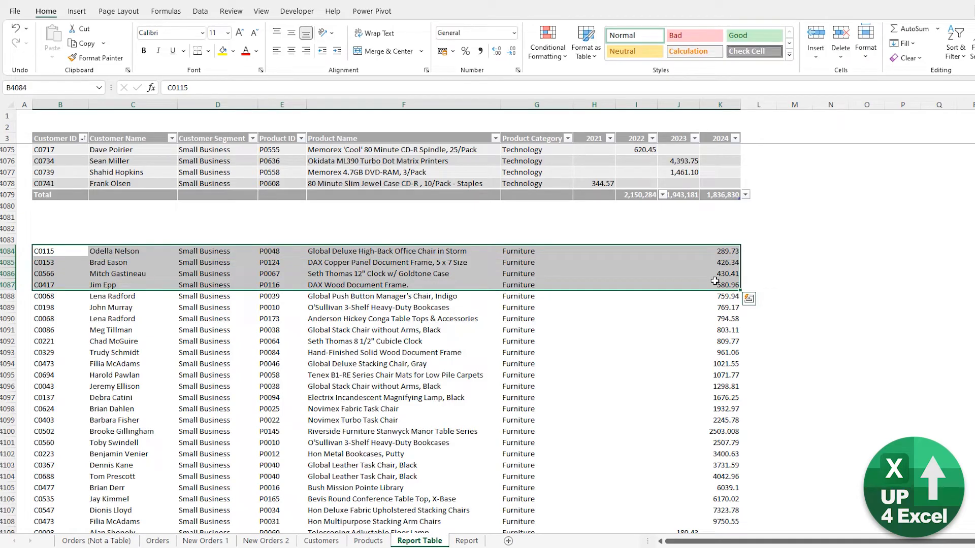
left_click(727, 185)
key("Tab")
Check the total row formulas for 2024, 2023 and 2022 and the range the 2022 formula covers
left_click(732, 206)
left_click(688, 207)
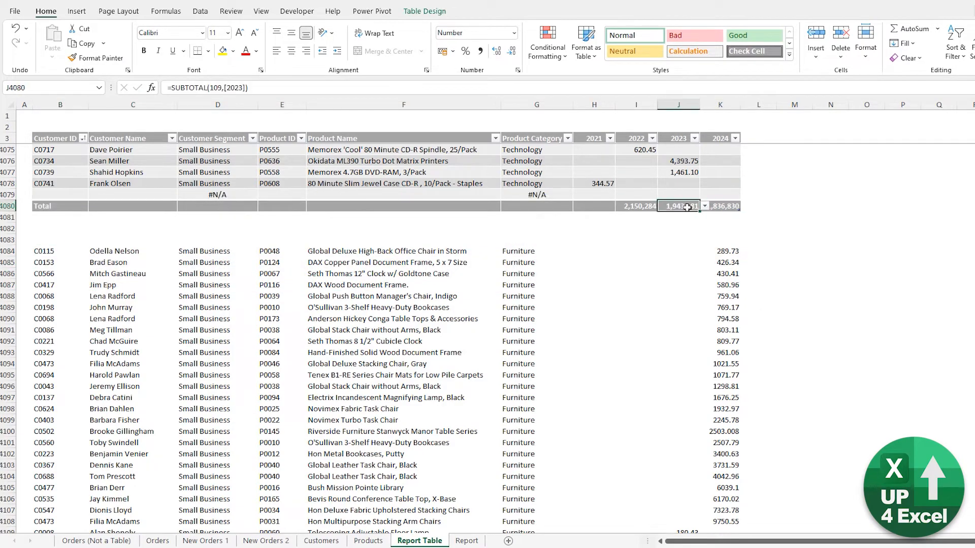
left_click(652, 206)
key("F2")
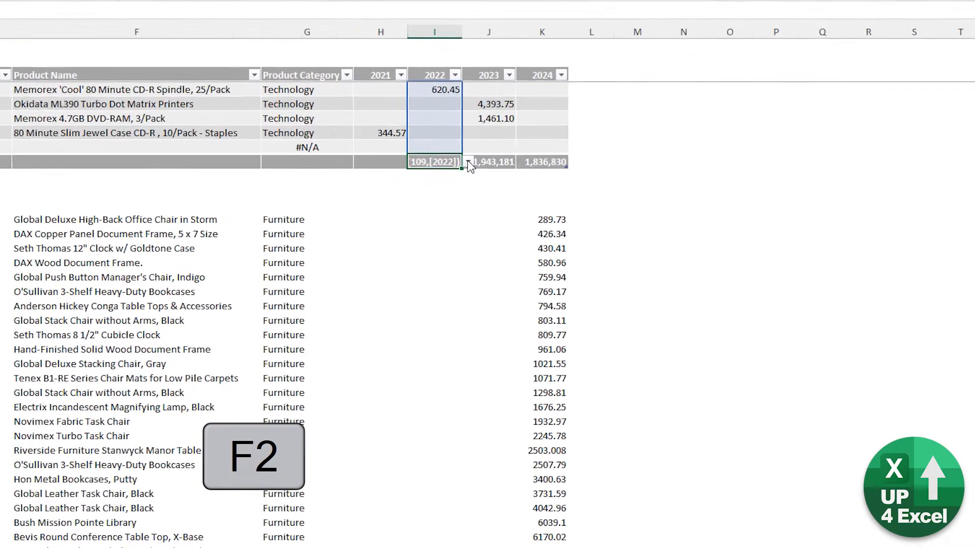
key("Escape")
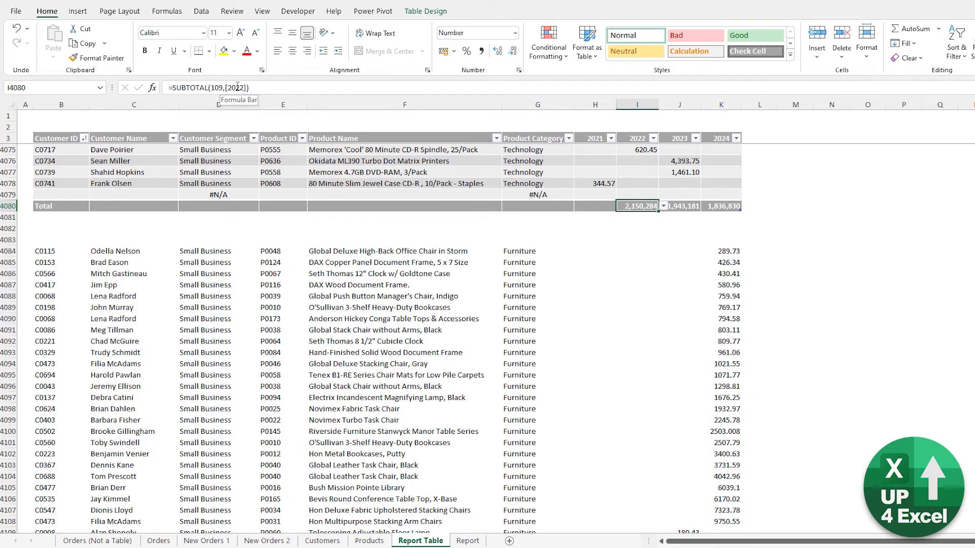
key("Left")
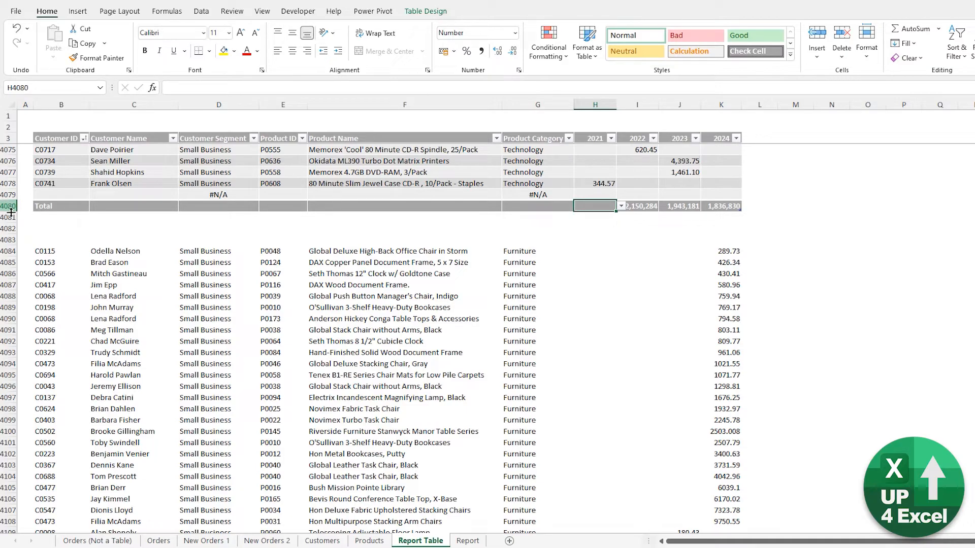
Copy the order rows B4084:K4086 and paste them into the blank table row starting at B4079
left_click_drag(45, 250, 721, 274)
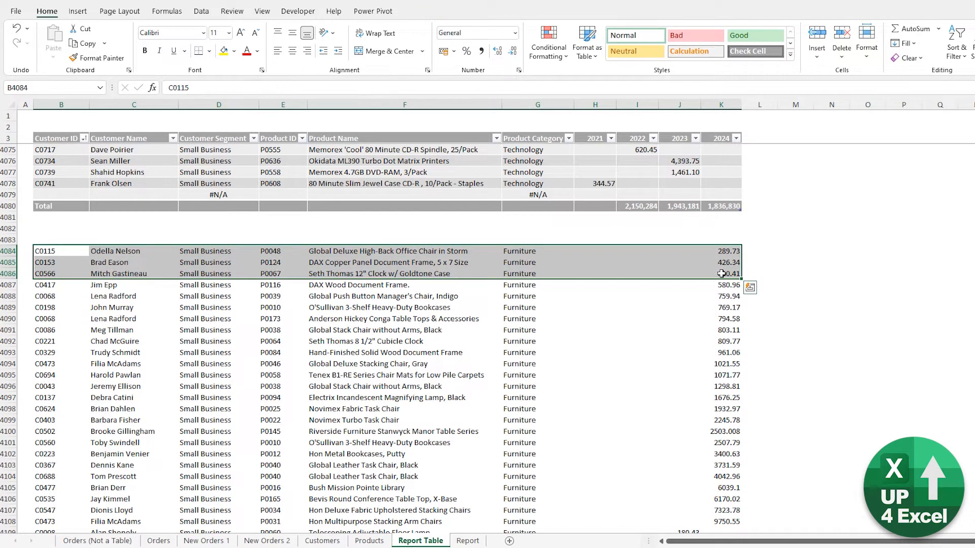
key("ctrl+c")
left_click(53, 195)
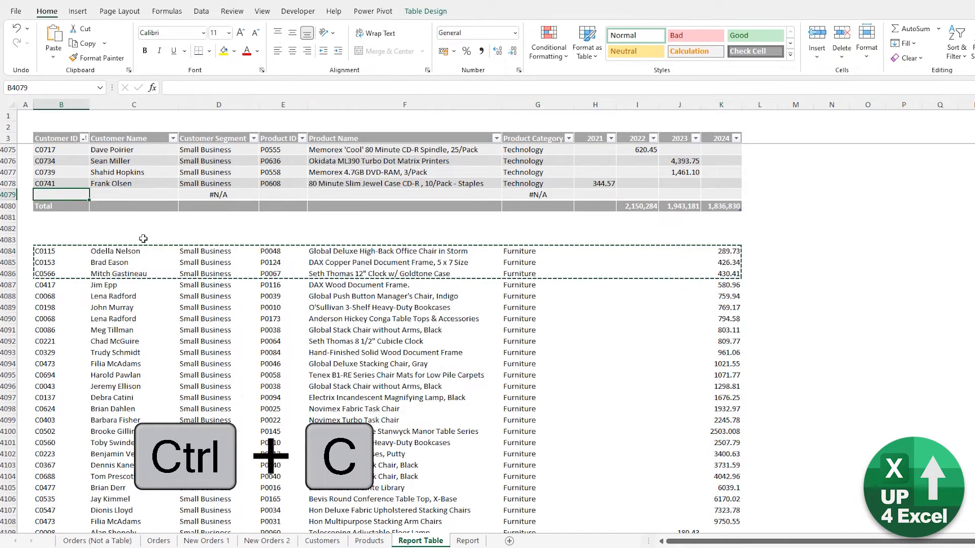
key("ctrl+v")
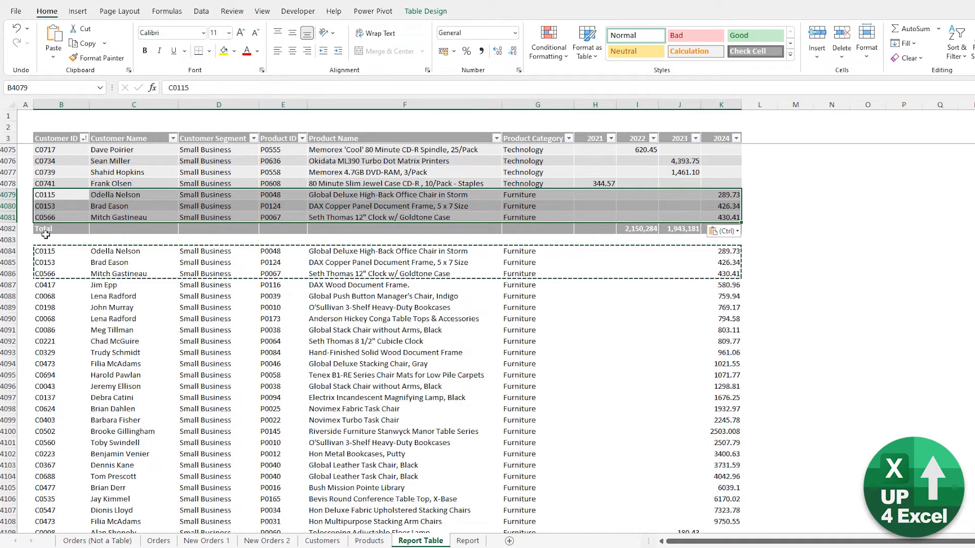
Check which rows the 2022 total formula in I4082 covers
left_click_drag(50, 229, 110, 229)
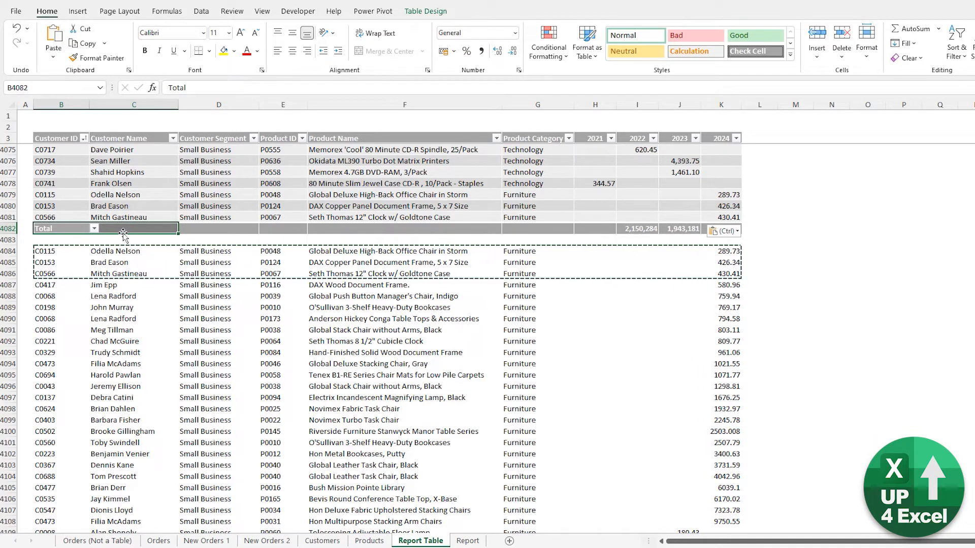
left_click(637, 229)
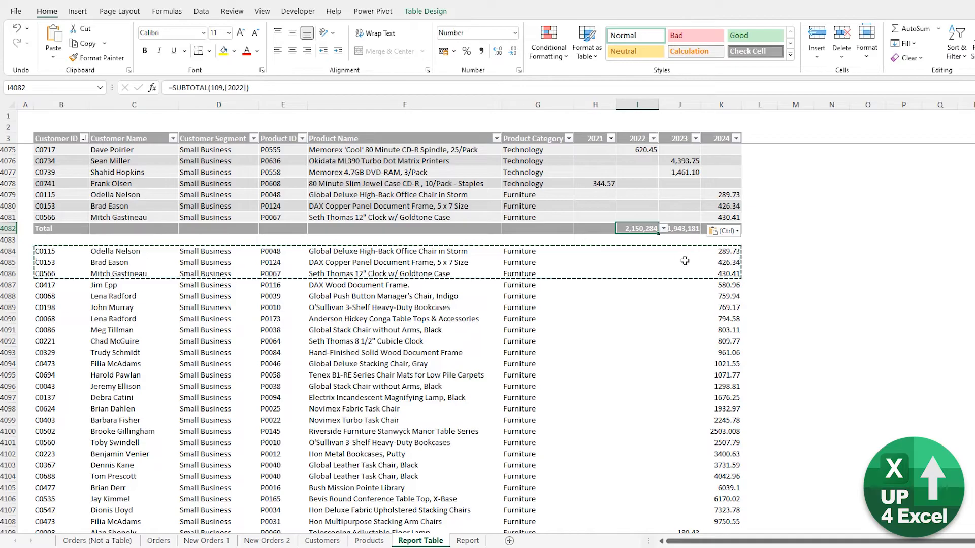
key("F2")
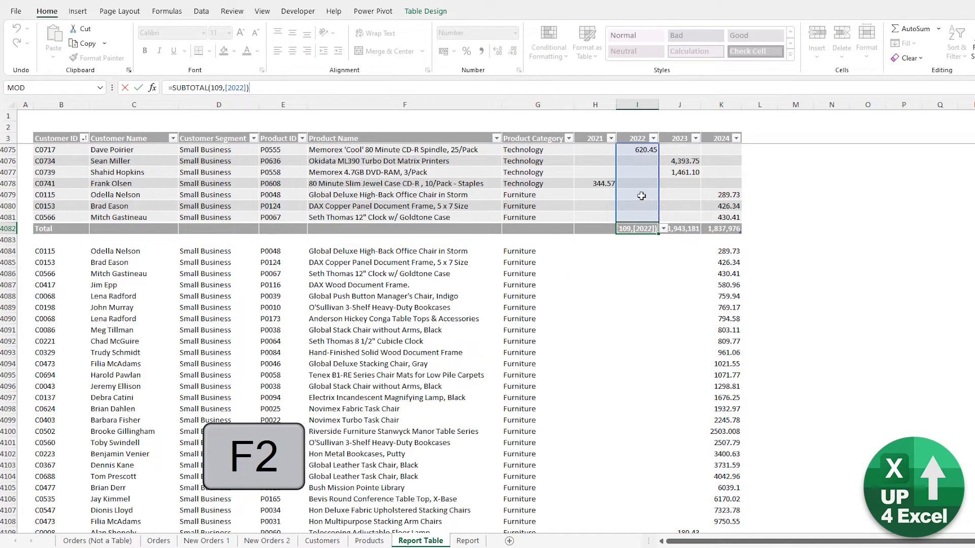
key("Return")
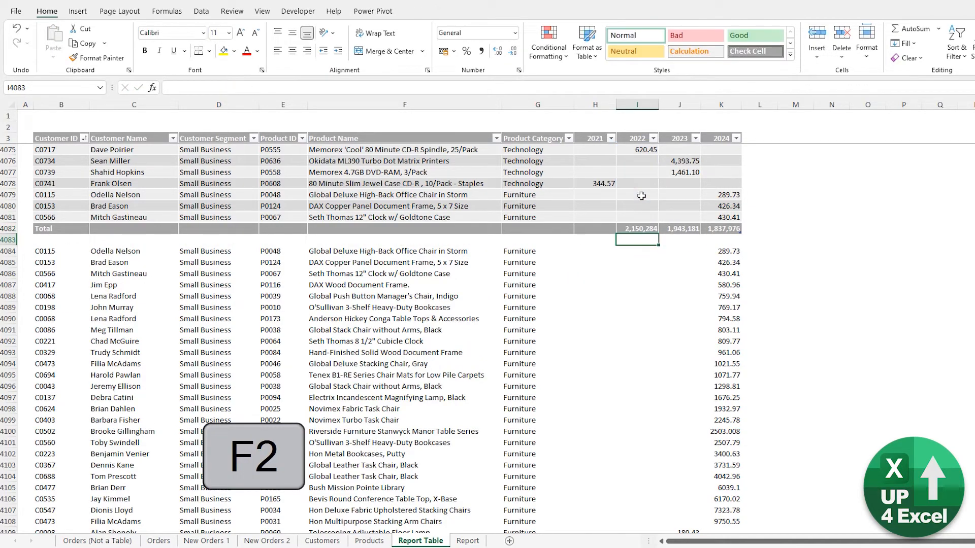
Set the 2021 total to Sum and turn off the report table's total row
left_click(601, 229)
left_click(621, 230)
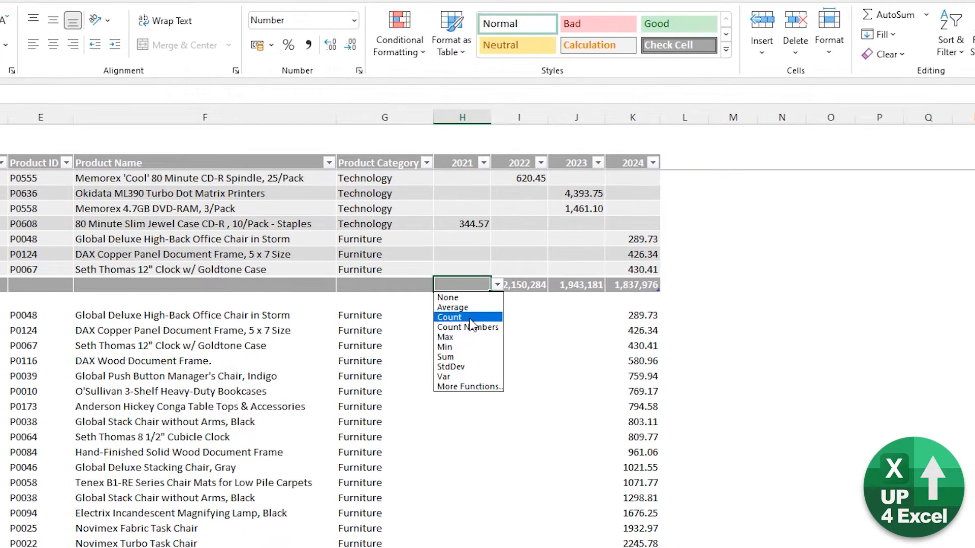
left_click(459, 358)
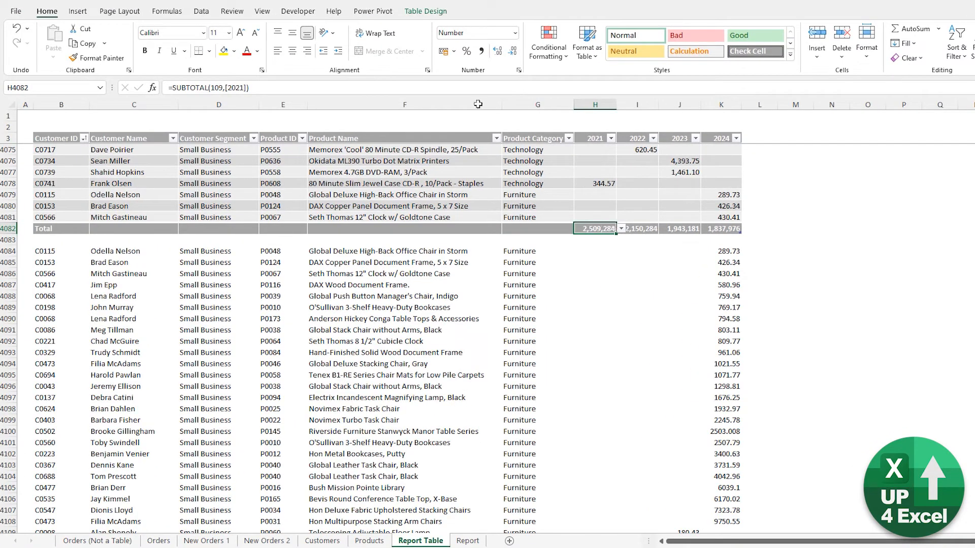
left_click(426, 10)
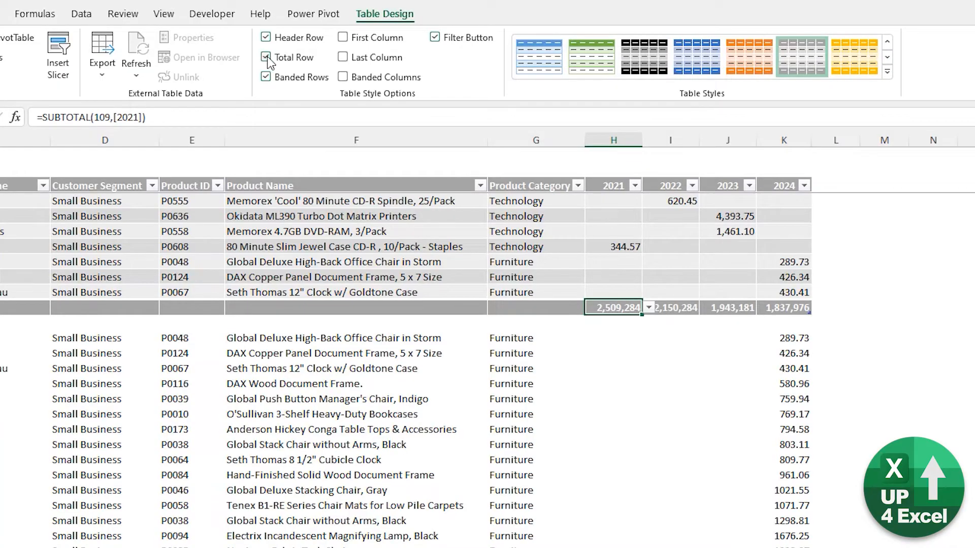
left_click(267, 57)
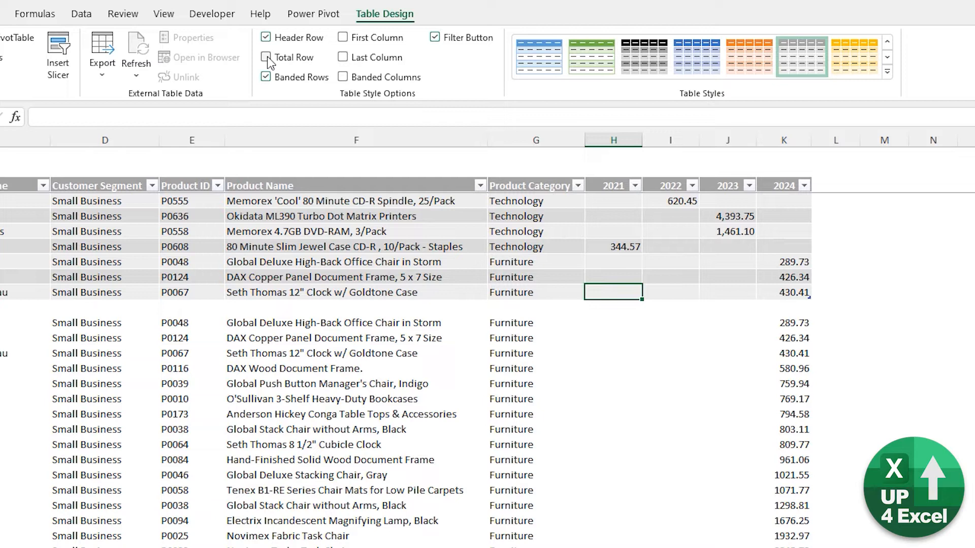
Show the report table's total row again and set the 2021 total to Count
left_click(265, 57)
left_click(672, 308)
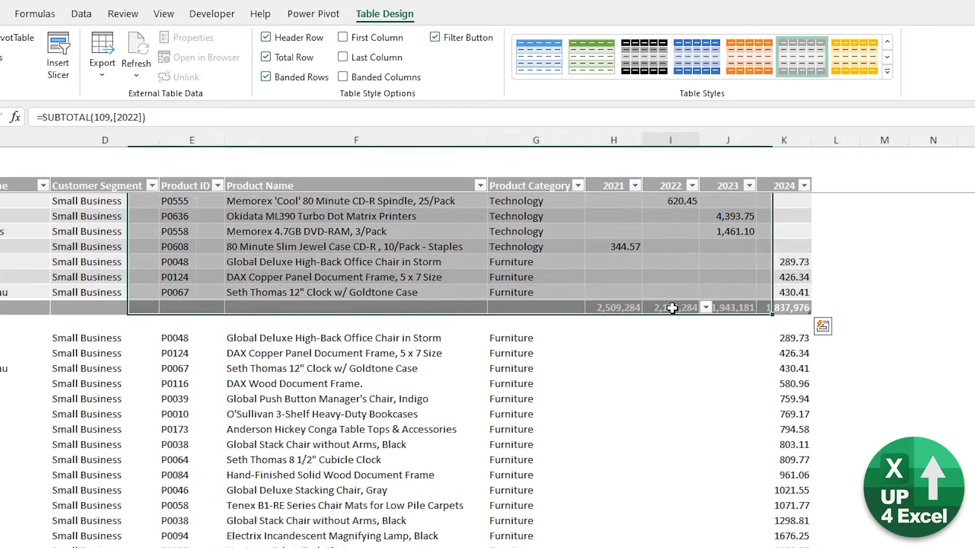
left_click(625, 307)
left_click(649, 308)
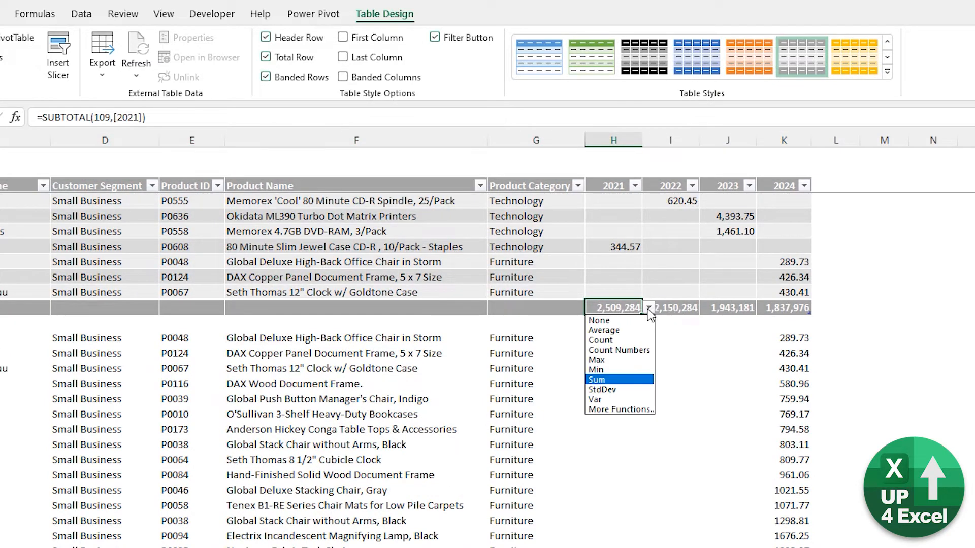
left_click(600, 340)
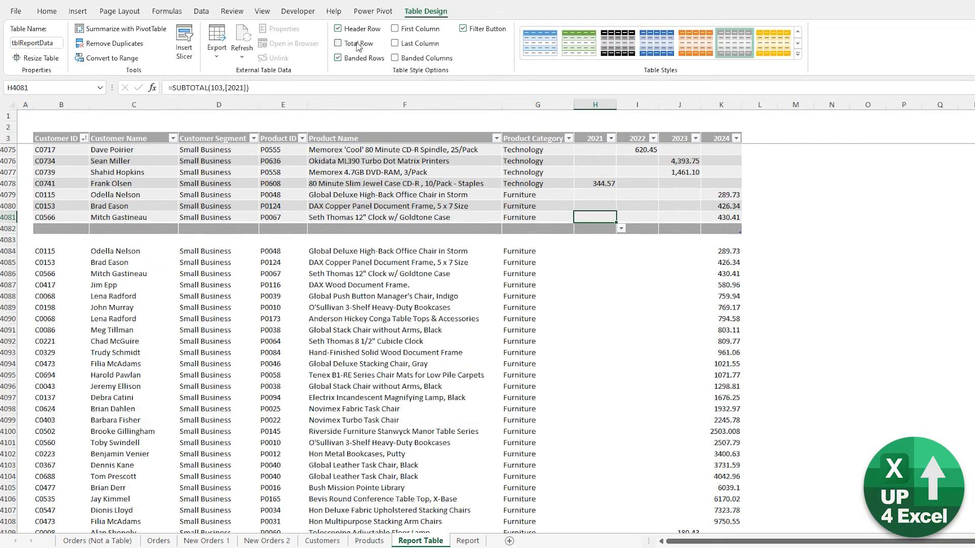
Toggle the report table's total row off and on, checking the 2021 total formula in H4082
left_click(359, 44)
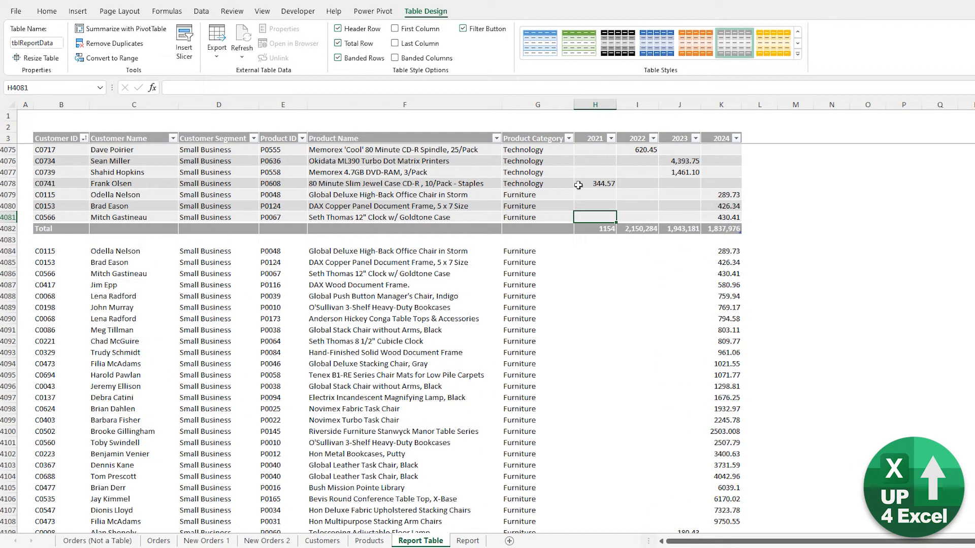
left_click(607, 229)
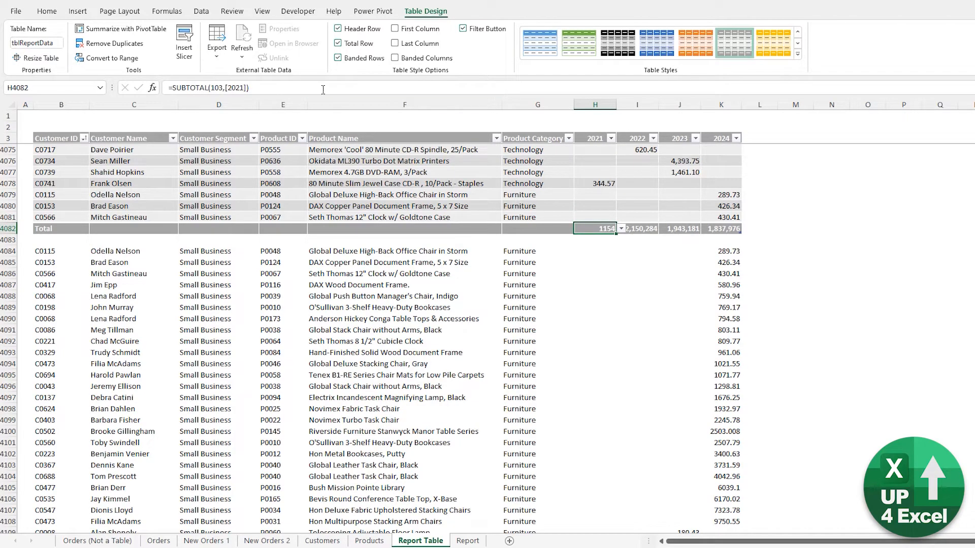
left_click(338, 43)
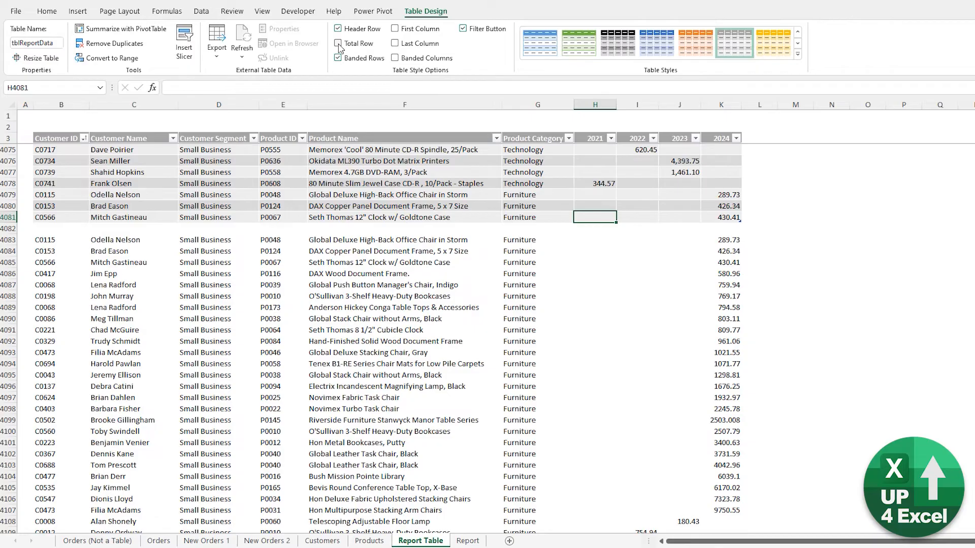
left_click(339, 43)
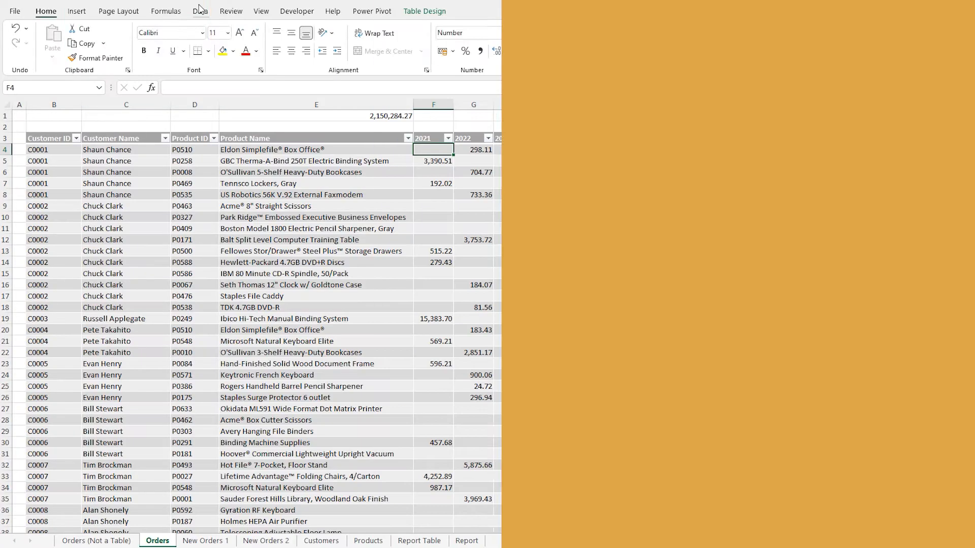
Sort the Orders table by the 2021 column in ascending order, followed by descending order
left_click(200, 11)
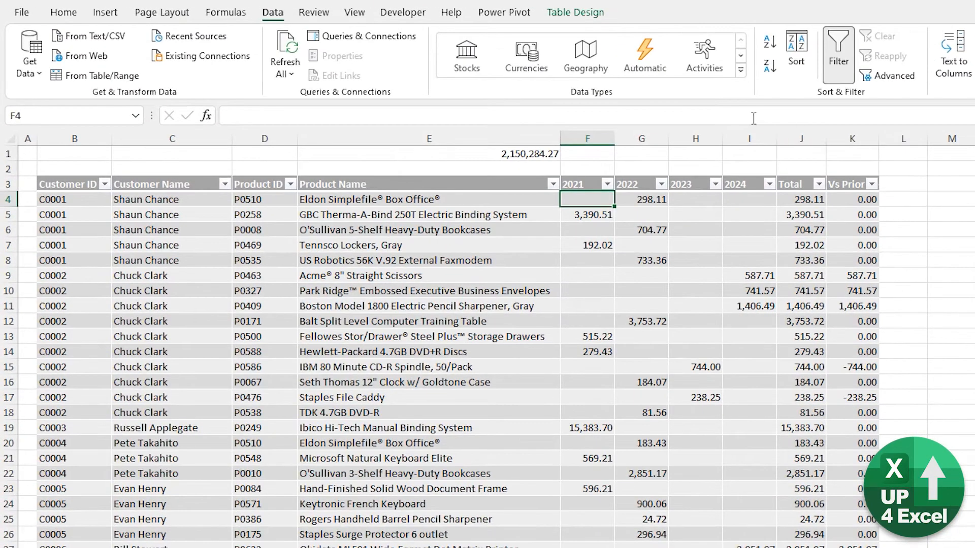
left_click(773, 46)
left_click(773, 69)
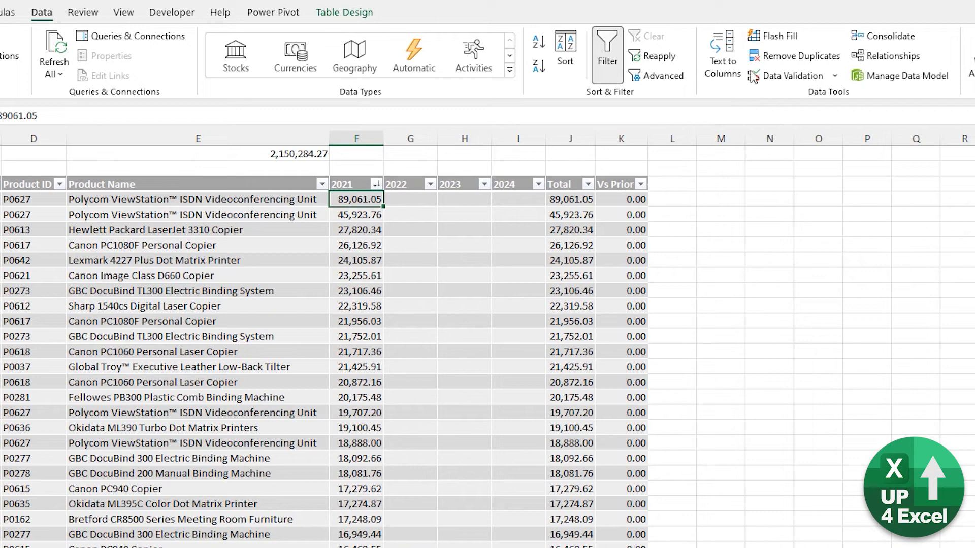
Review the columns offered for removing duplicates from the orders table, cancel, and start a Forecast Sheet
left_click(778, 58)
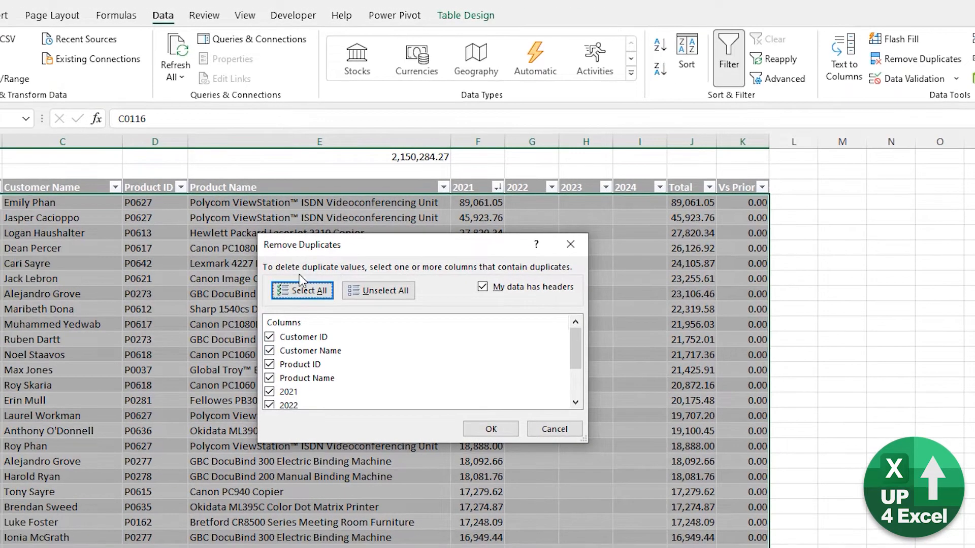
scroll(300, 343, "down", 2)
scroll(272, 342, "up", 2)
left_click(554, 430)
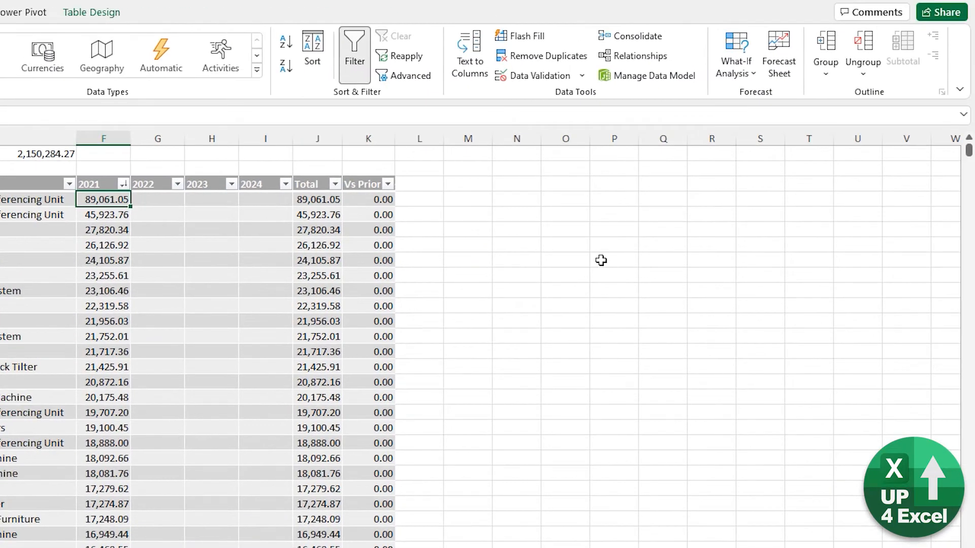
left_click(779, 56)
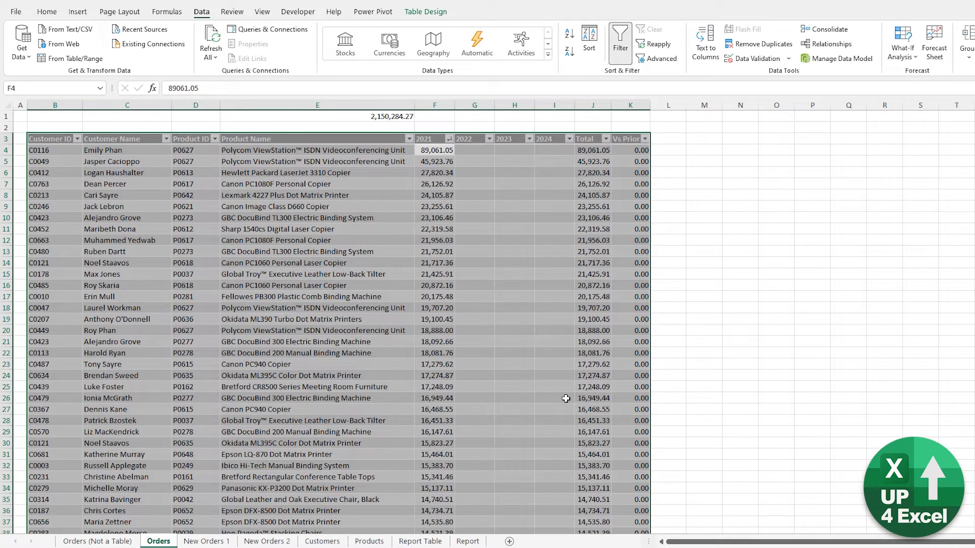
Select the whole orders table from a cell inside it, first the data only and then including the headers
left_click(343, 285)
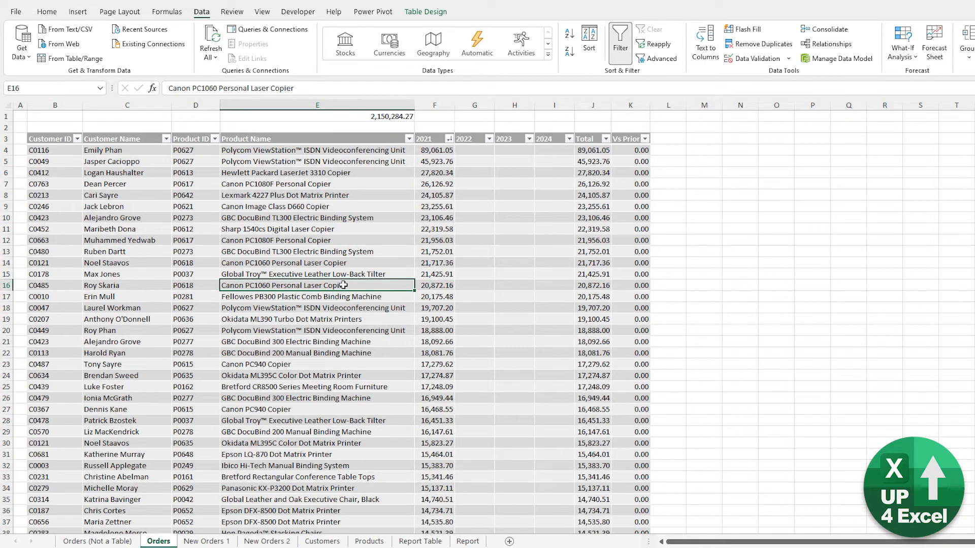
key("ctrl+a")
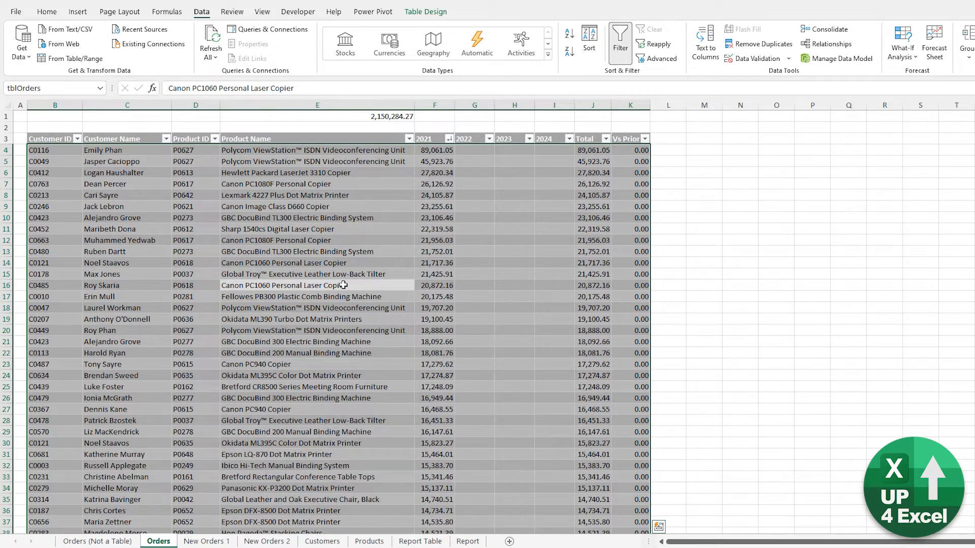
key("ctrl+a")
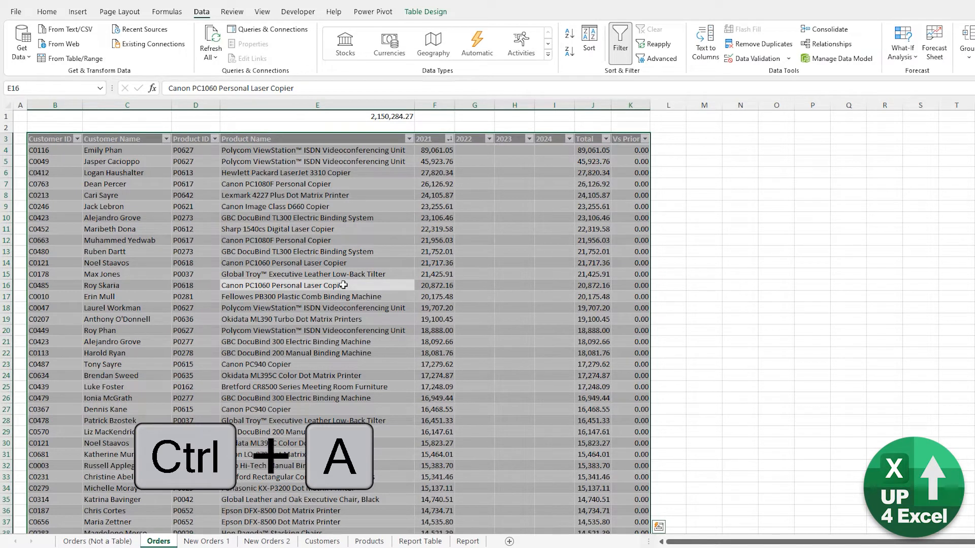
left_click(308, 241)
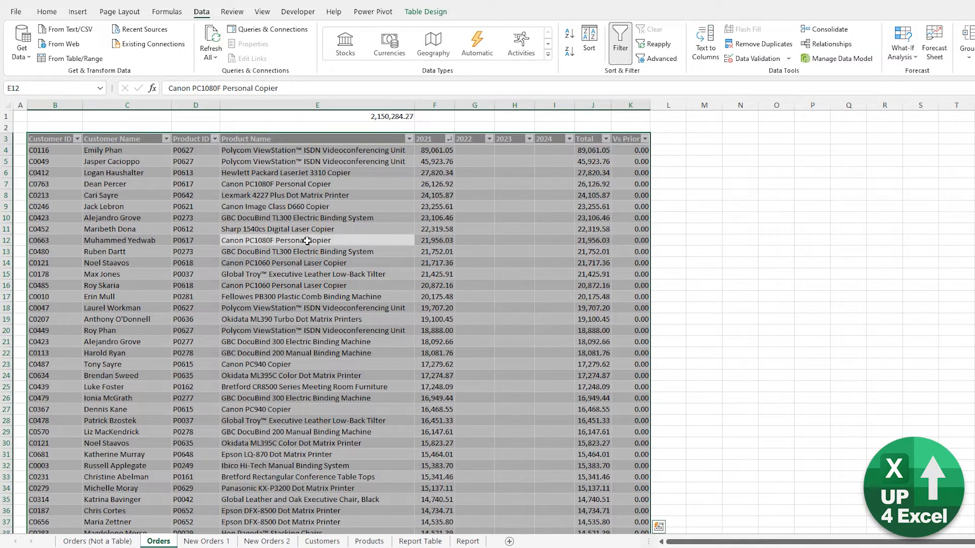
key("ctrl+a")
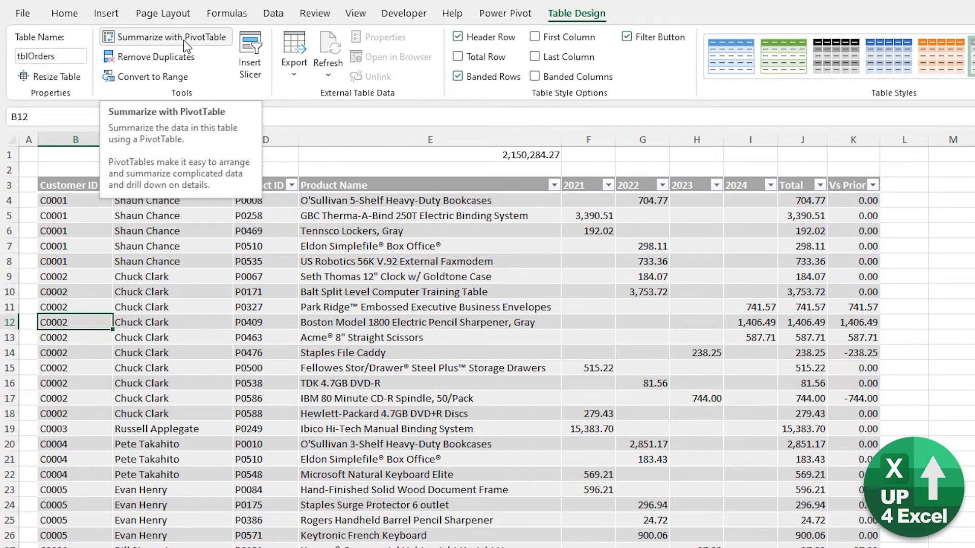
Create a PivotTable from tblOrders on a new worksheet and place the enlarged field list beside it
left_click(161, 45)
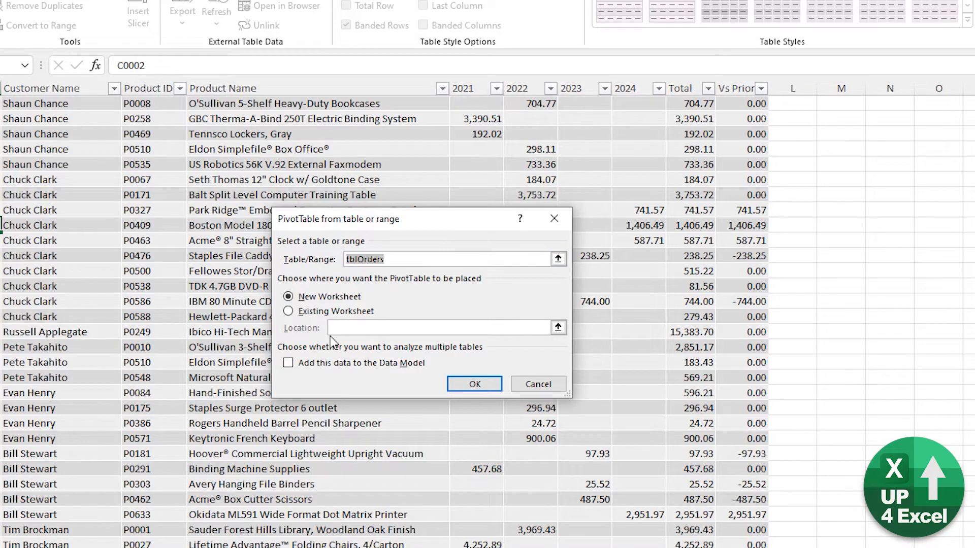
left_click(472, 385)
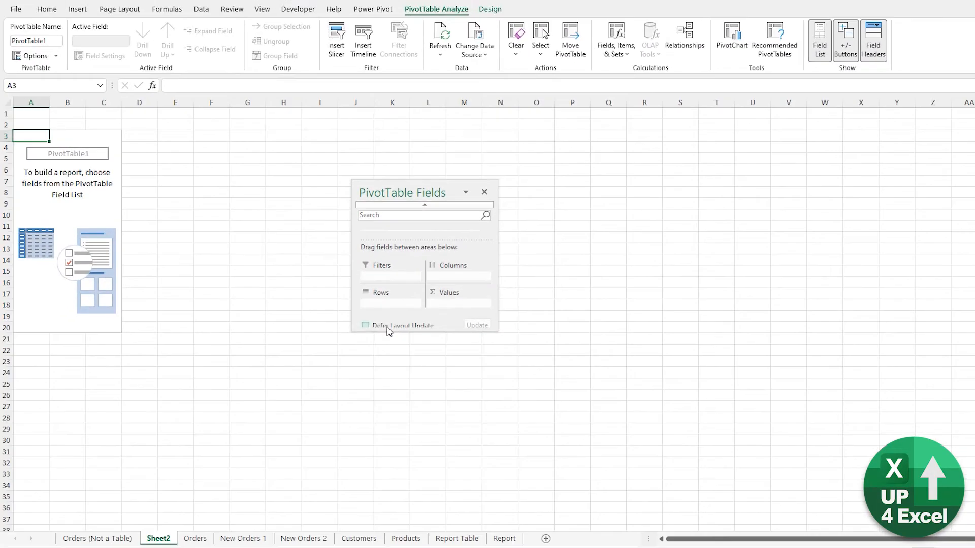
left_click_drag(421, 181, 234, 125)
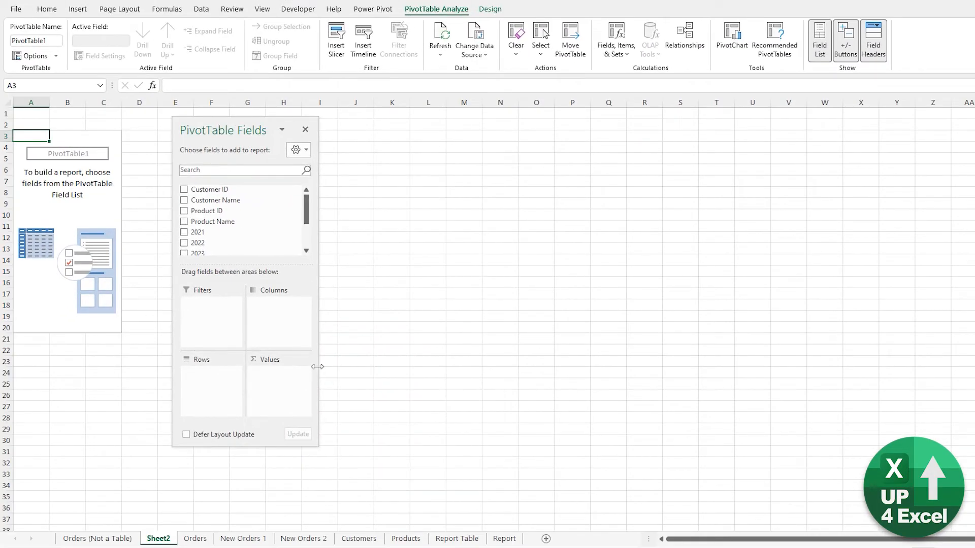
left_click_drag(318, 338, 345, 338)
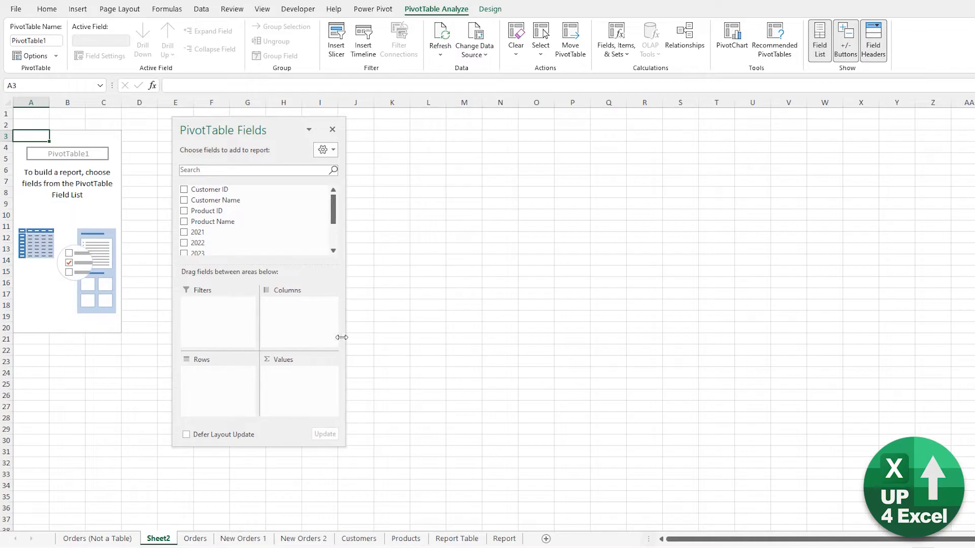
left_click_drag(247, 451, 252, 474)
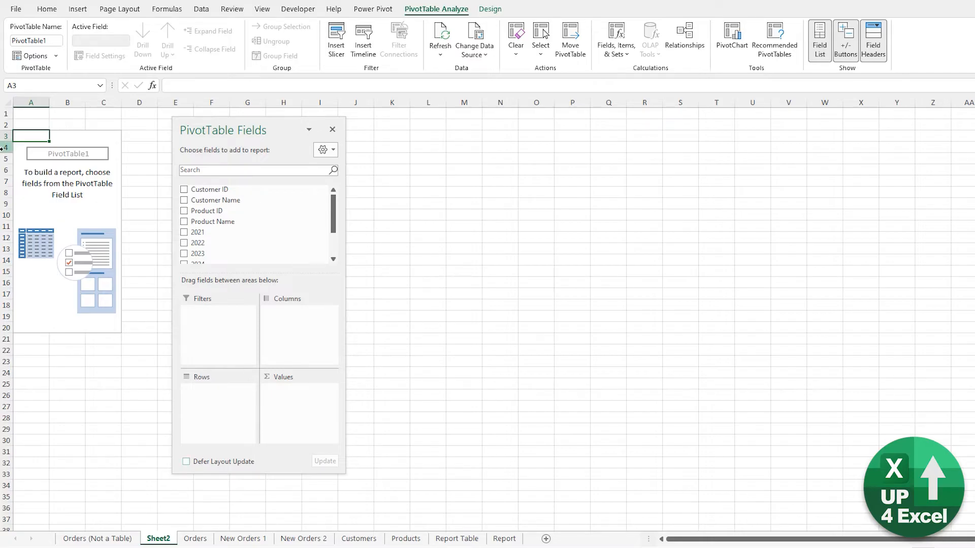
Summarize the sum of 2024 by Product Name in the PivotTable without Customer Name, and move the field list clear of the values
scroll(278, 219, "down", 2)
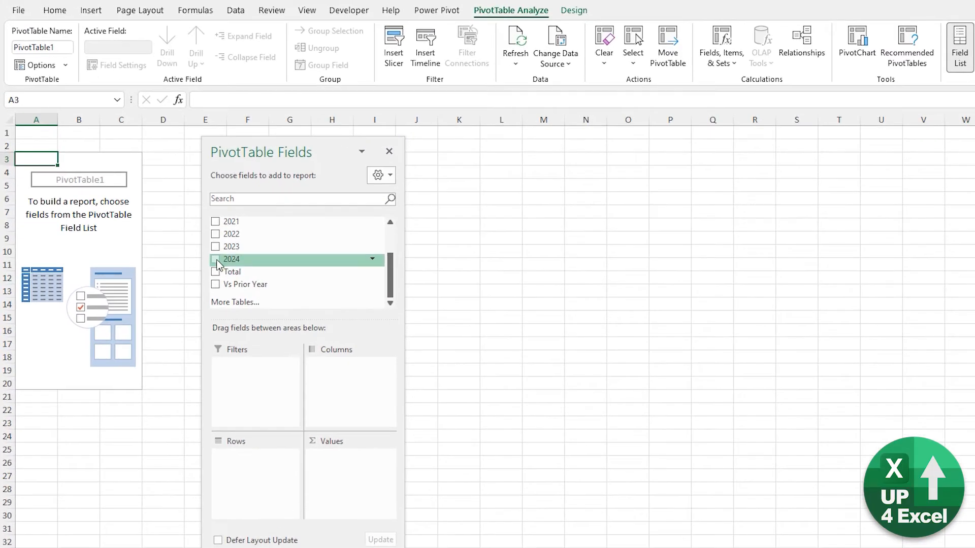
left_click(217, 261)
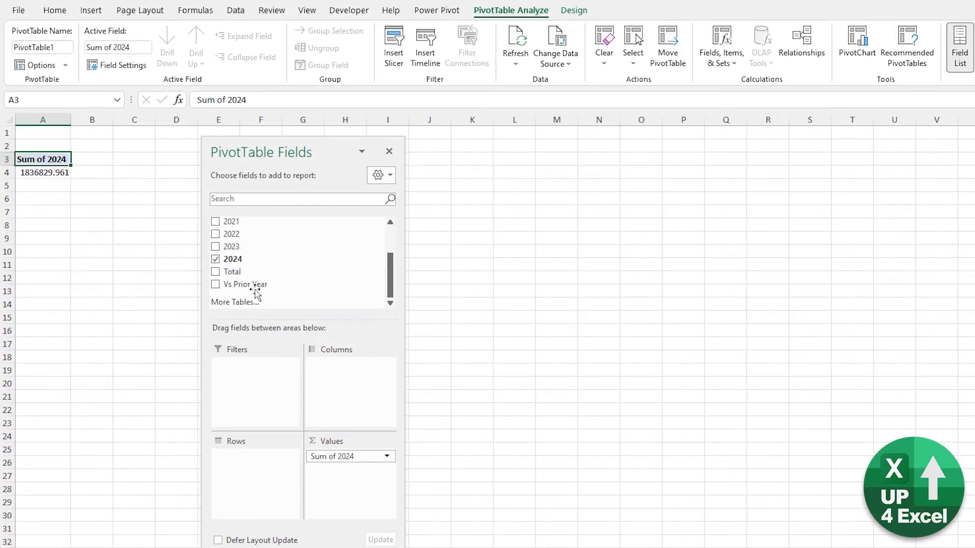
scroll(257, 284, "up", 2)
left_click(216, 234)
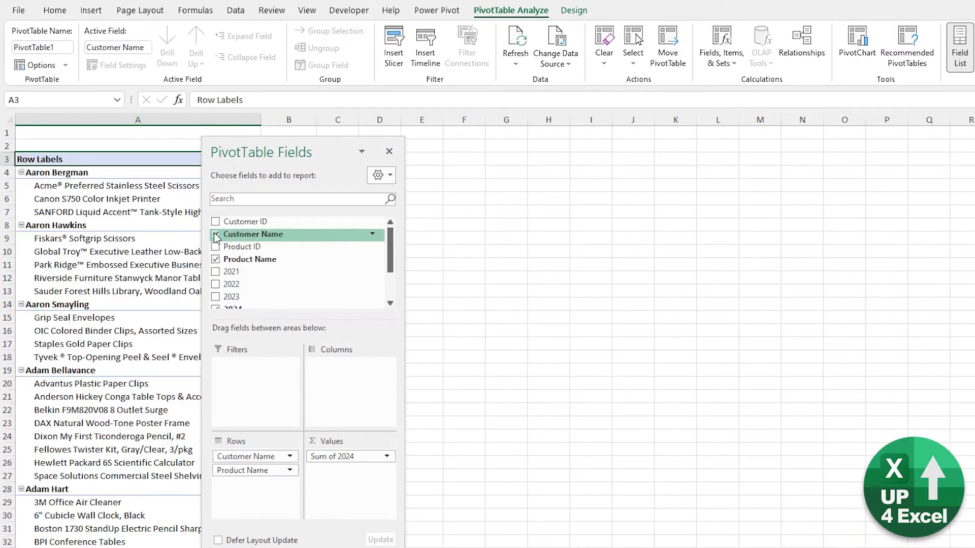
left_click(215, 235)
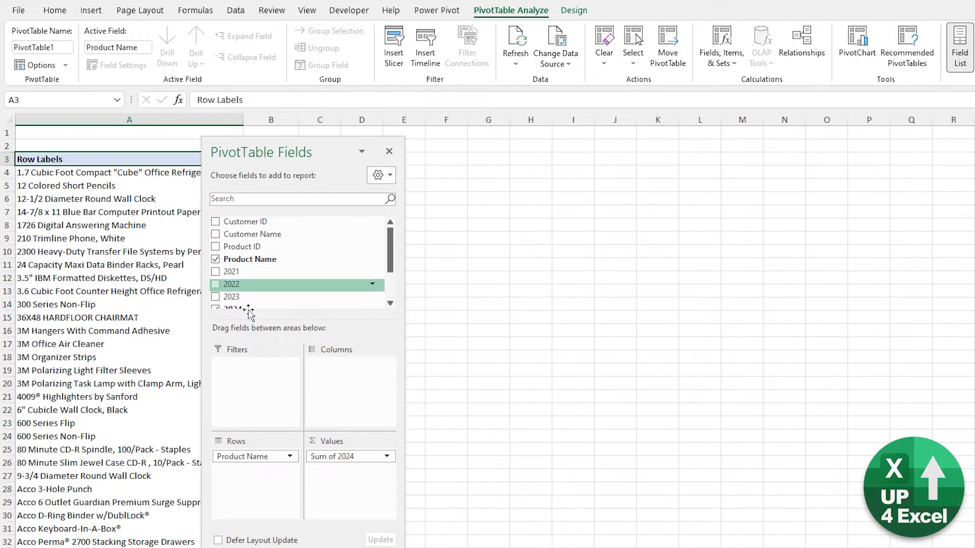
scroll(238, 278, "down", 2)
scroll(113, 401, "down", 2)
scroll(112, 401, "down", 20)
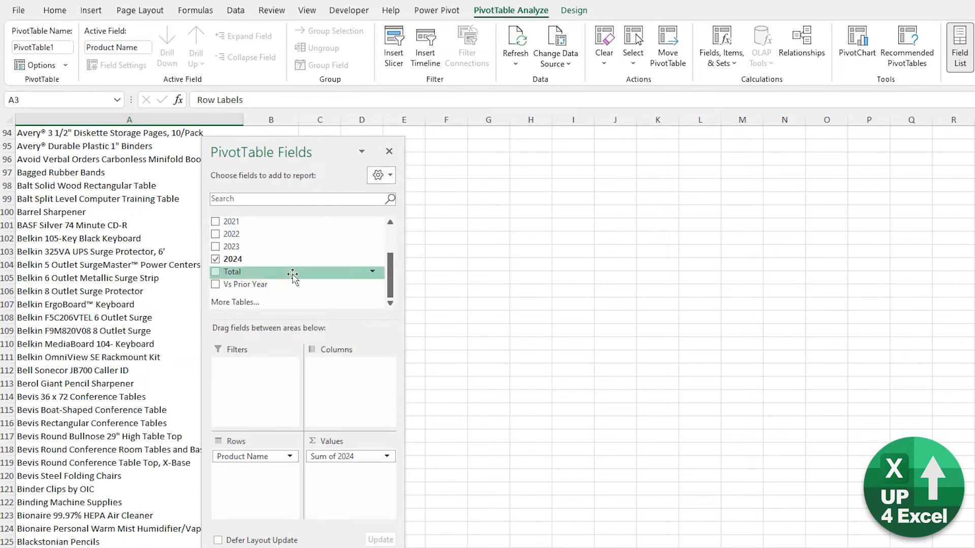
left_click_drag(308, 152, 493, 162)
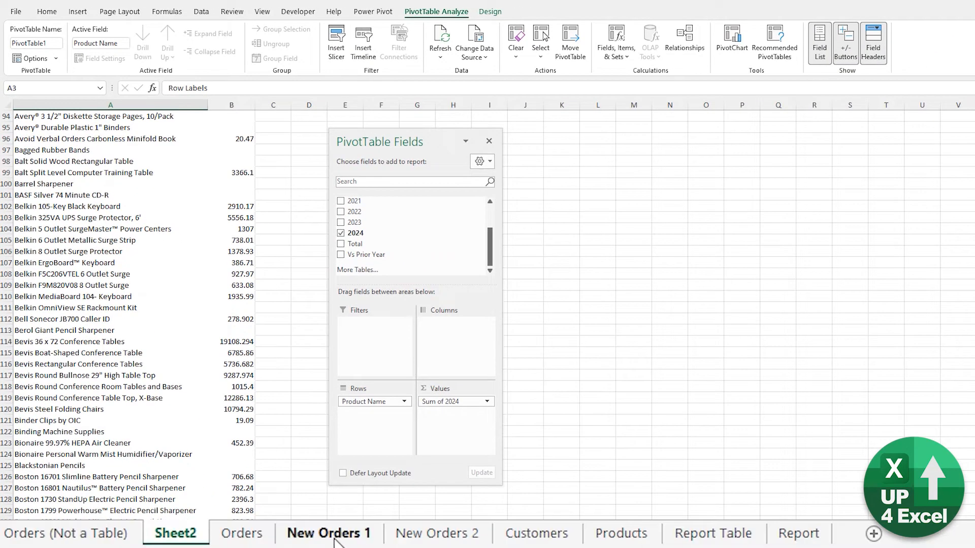
Copy all the order rows on the New Orders 1 sheet, starting from B4
left_click(330, 533)
key("Down")
key("ctrl+Left")
key("ctrl+shift+End")
key("ctrl+c")
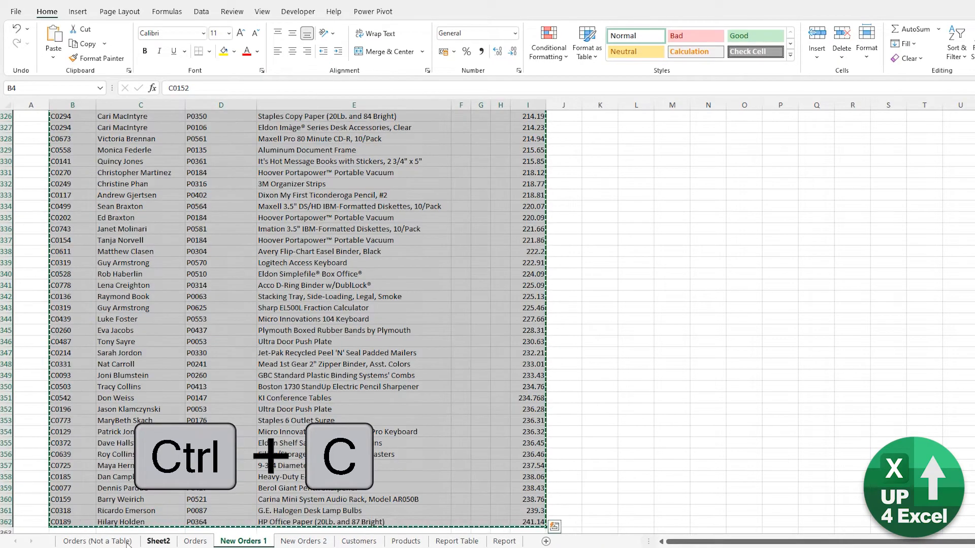
Paste the copied orders directly below the Orders table at B4079 and check the Total formula in J4079
left_click(196, 541)
key("ctrl+Down")
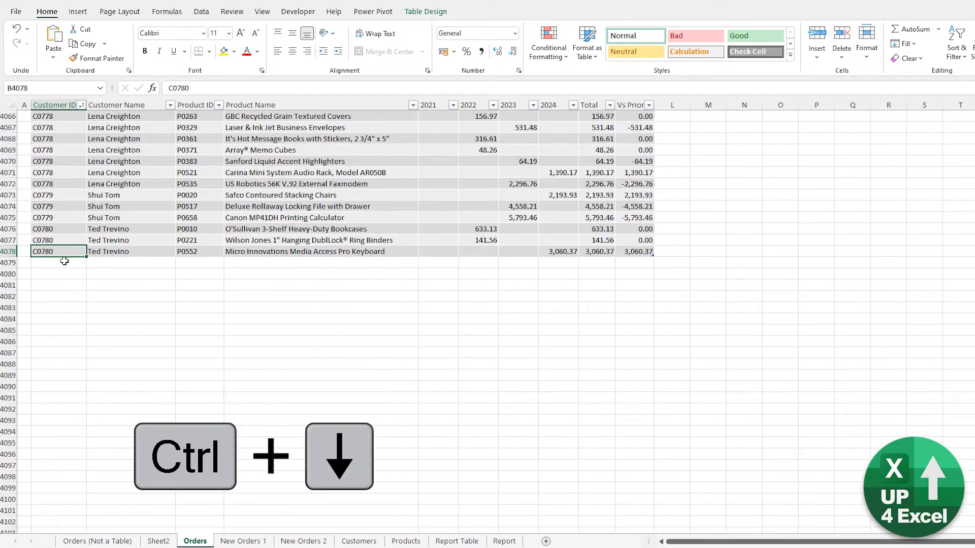
left_click(64, 262)
key("ctrl+v")
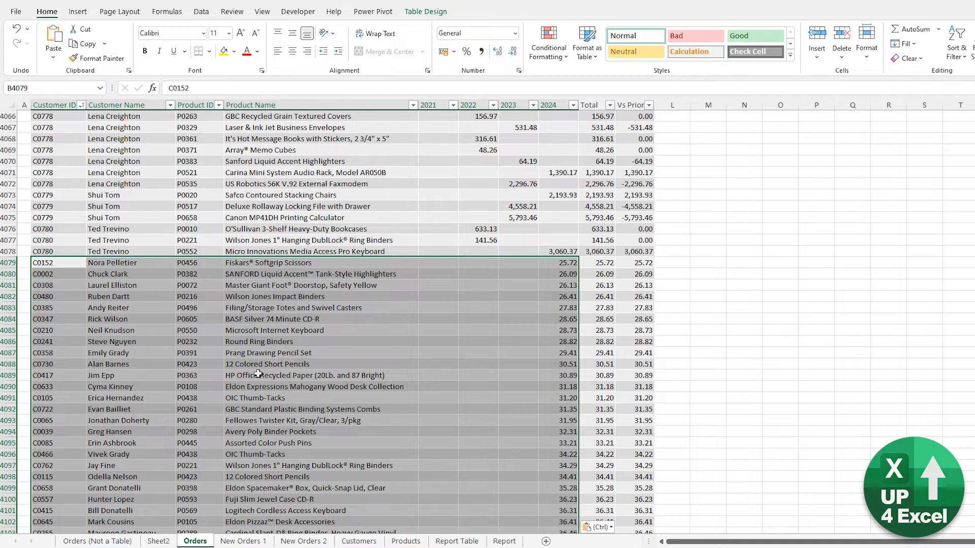
left_click(607, 264)
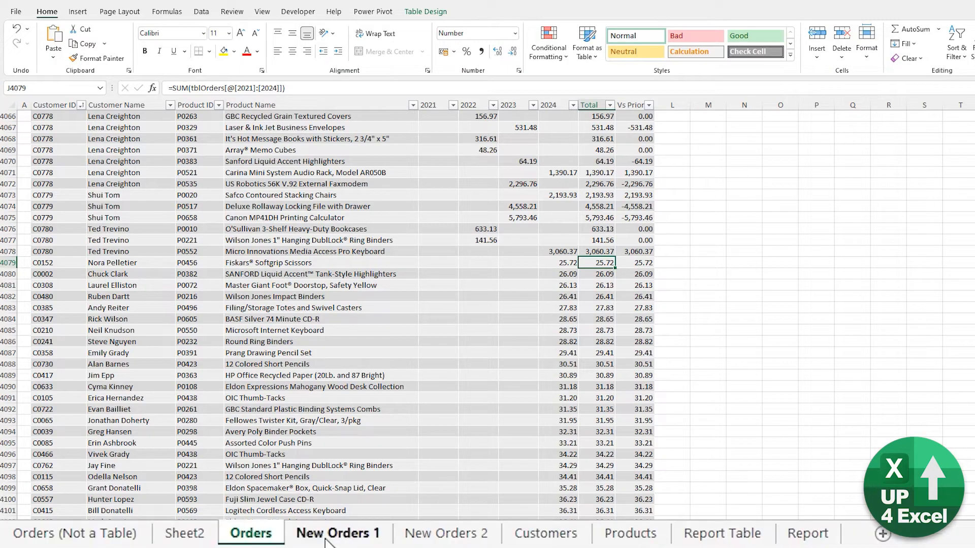
Check the 2024 grand total at the end of the PivotTable on Sheet2
left_click(159, 542)
scroll(117, 354, "down", 20)
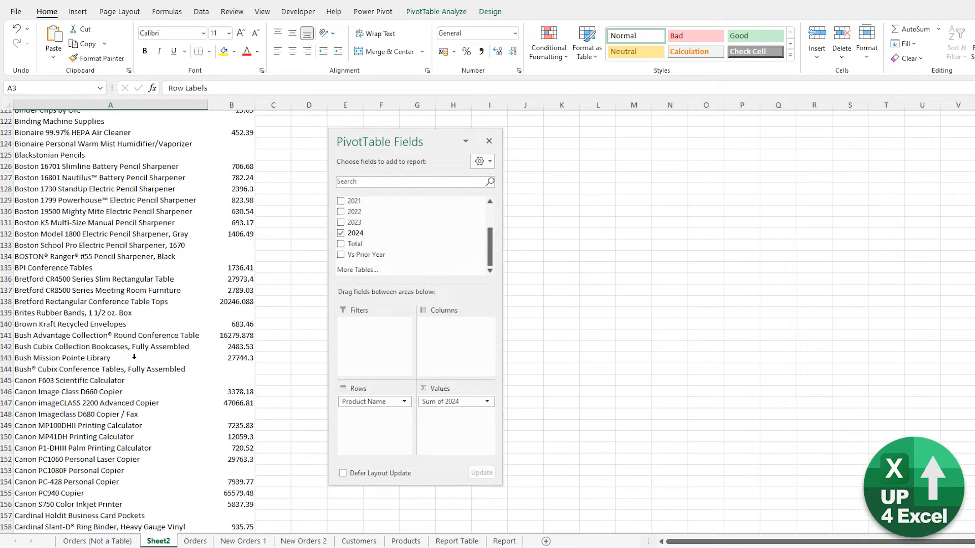
scroll(170, 382, "down", 20)
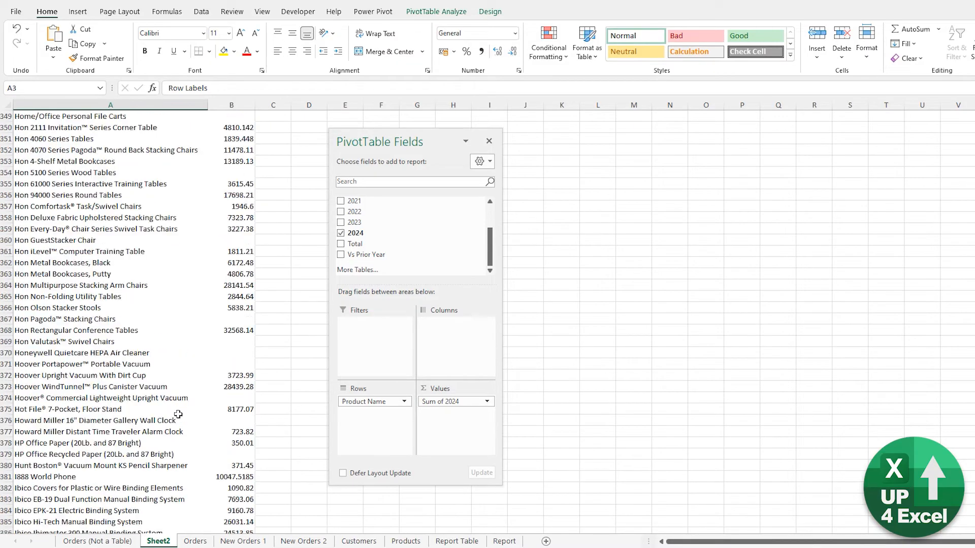
key("ctrl+Down")
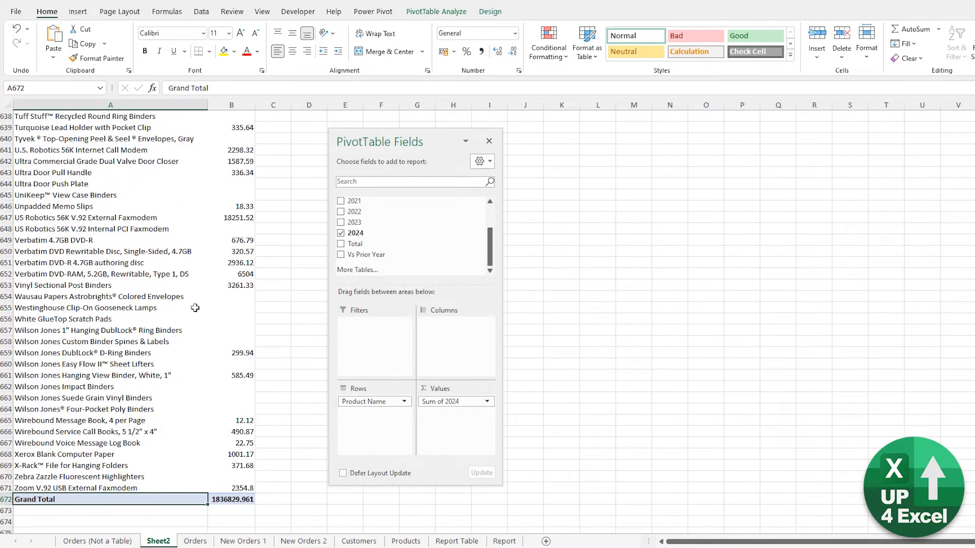
Refresh all the workbook's data so the PivotTable includes the pasted orders, and check its 2024 grand total
key("ctrl+alt+F5")
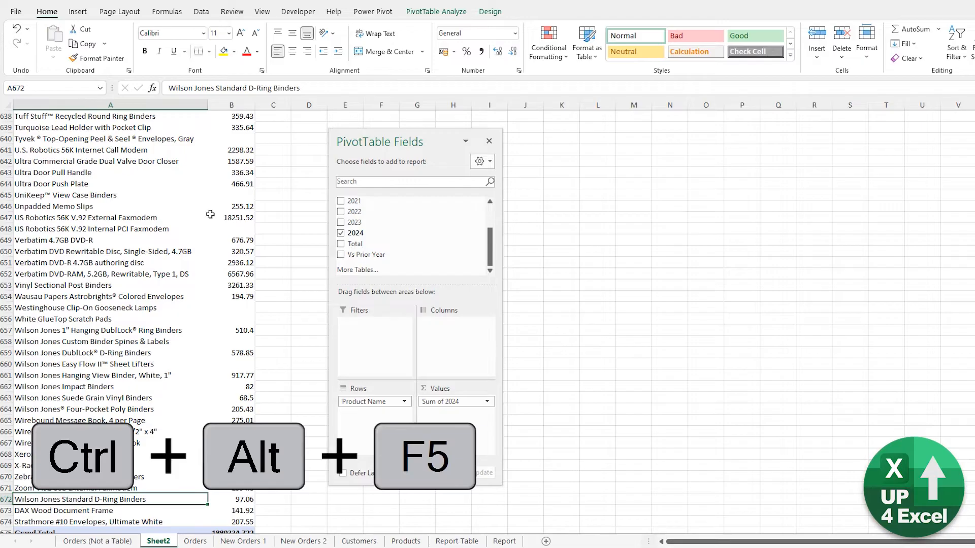
scroll(101, 305, "down", 3)
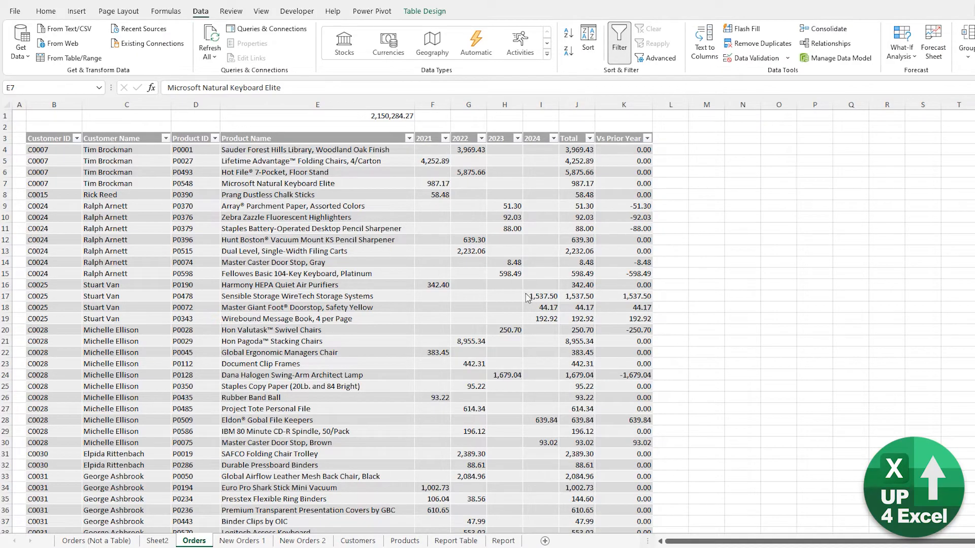
From the Orders sheet, start a new table relationship with tblOrders as the table and Customer ID as its foreign column
left_click(381, 269)
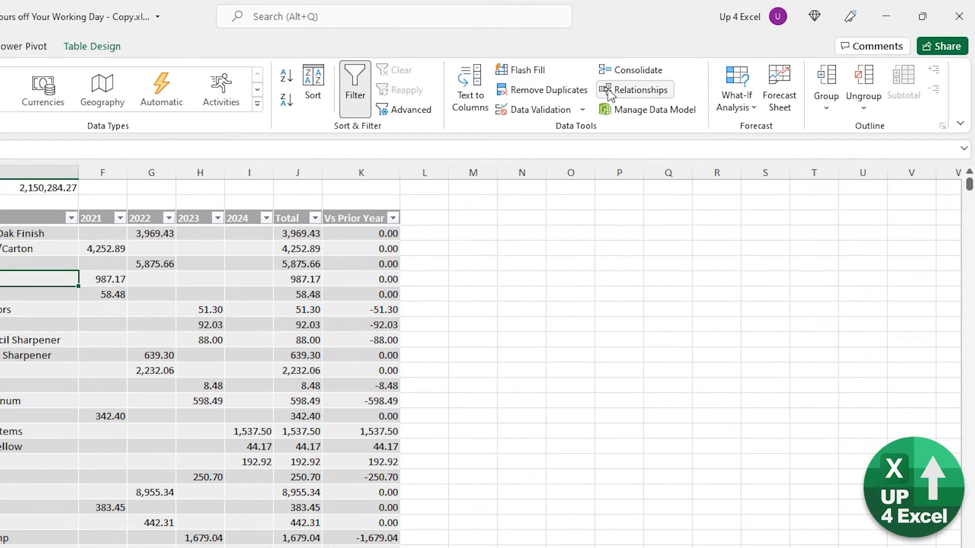
left_click(827, 43)
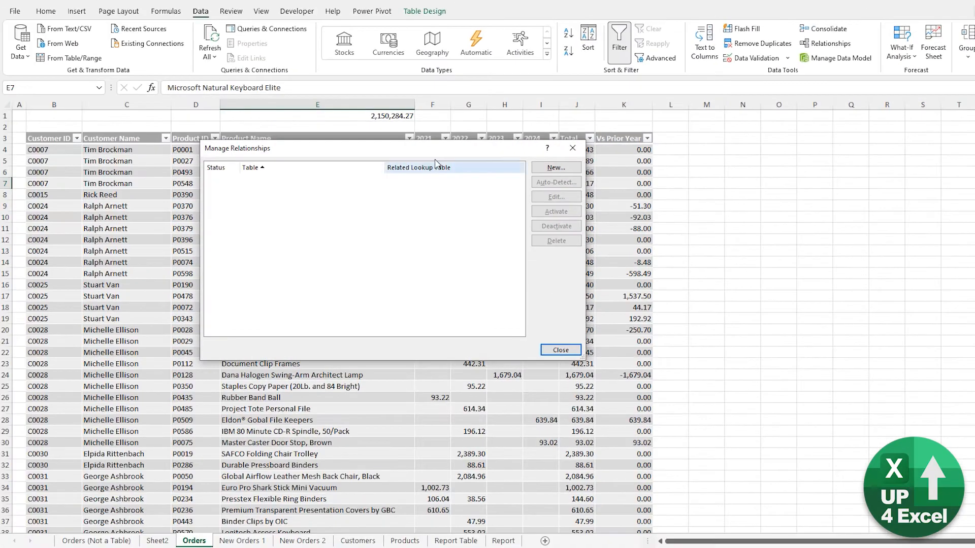
left_click_drag(236, 204, 78, 265)
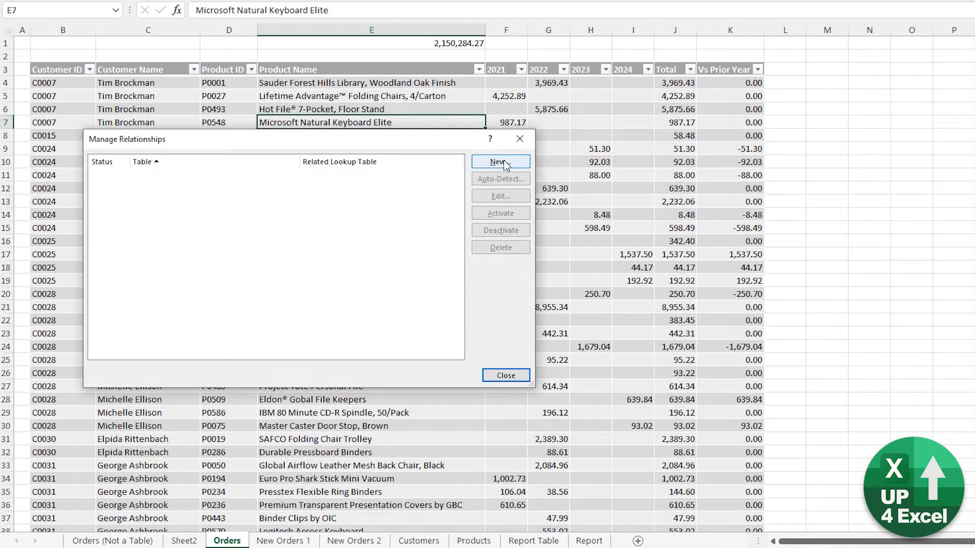
left_click(427, 216)
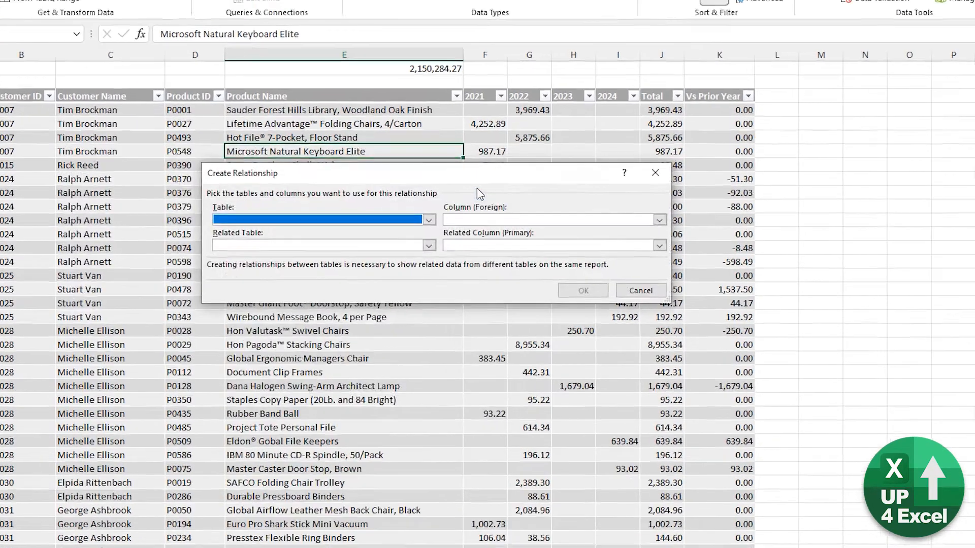
left_click(444, 198)
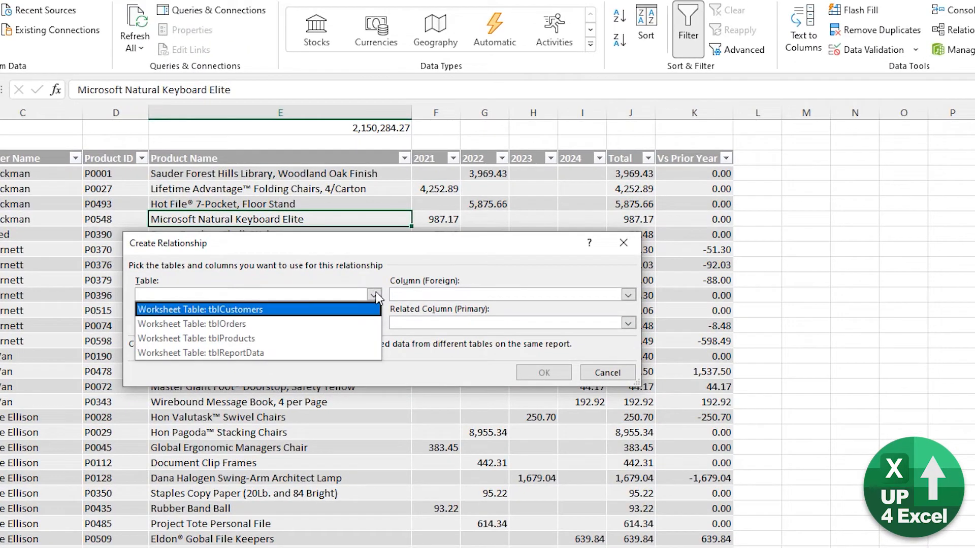
left_click(314, 325)
left_click(534, 289)
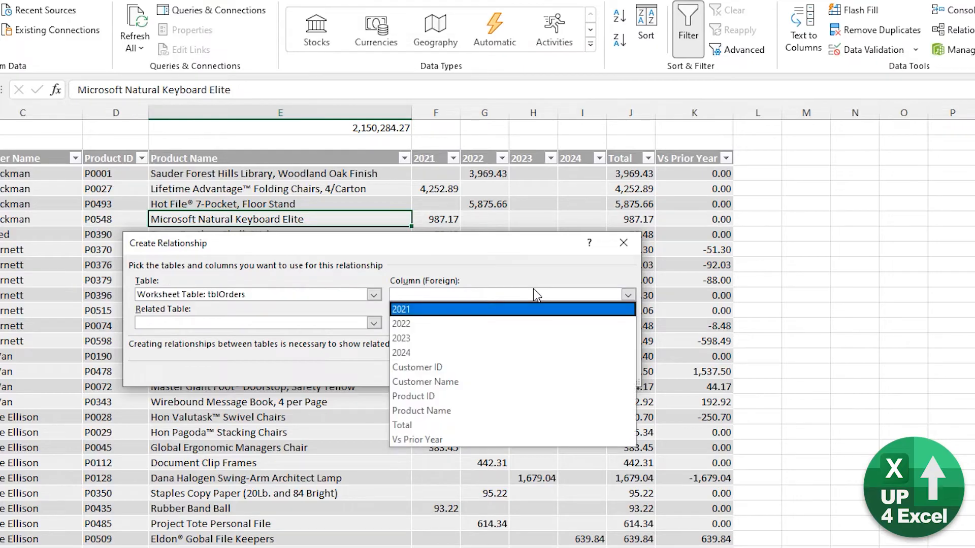
left_click(482, 364)
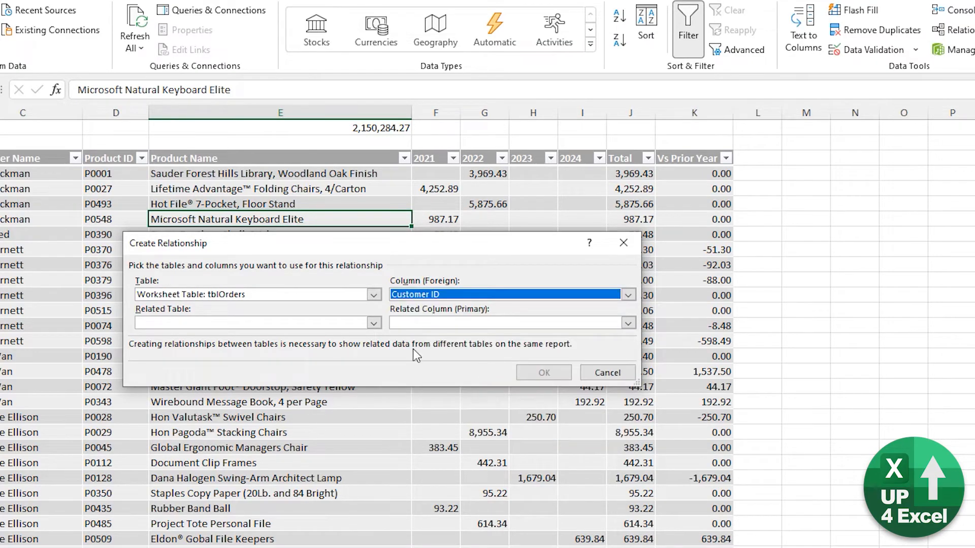
Set tblCustomers as the related table with Customer ID as its primary column, and create the relationship
left_click(376, 322)
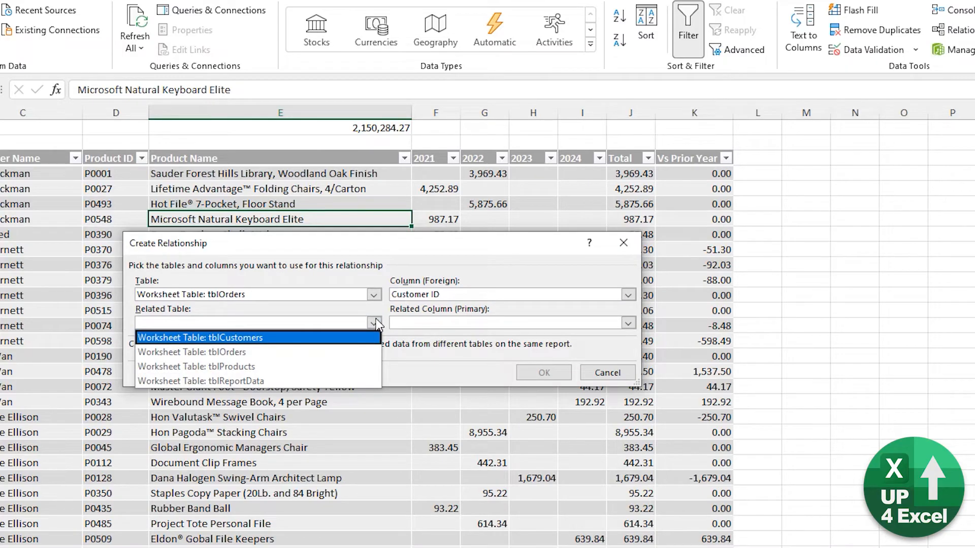
left_click(271, 337)
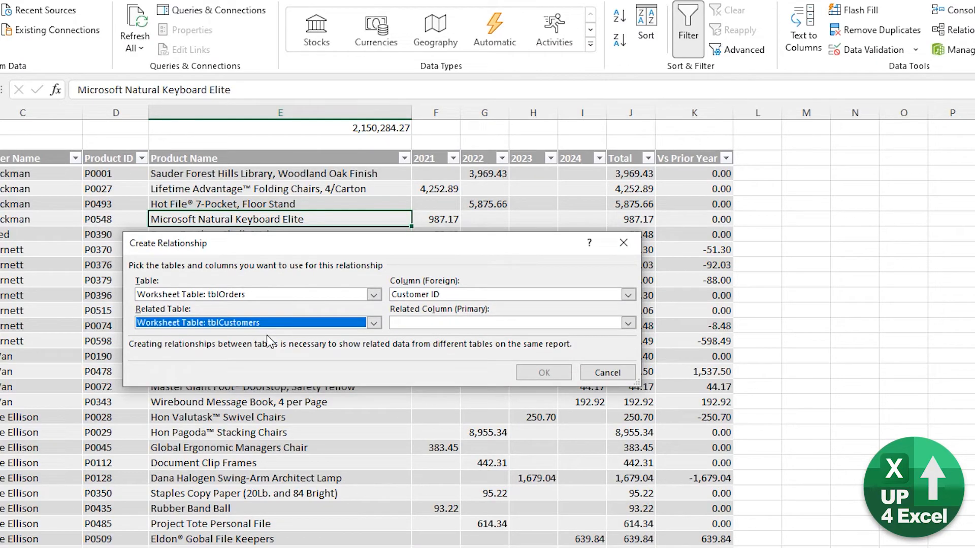
left_click(490, 327)
left_click(470, 338)
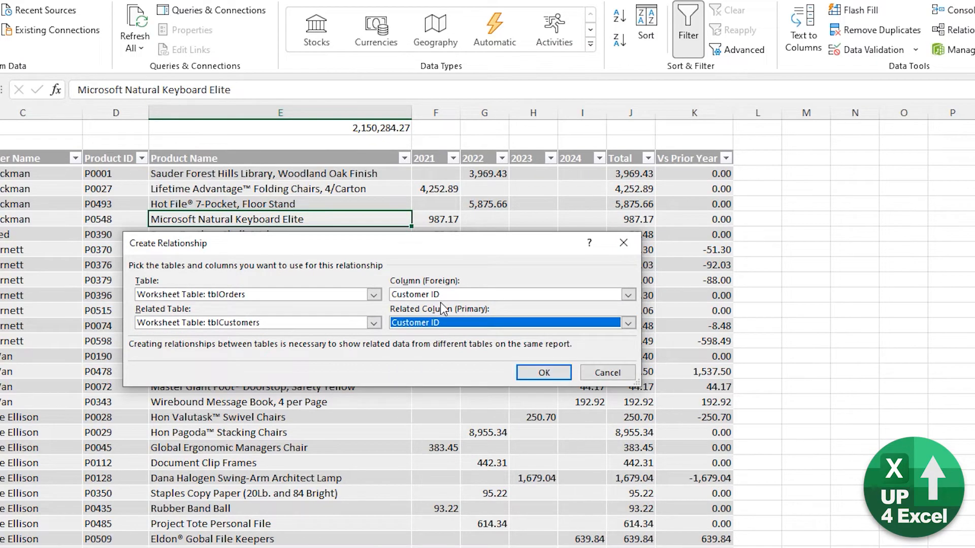
left_click(543, 373)
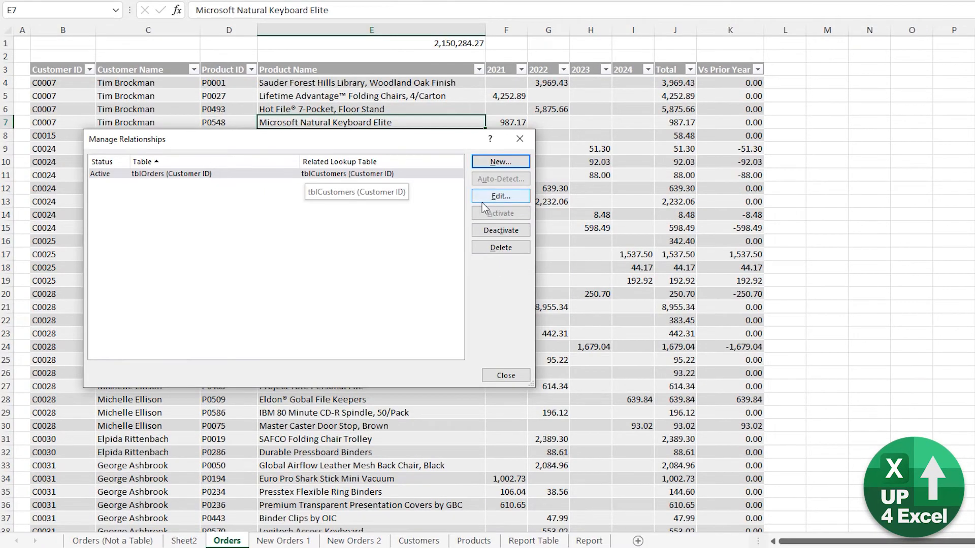
Create a second relationship linking the Product ID column of tblOrders to the Product ID column of tblProducts
left_click(500, 162)
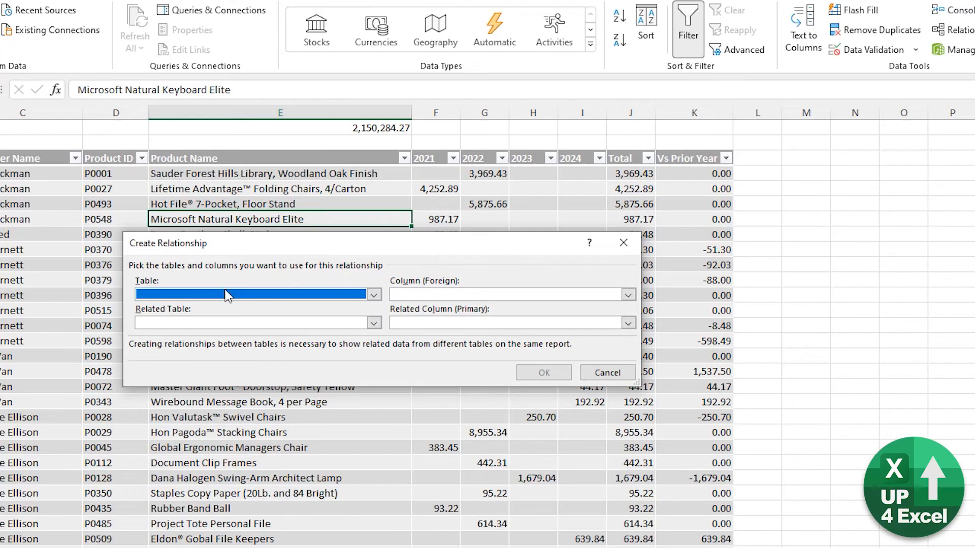
left_click(374, 295)
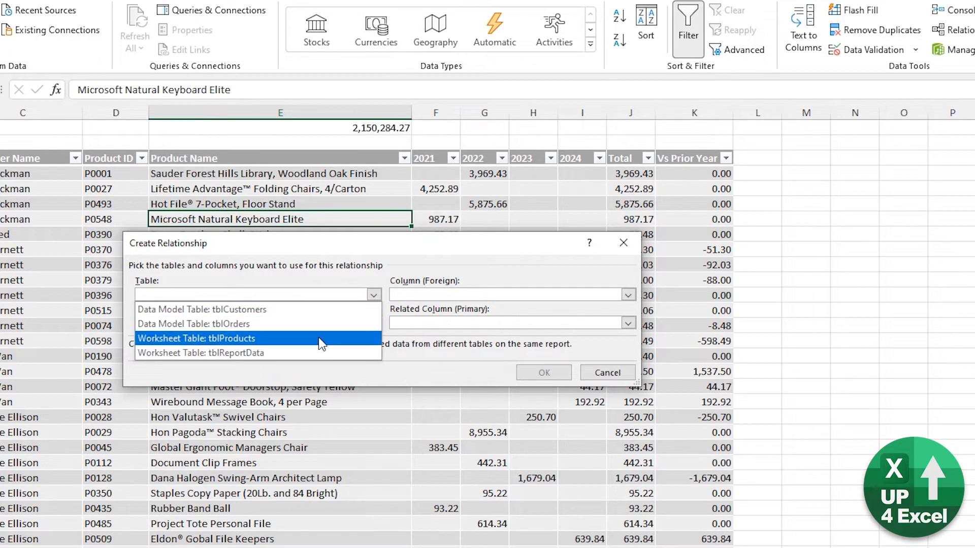
left_click(320, 324)
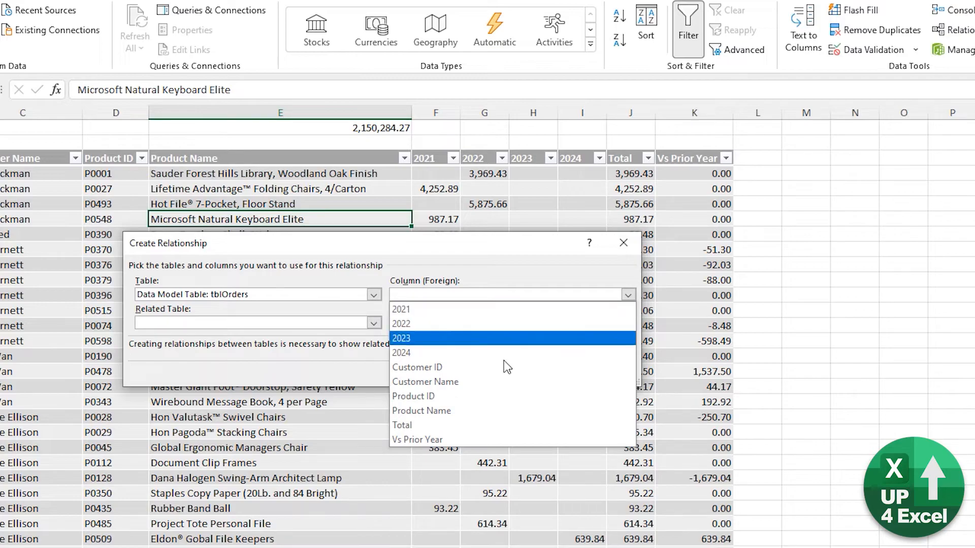
left_click(485, 398)
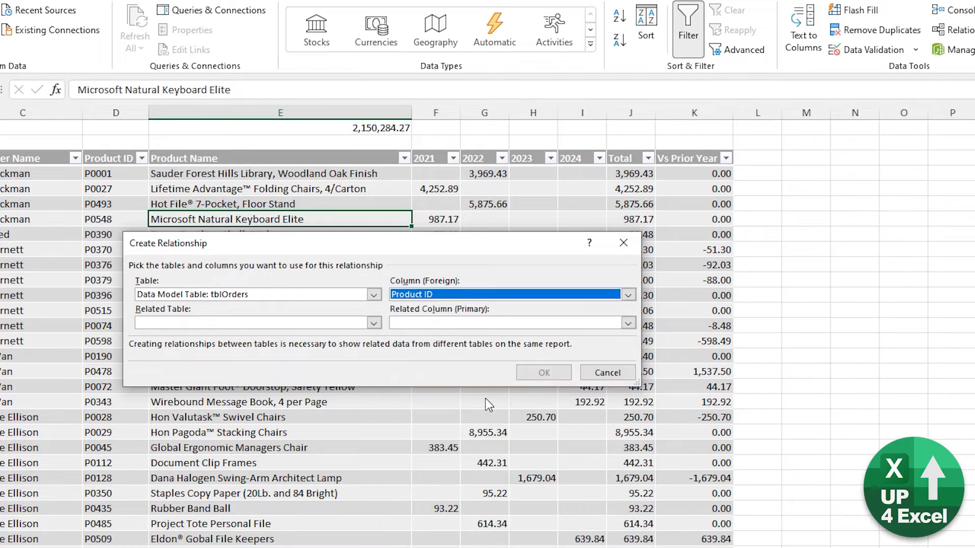
left_click(374, 324)
left_click(293, 367)
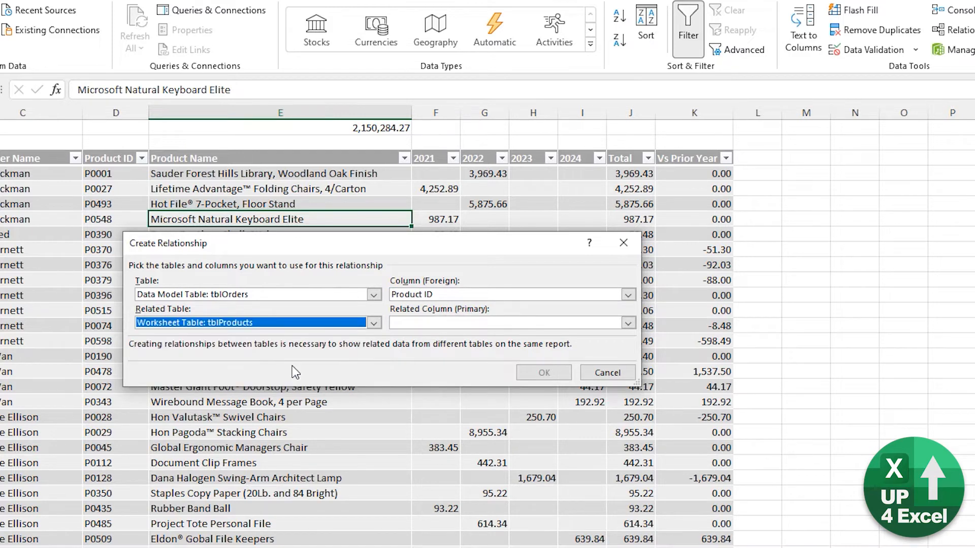
left_click(490, 325)
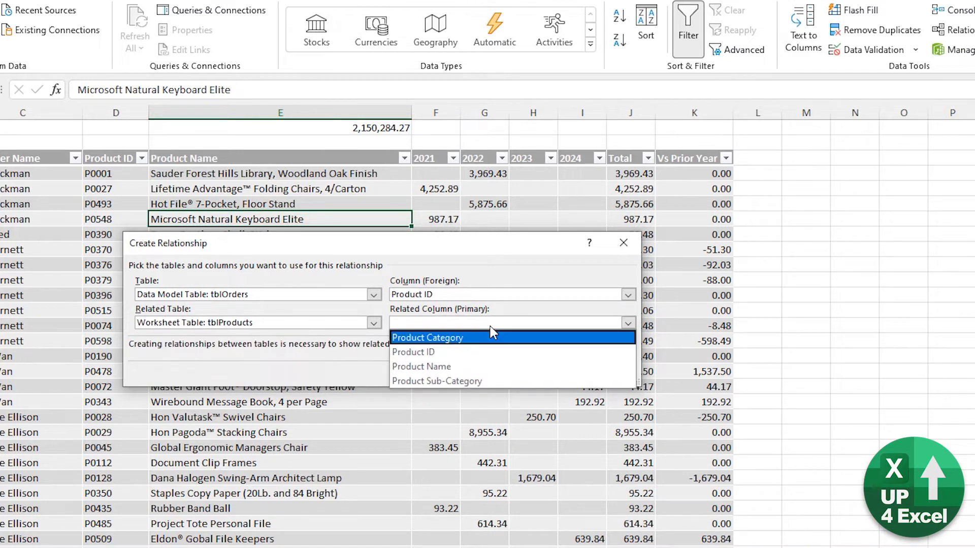
left_click(468, 352)
left_click(550, 370)
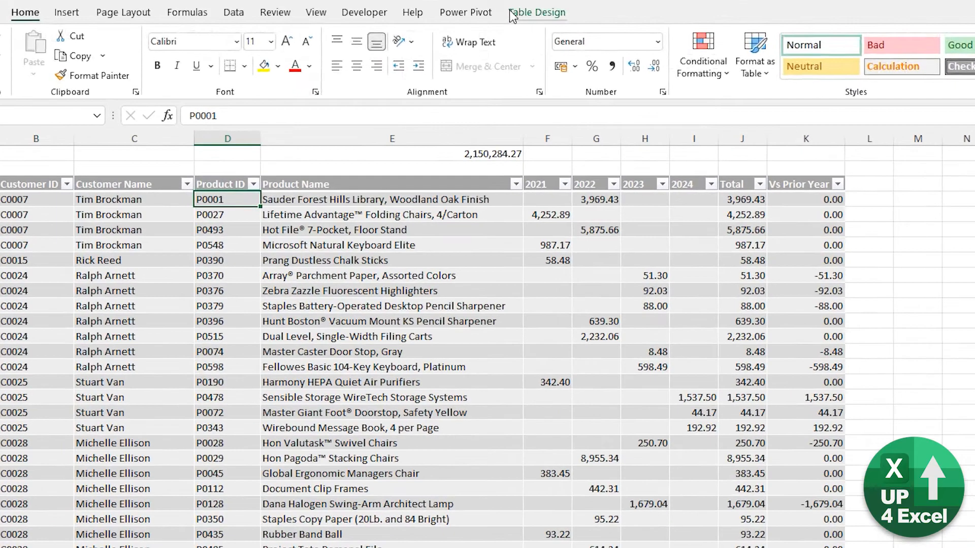
Summarize the tblOrders table with a PivotTable on a new worksheet
left_click(523, 13)
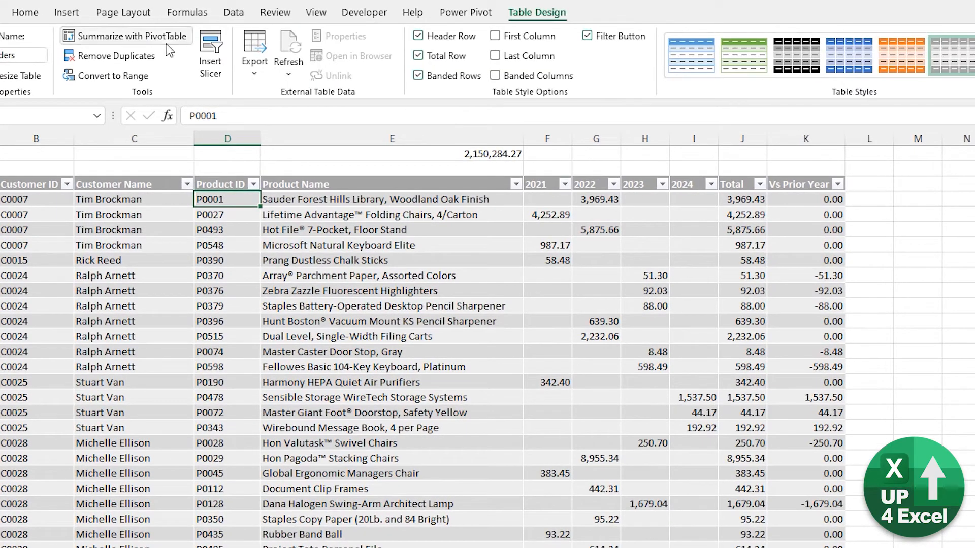
left_click(131, 38)
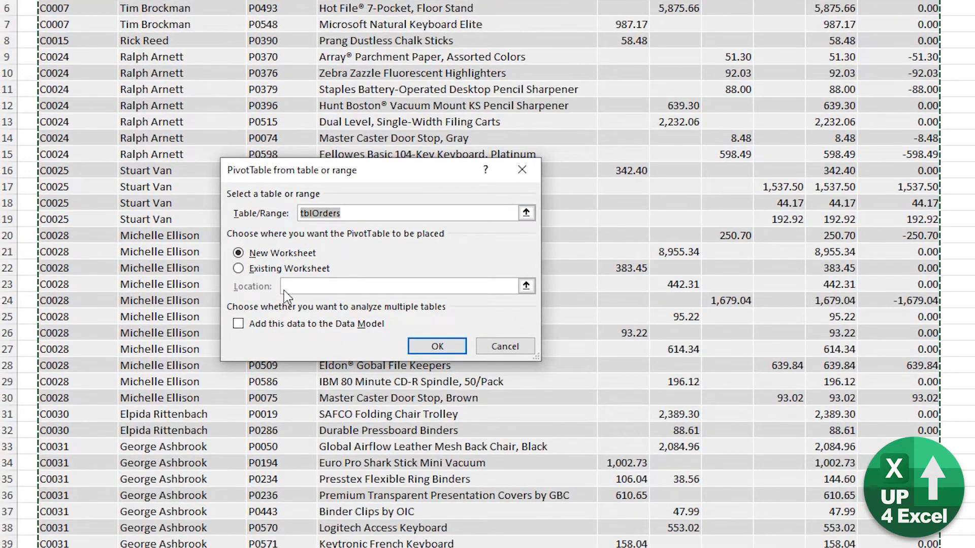
left_click(436, 346)
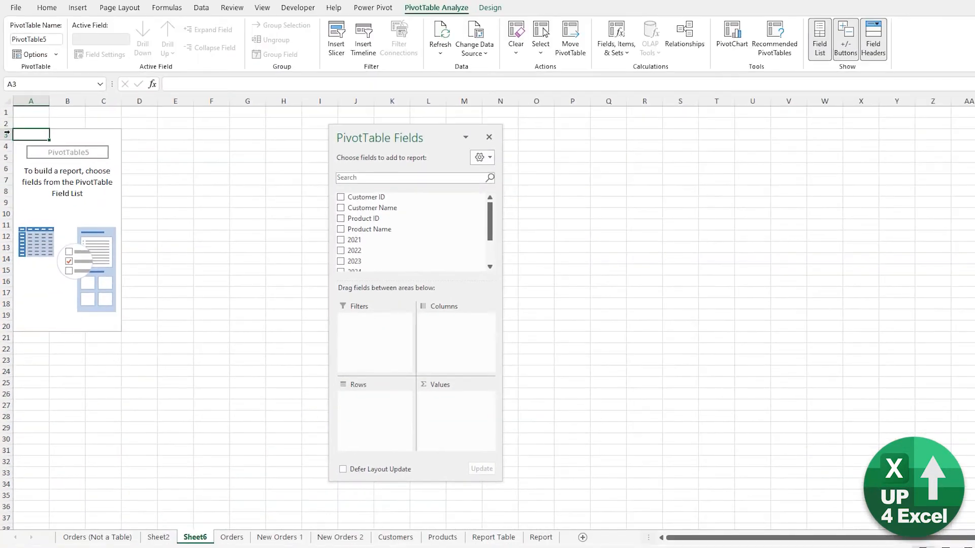
Reposition the field list, enlarge its field area, and replace the PivotTable with a Data Model one that offers more tables
left_click_drag(401, 137, 274, 136)
left_click_drag(369, 290, 370, 346)
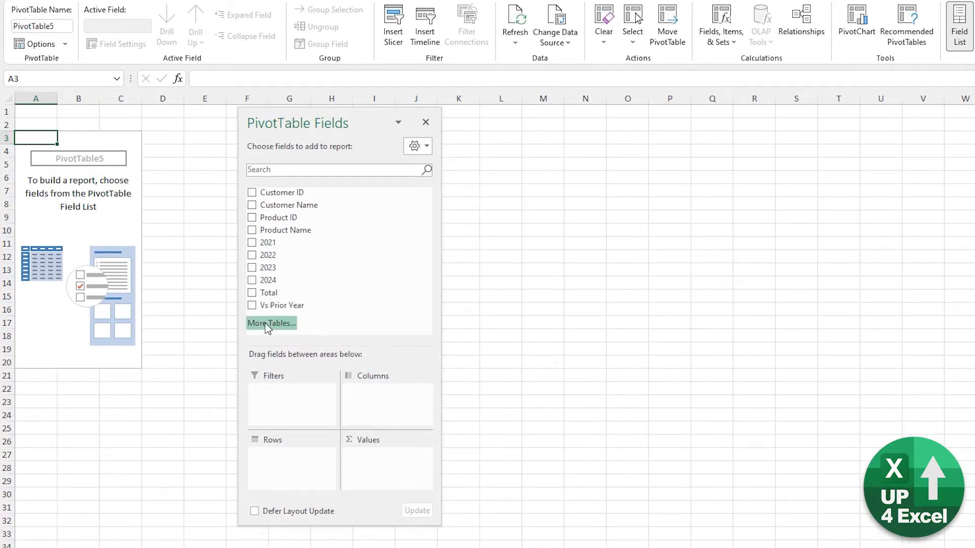
left_click(265, 323)
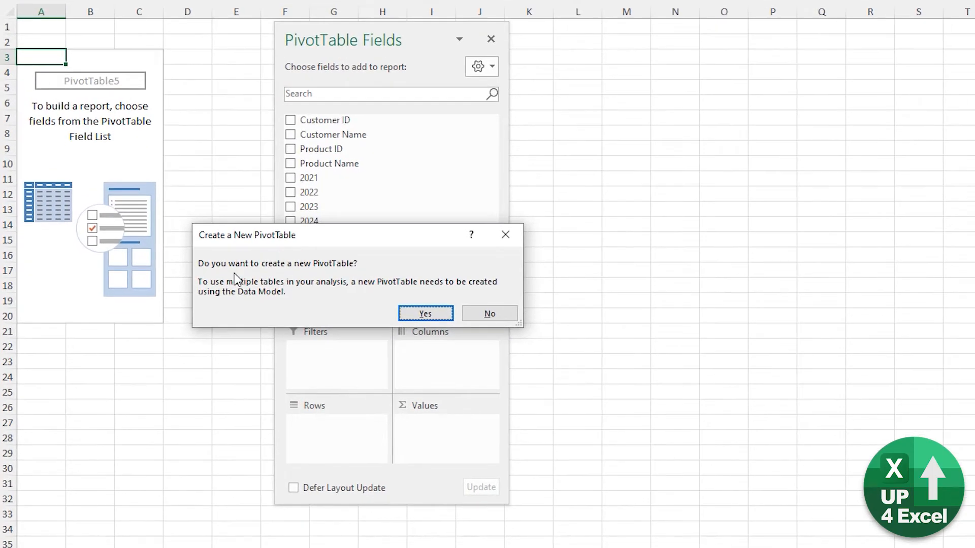
left_click(424, 314)
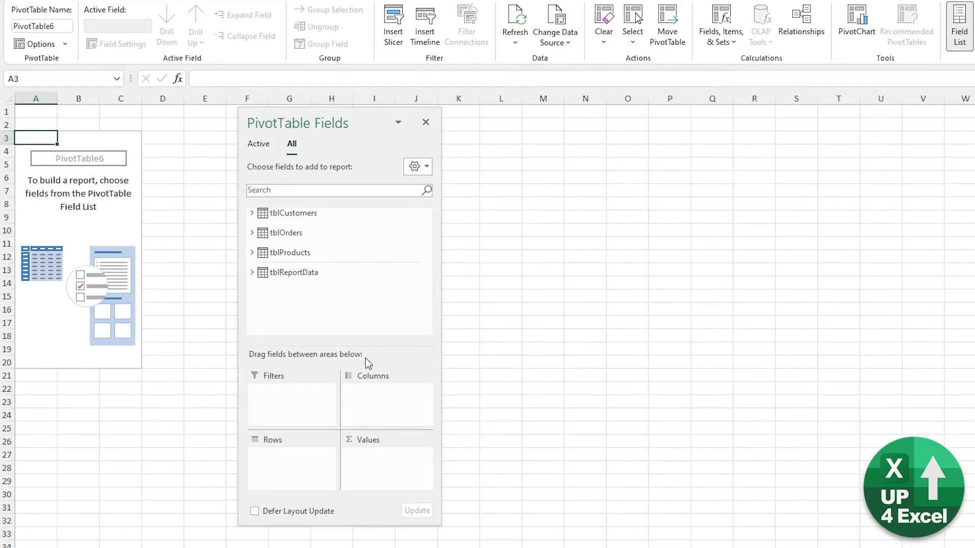
Show the fields of tblCustomers and tblOrders and add the sum of 2022 from tblOrders to the PivotTable values
left_click(252, 213)
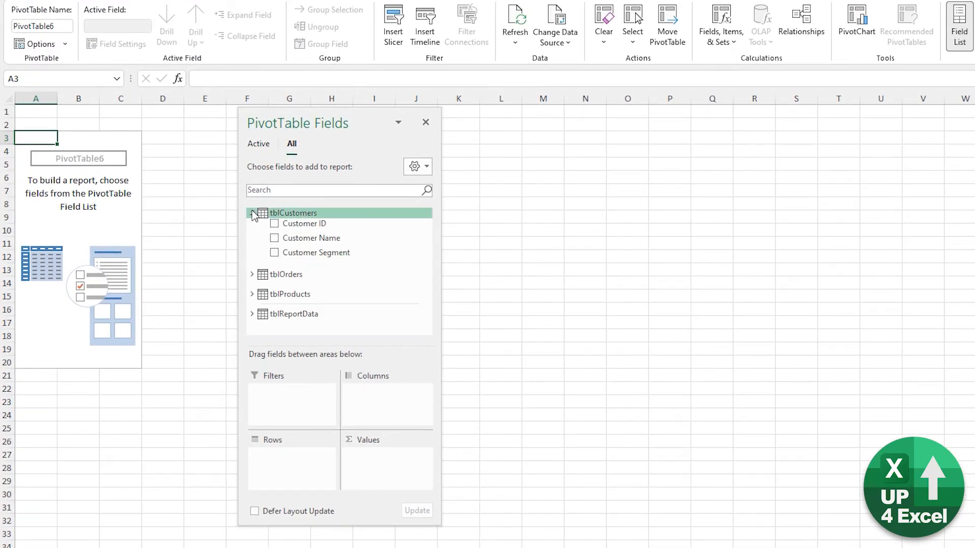
left_click(252, 213)
left_click(253, 228)
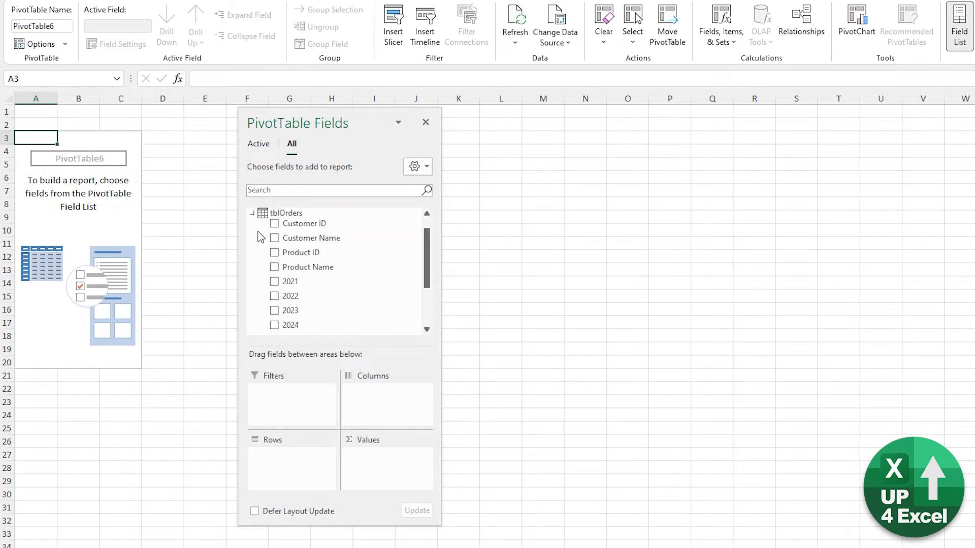
left_click(252, 213)
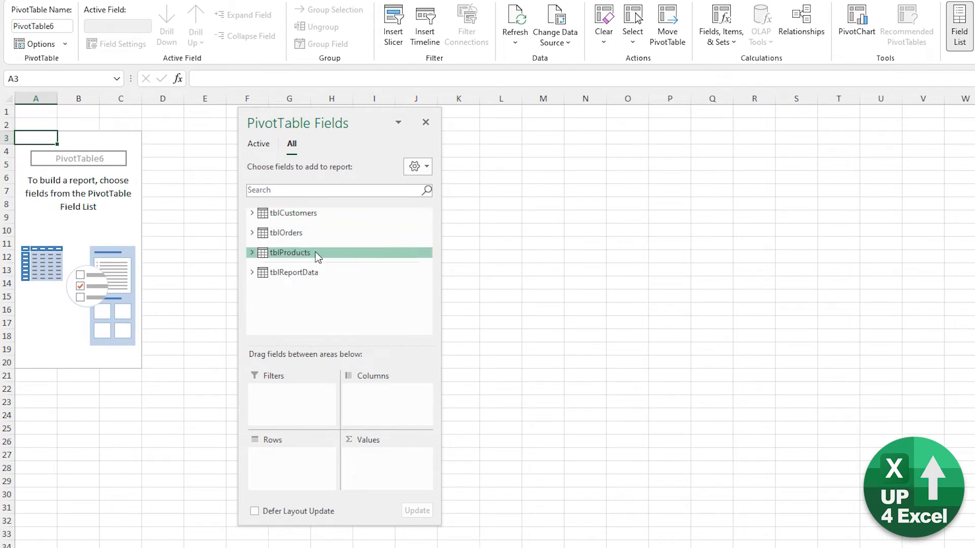
left_click(253, 213)
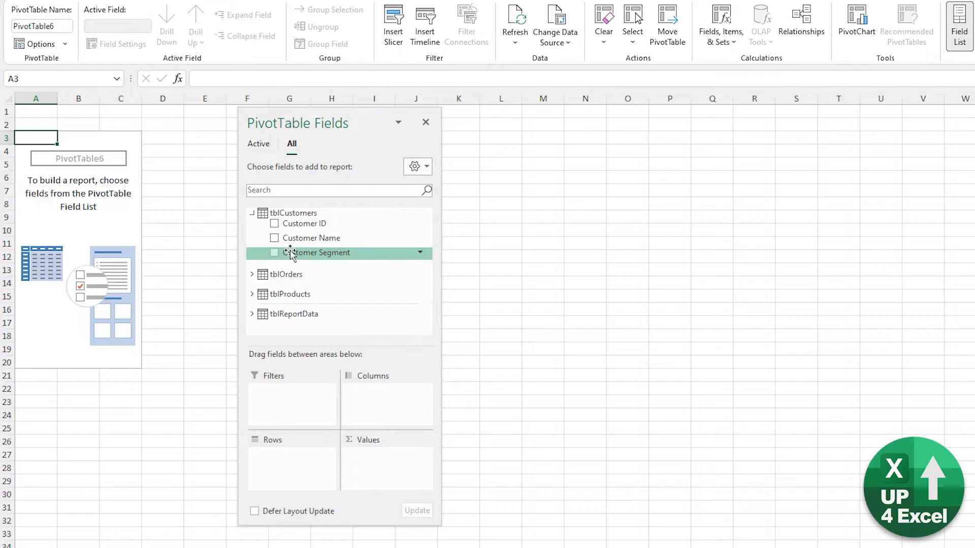
left_click(252, 274)
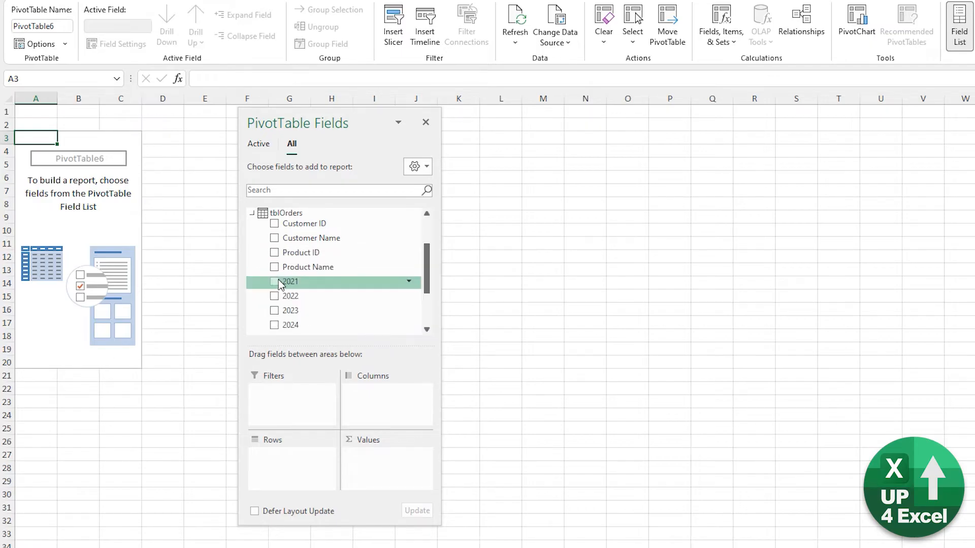
left_click(274, 296)
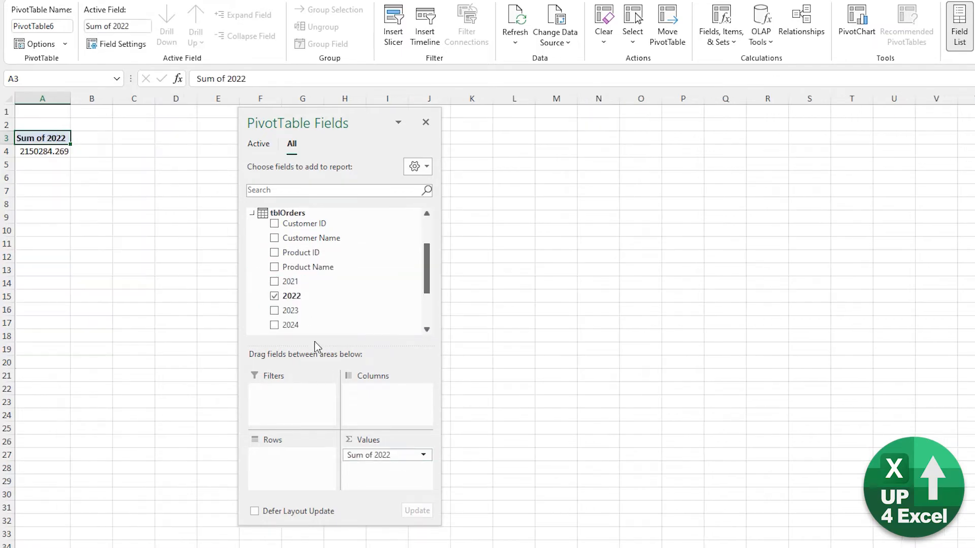
Break the 2022 sum down by Customer Segment from tblCustomers in rows, and try Product Name from tblOrders as the column field
scroll(315, 270, "up", 3)
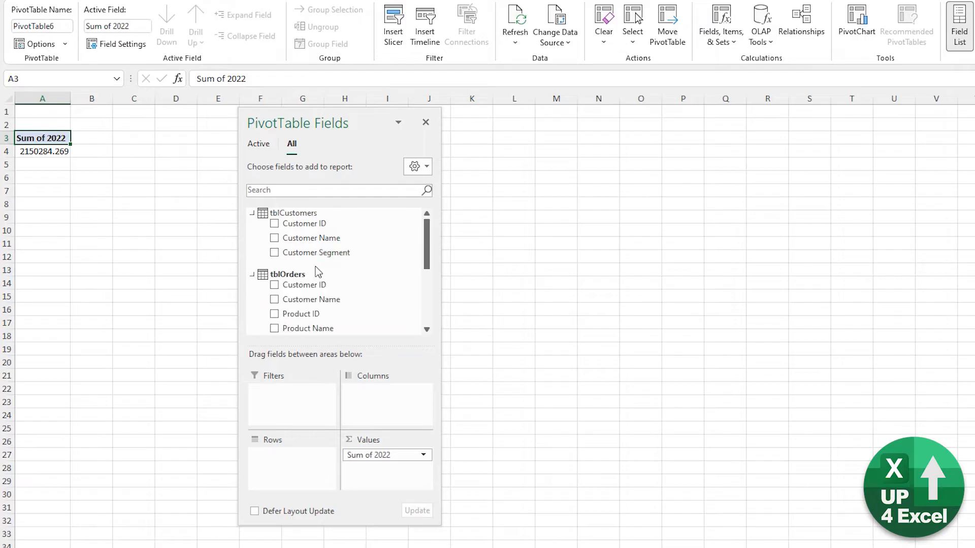
left_click_drag(304, 256, 293, 470)
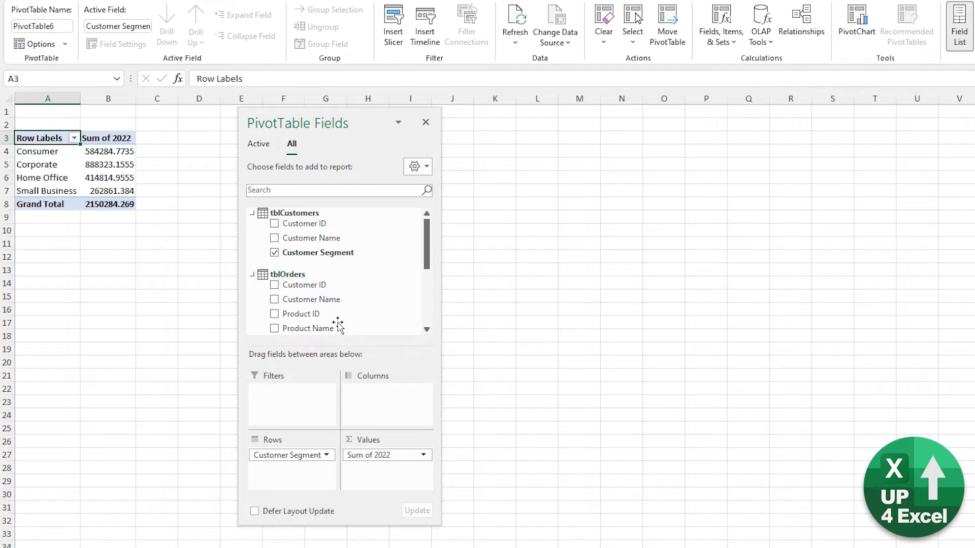
left_click_drag(326, 328, 374, 392)
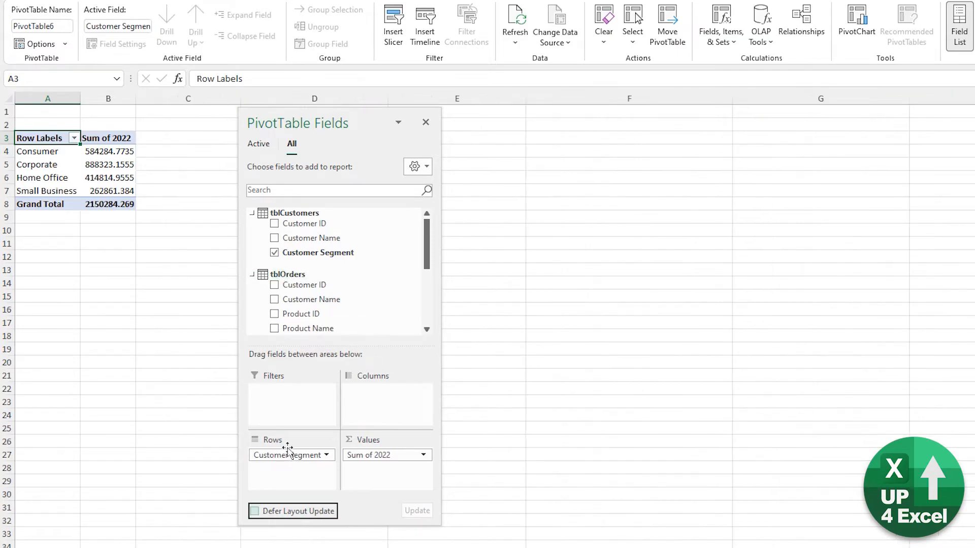
Make Customer Segment the PivotTable's column field, add Product Category from tblProducts to the rows, and move the field list clear of the data
left_click_drag(290, 455, 378, 404)
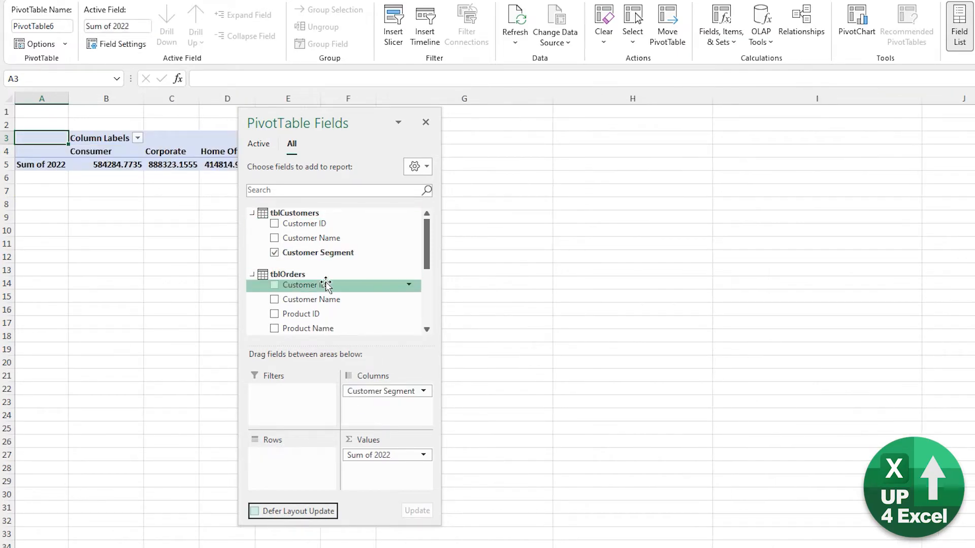
scroll(327, 292, "down", 3)
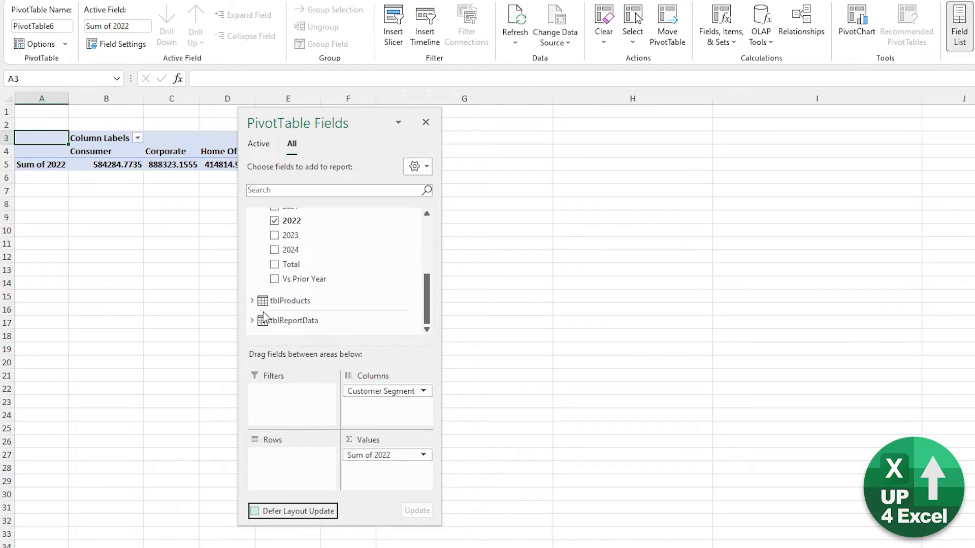
left_click(252, 300)
scroll(279, 299, "down", 2)
left_click_drag(307, 298, 286, 453)
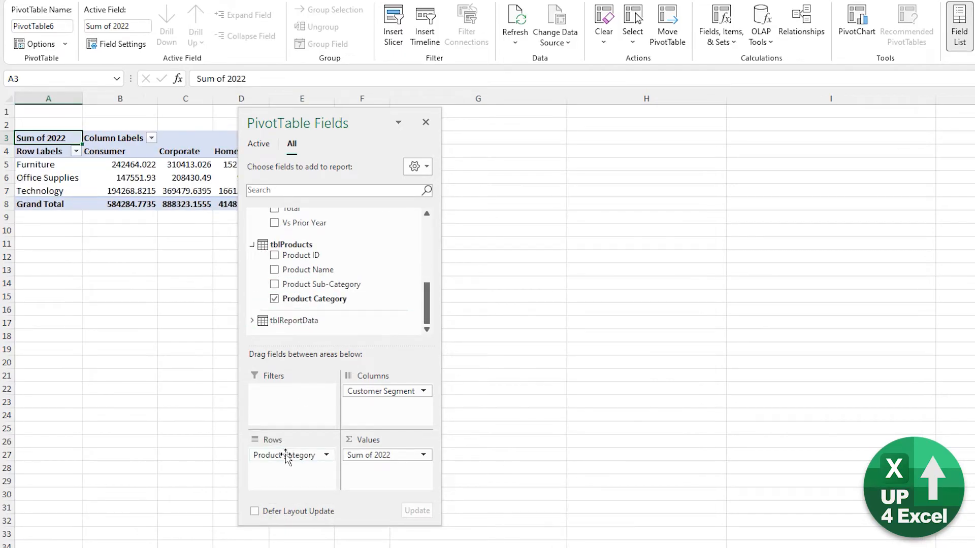
left_click_drag(367, 127, 624, 168)
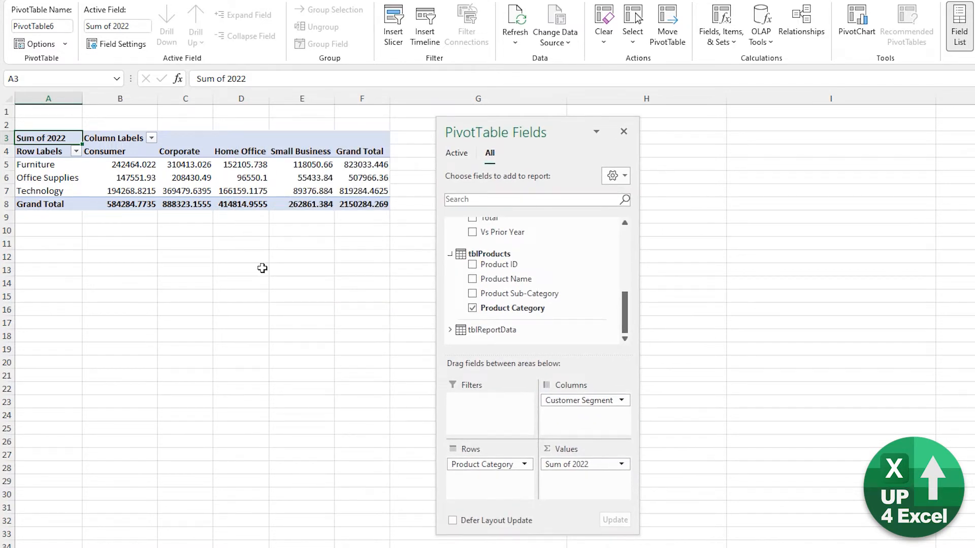
scroll(523, 256, "up", 6)
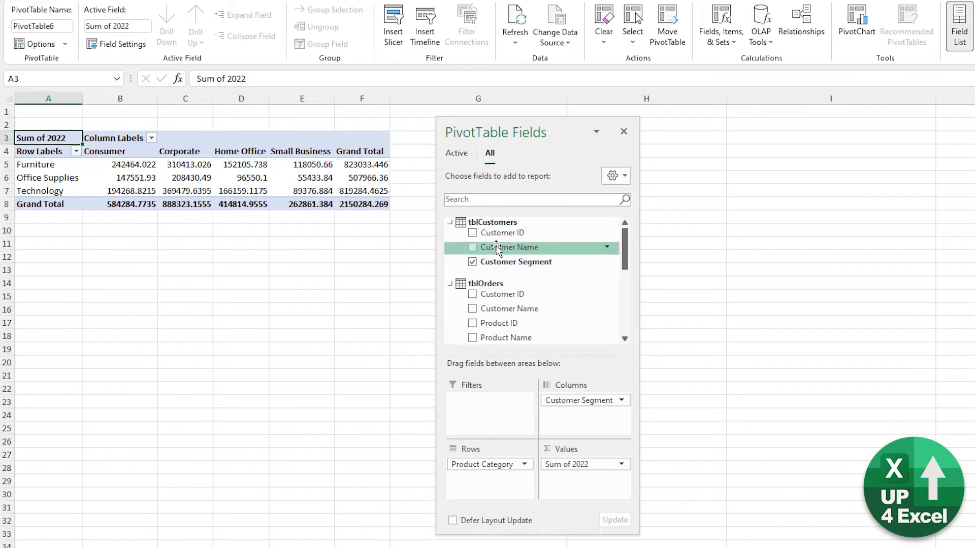
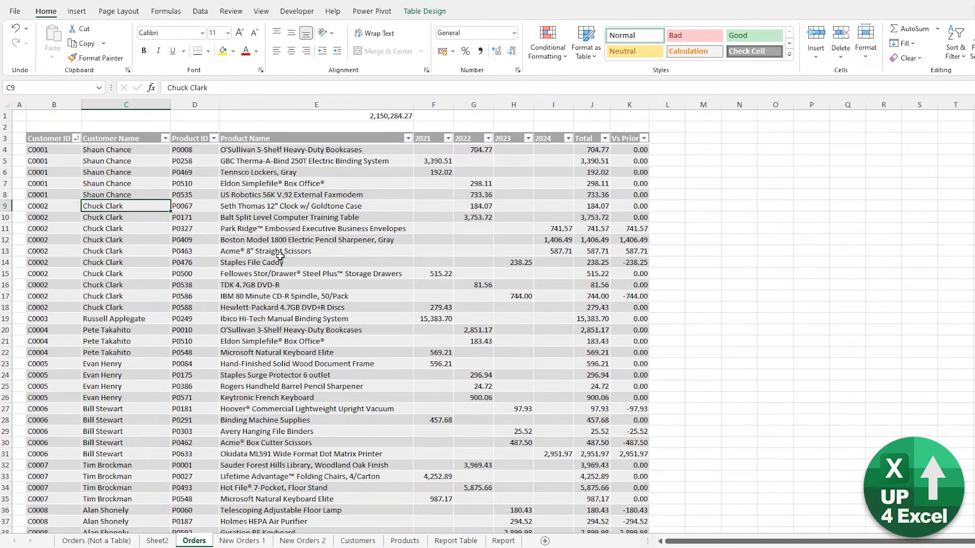
Select all data in the Product Name column of the Orders table using its header while the title row is out of view
scroll(273, 248, "down", 2)
scroll(273, 247, "down", 1)
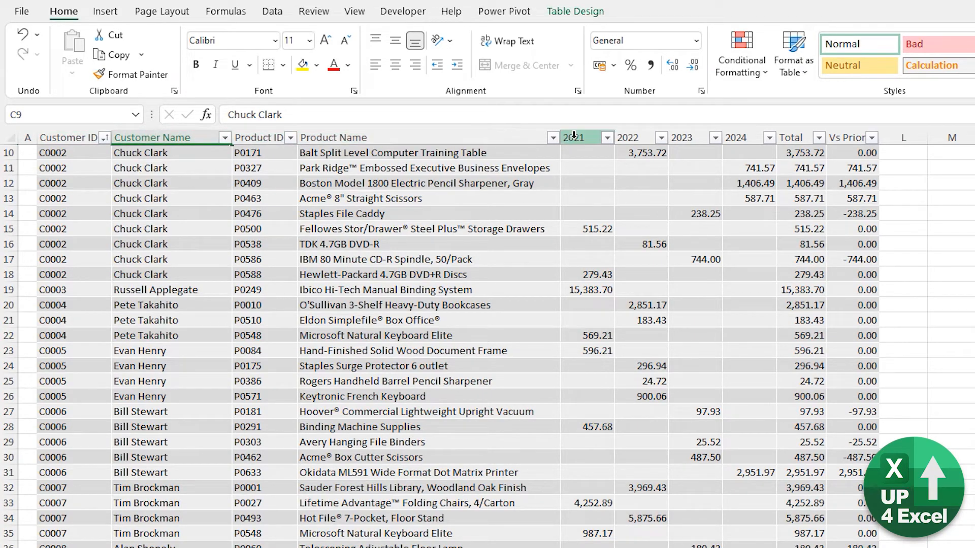
left_click(418, 132)
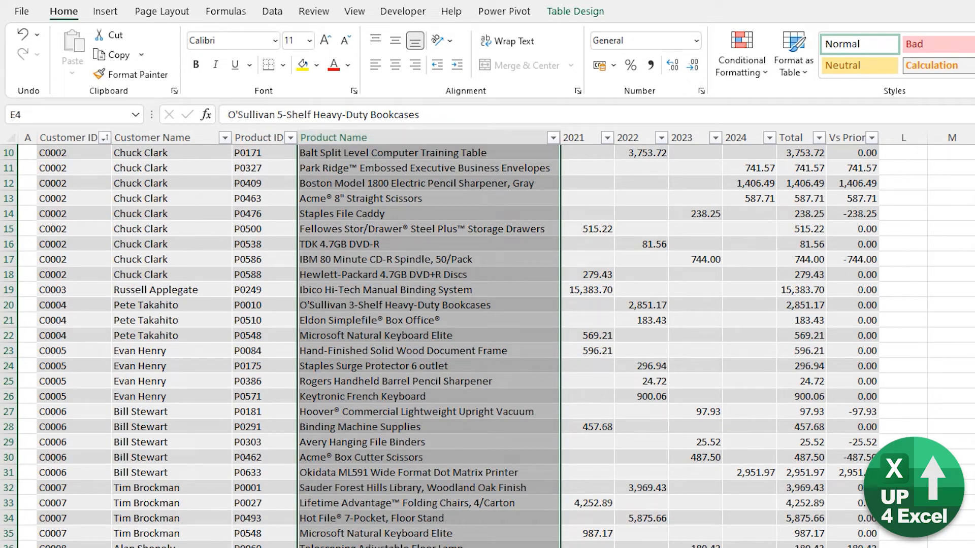
scroll(457, 340, "up", 3)
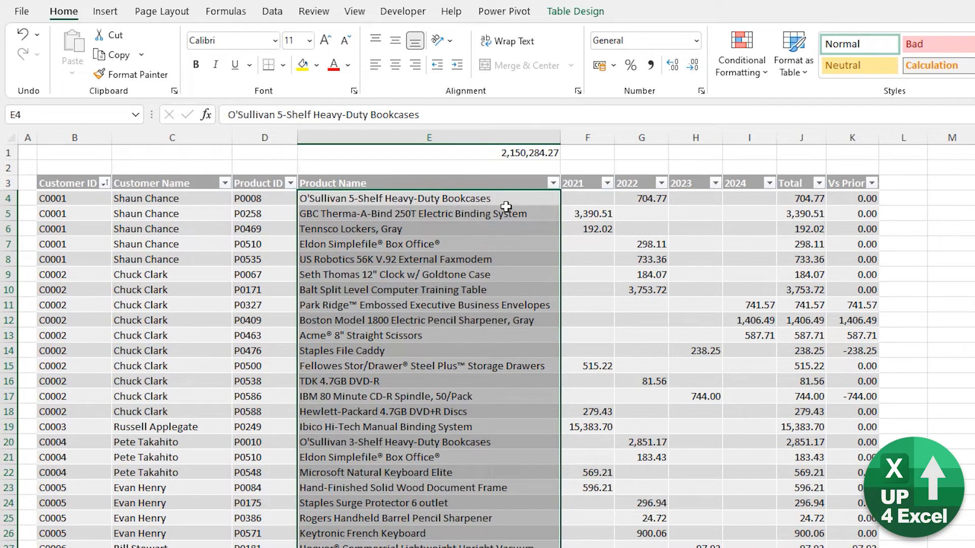
Compare selecting the whole worksheet column F with selecting only the Orders table's 2021 data
left_click(583, 131)
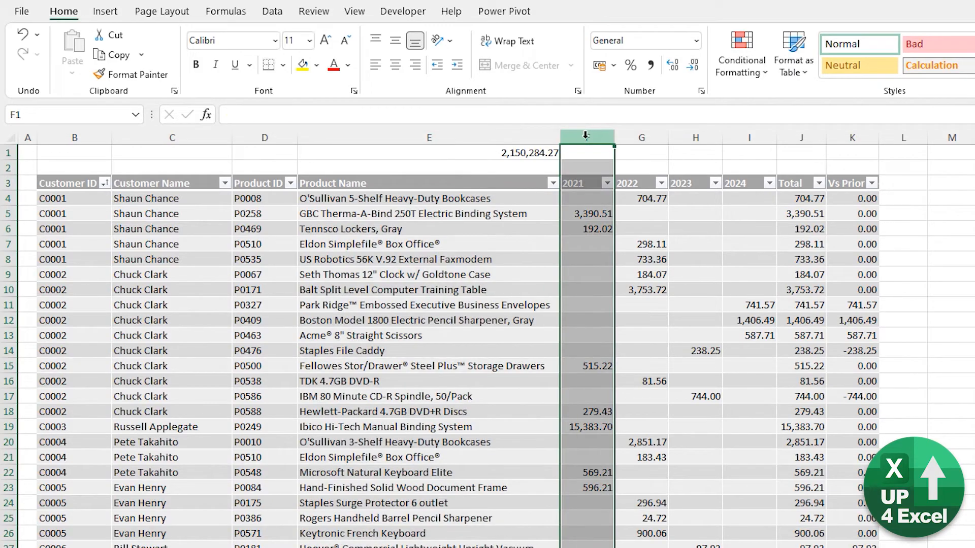
left_click(589, 207)
scroll(589, 209, "down", 3)
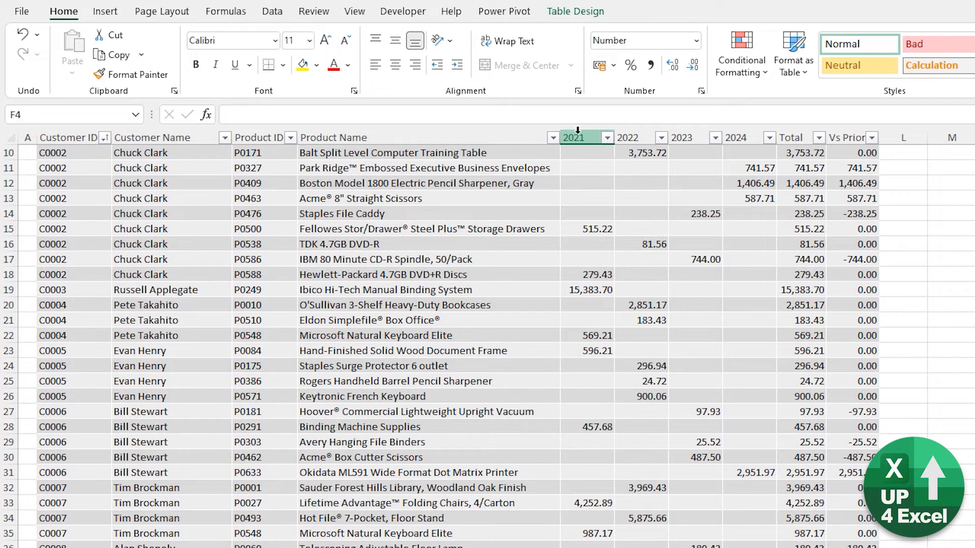
left_click(578, 130)
scroll(597, 193, "up", 3)
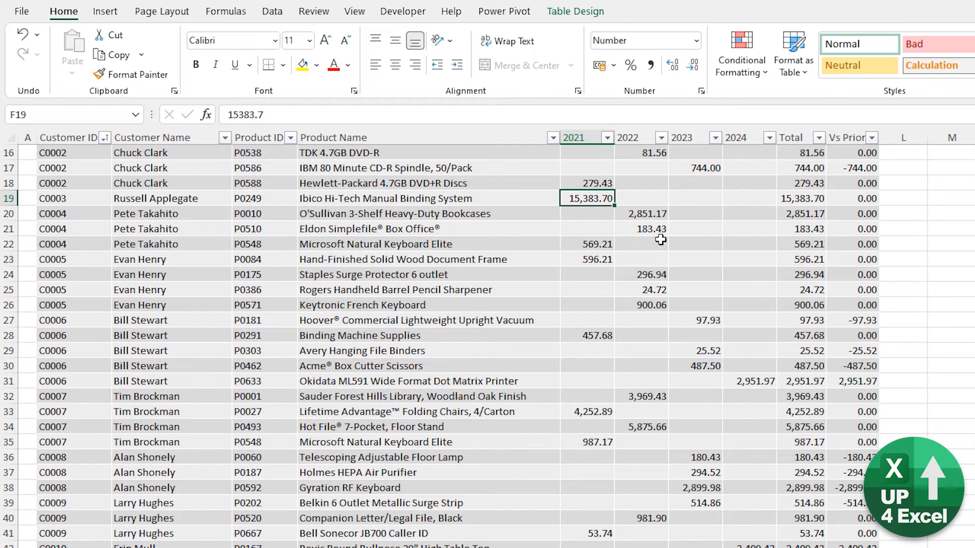
Jump from row 41 of the Product Name column to the last row of the Orders table
scroll(510, 311, "down", 4)
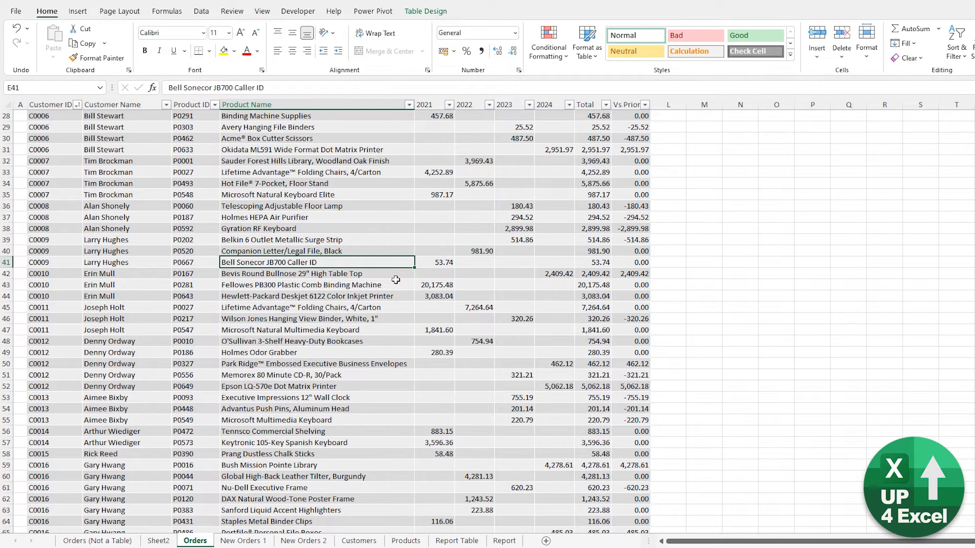
key("ctrl+Down")
scroll(396, 279, "down", 4)
scroll(439, 299, "up", 16)
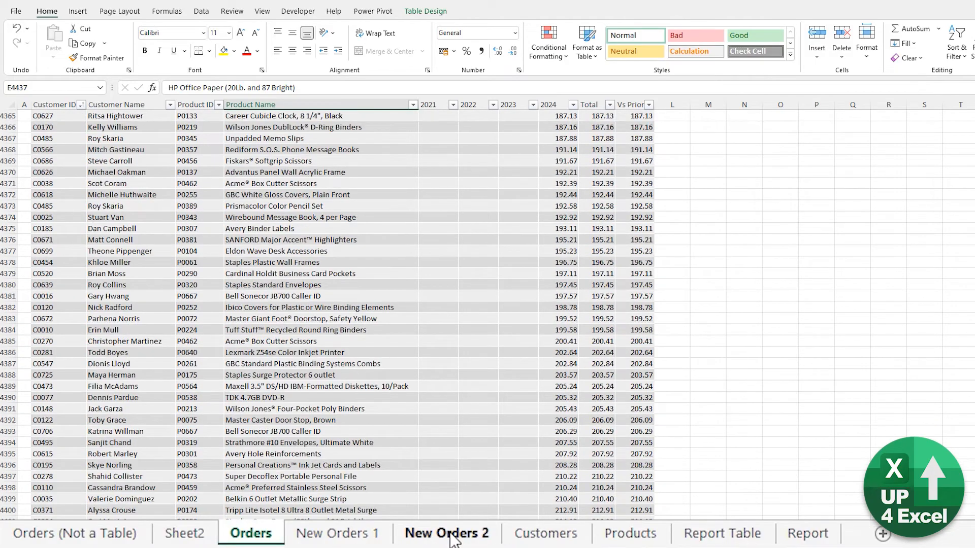
Copy all order rows on the New Orders 2 sheet, starting from B4
left_click(454, 537)
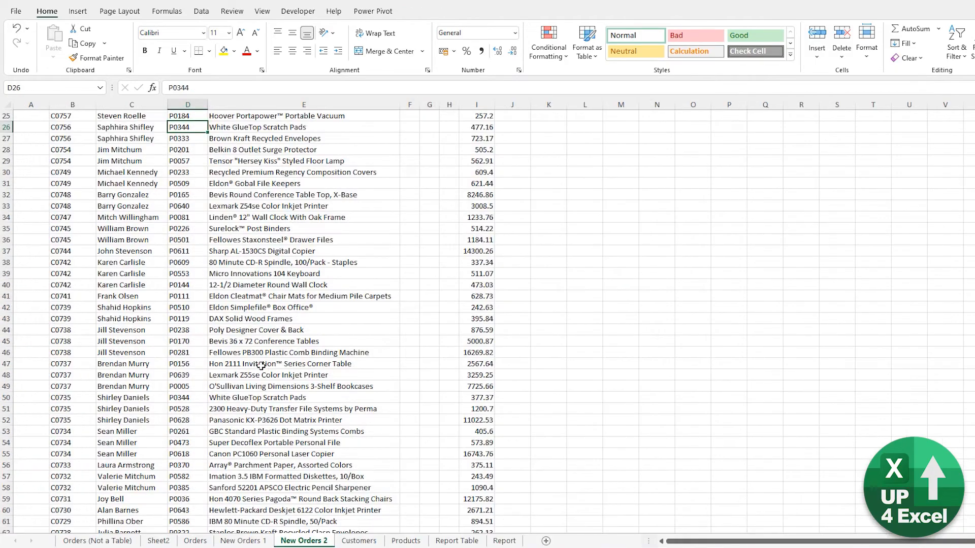
scroll(152, 300, "up", 4)
key("ctrl+c")
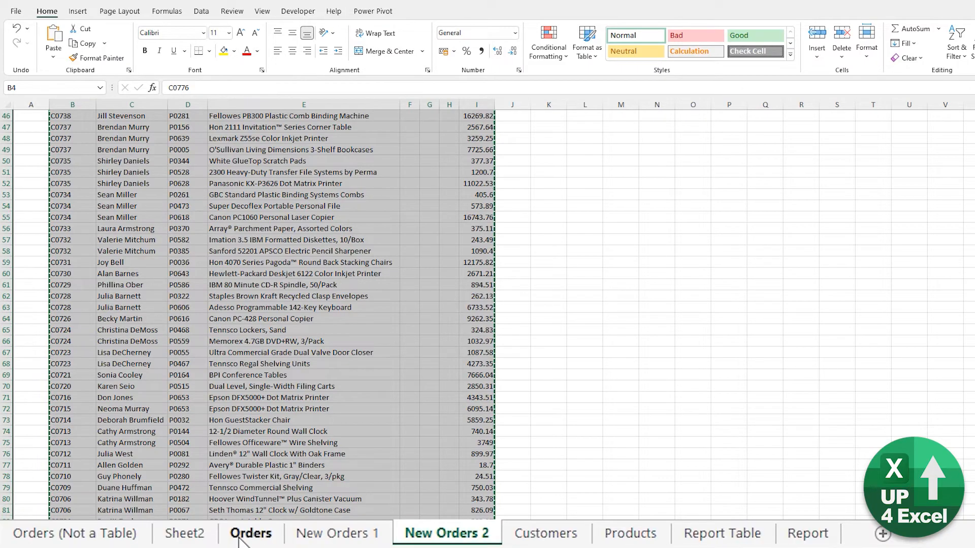
Paste the copied orders directly below the last row of the Orders table at B4438 and look through the added rows
left_click(194, 541)
key("ctrl+Down")
key("Down")
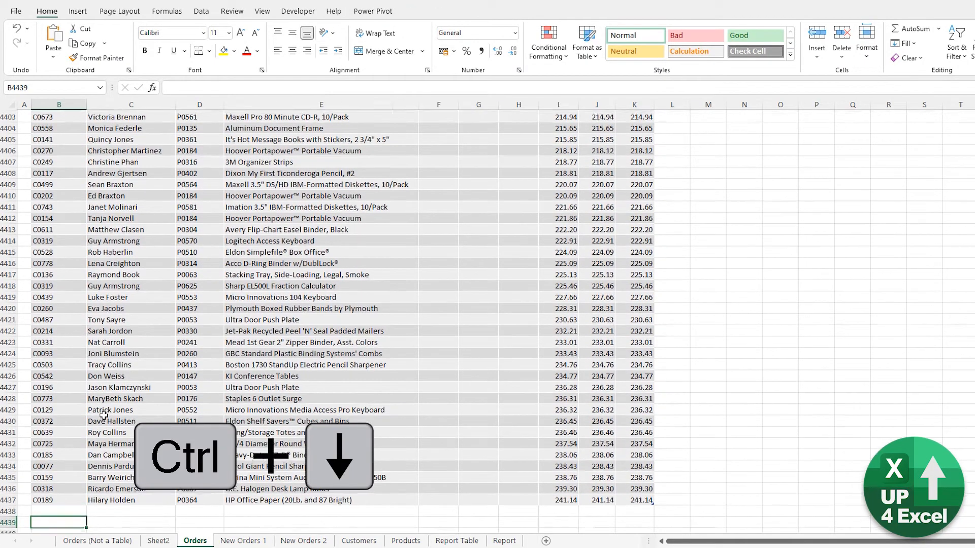
key("ctrl+v")
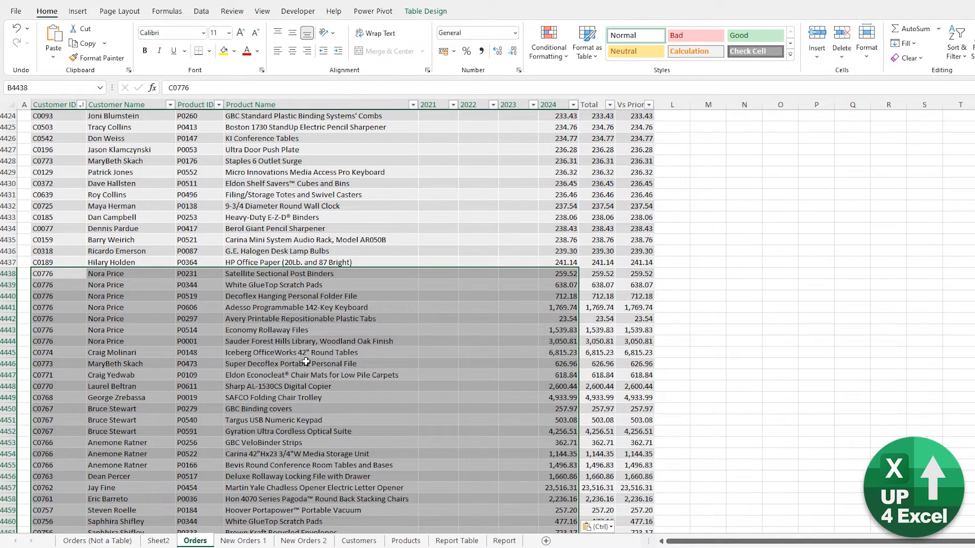
scroll(329, 376, "down", 9)
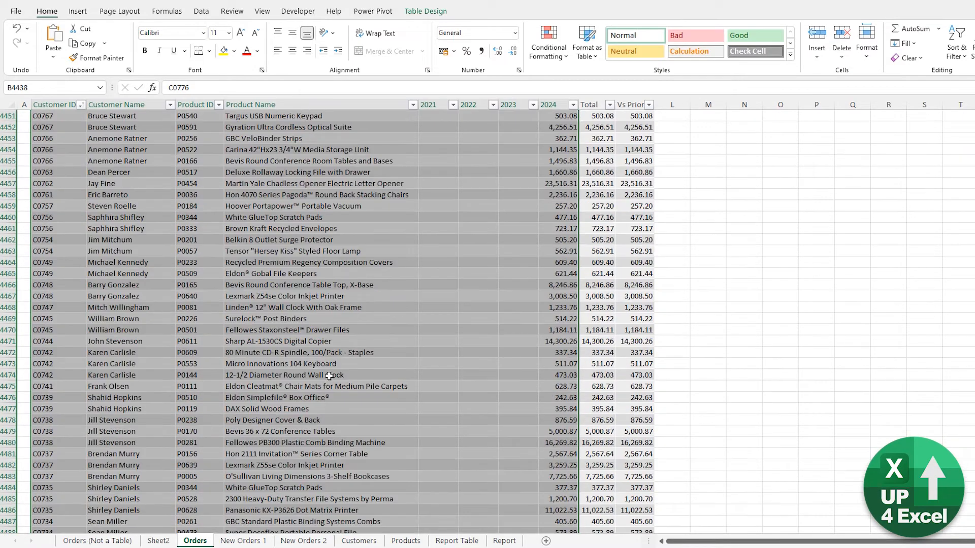
scroll(330, 376, "down", 12)
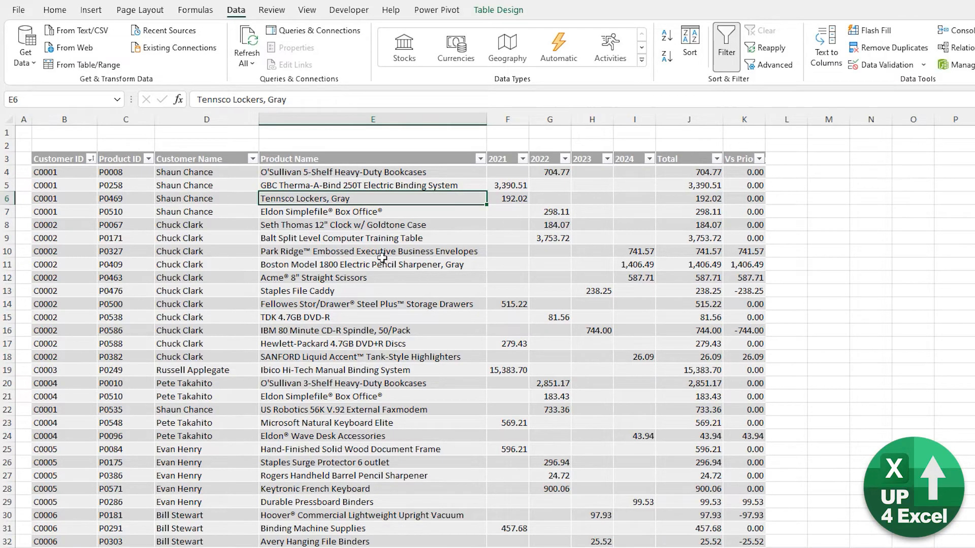
Begin a SUMIFS formula in E1 above the orders table with tblOrders[2023] as the sum range
key("ctrl+Up")
key("ctrl+Up")
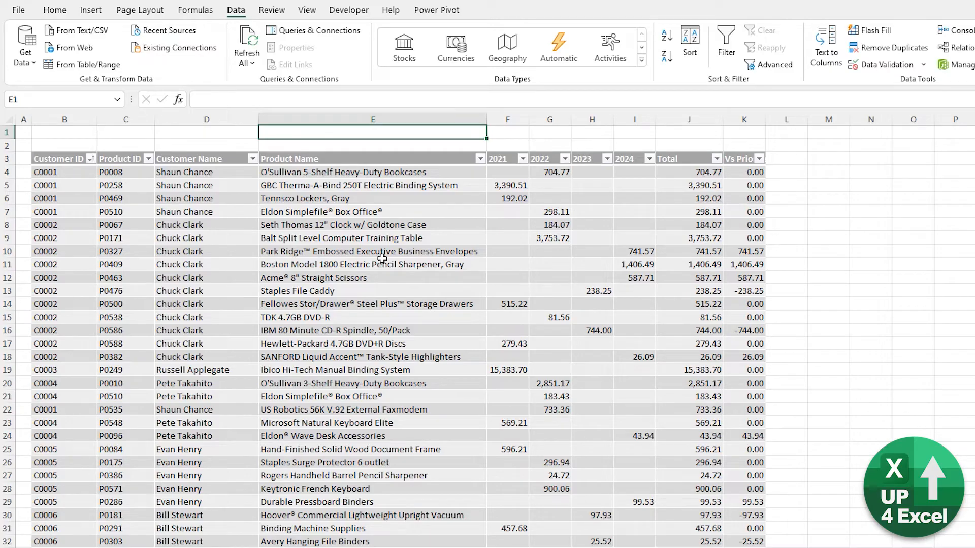
type("=sumif")
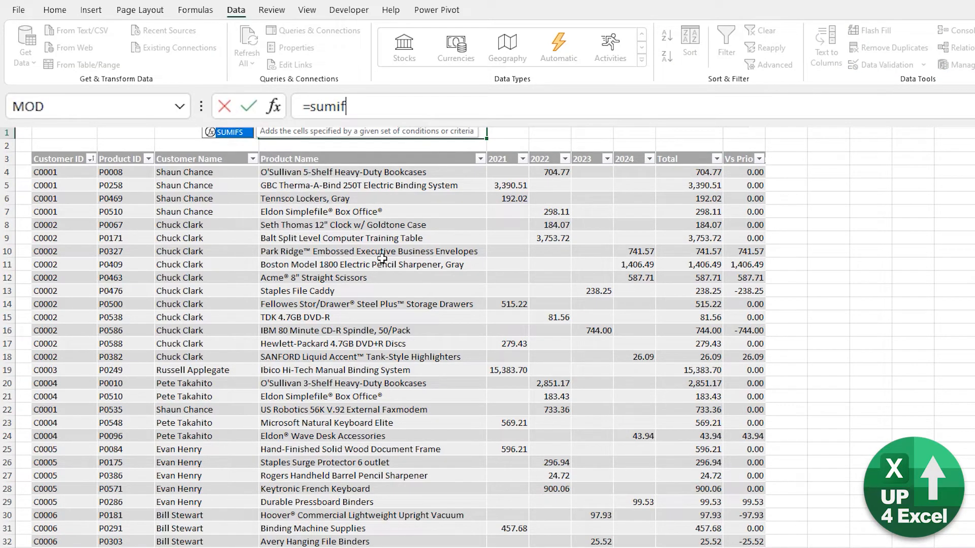
key("Tab")
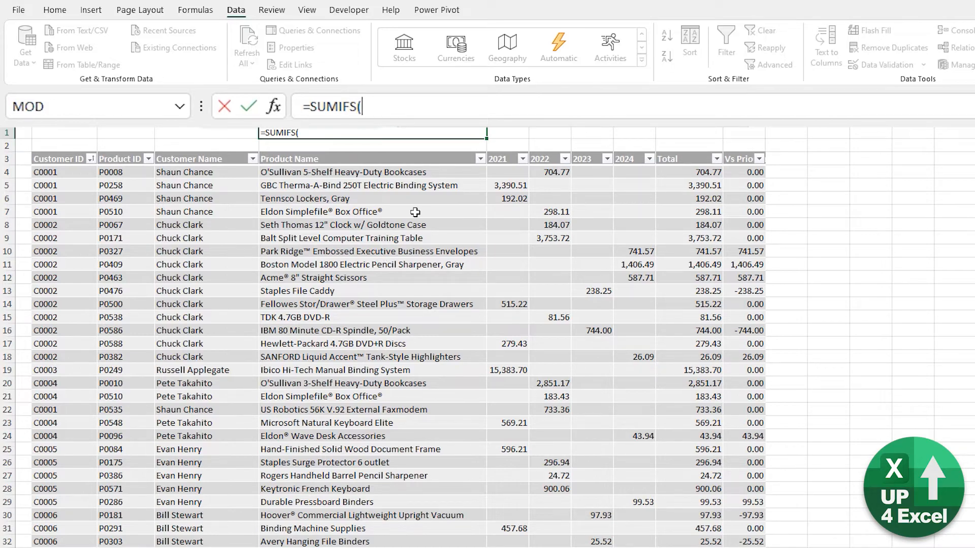
left_click_drag(595, 182, 605, 410)
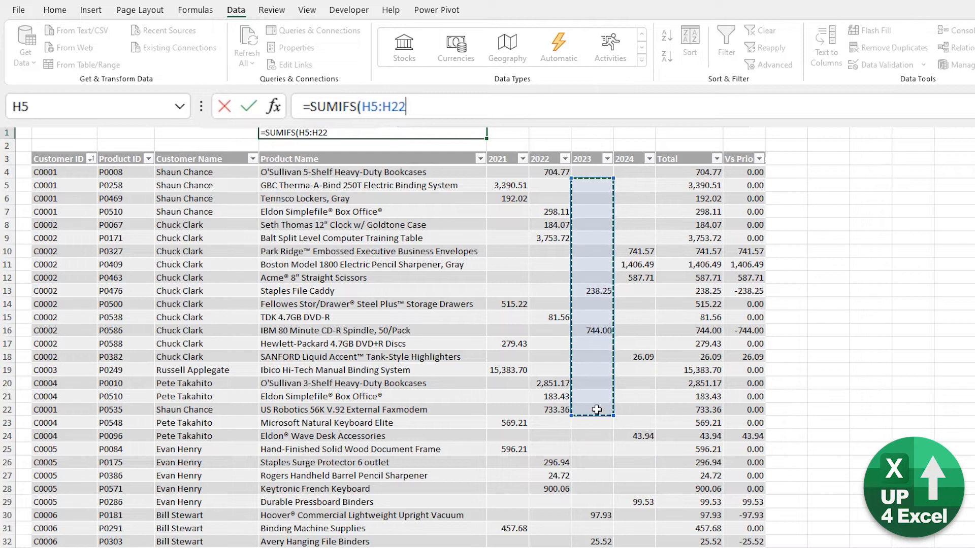
left_click(590, 153)
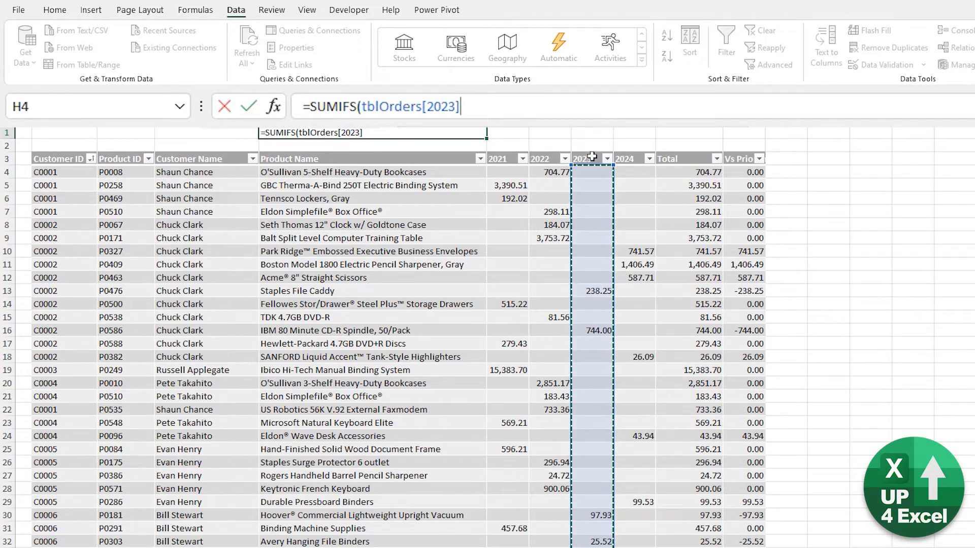
Complete the SUMIFS formula with tblOrders[Customer Name] as the criteria range and one customer's full name as the criterion
type(",")
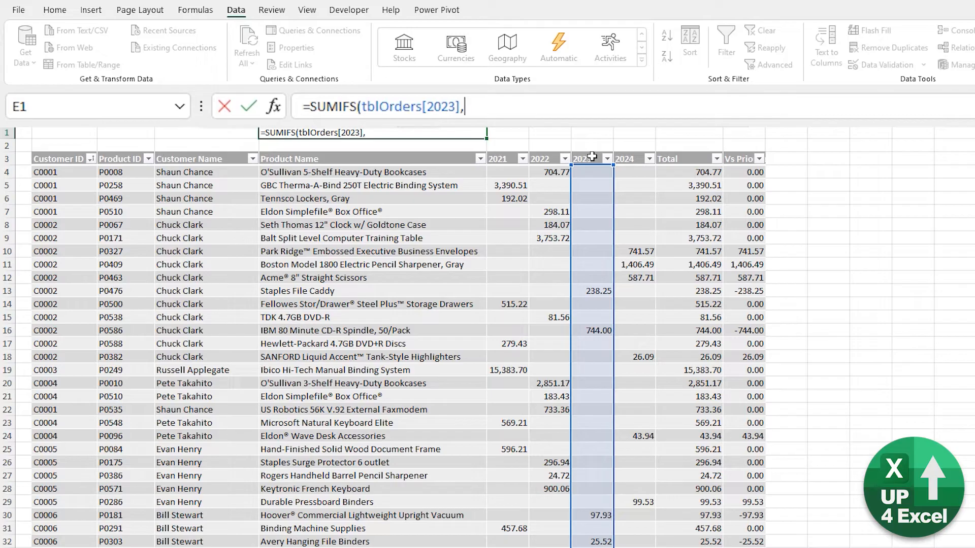
left_click(174, 151)
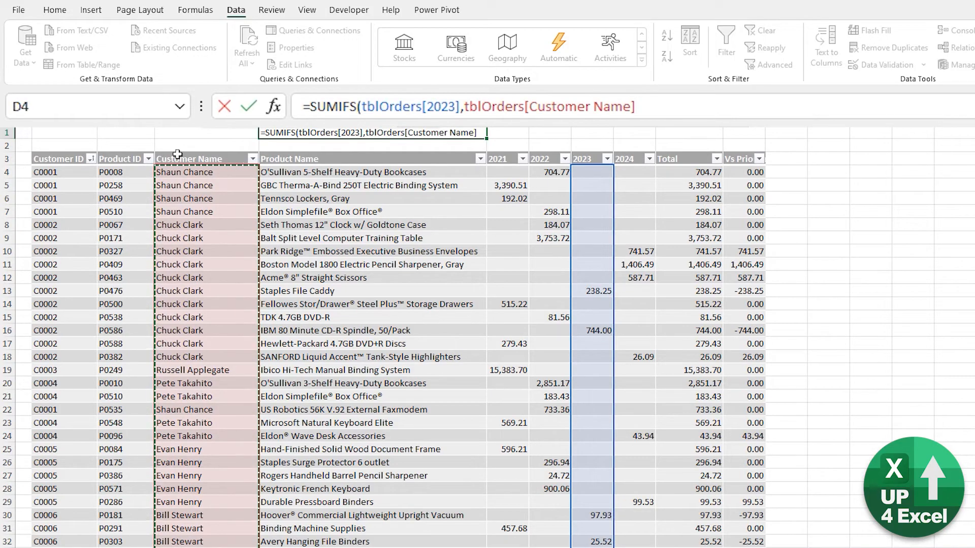
type(",")
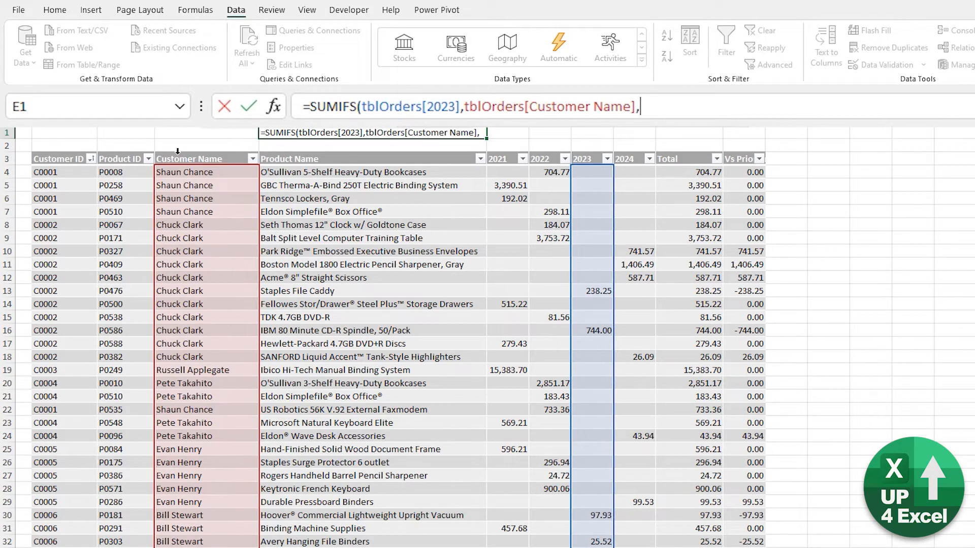
type("\"Chuck Clark\")")
key("Return")
key("Up")
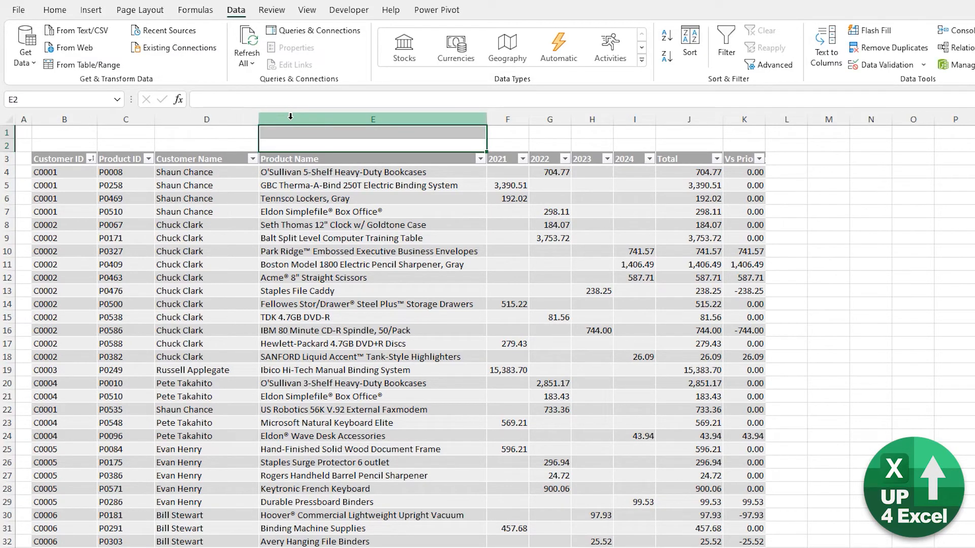
Insert a new column before Product Name in the orders table
left_click(290, 117)
right_click(291, 117)
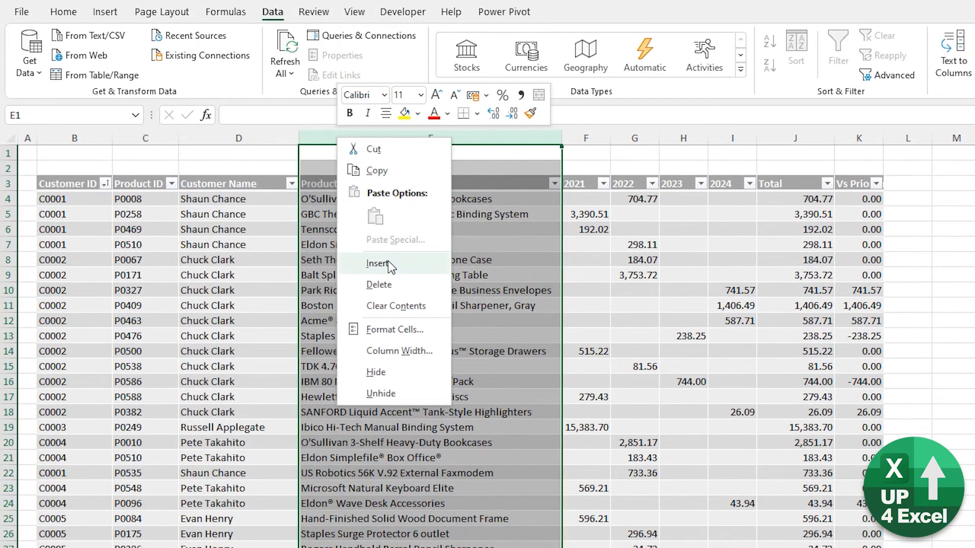
left_click(388, 264)
Rename the header of the new column Customer Segment
left_click(324, 184)
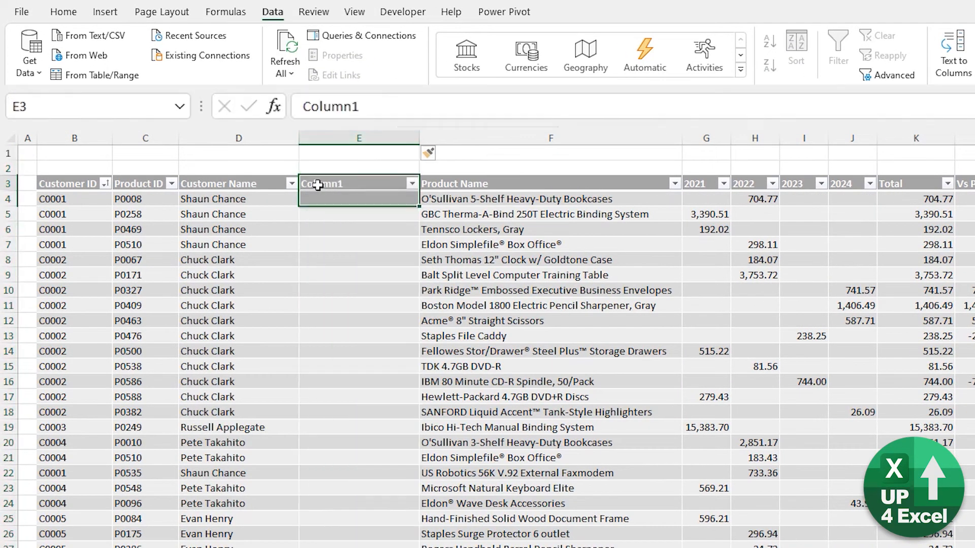
type("Custom")
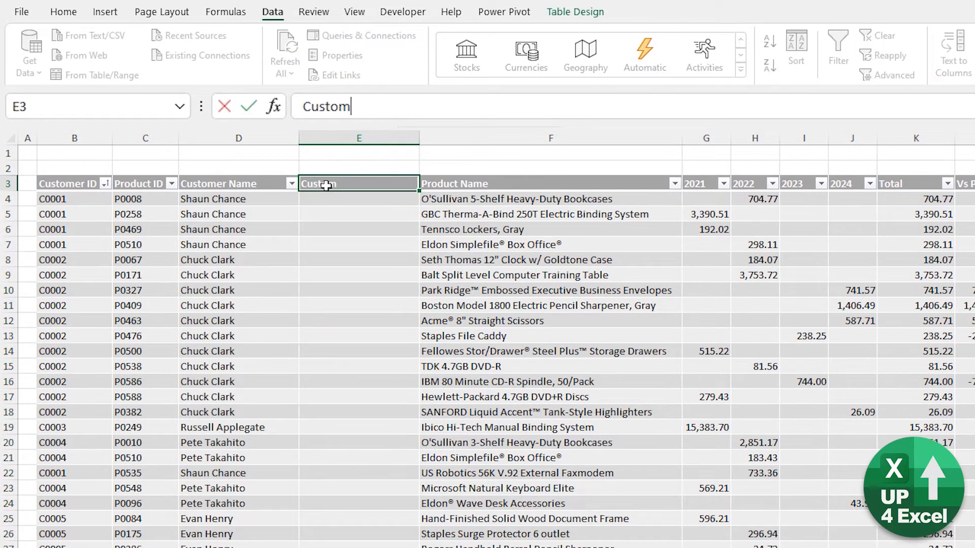
type("er Segment#")
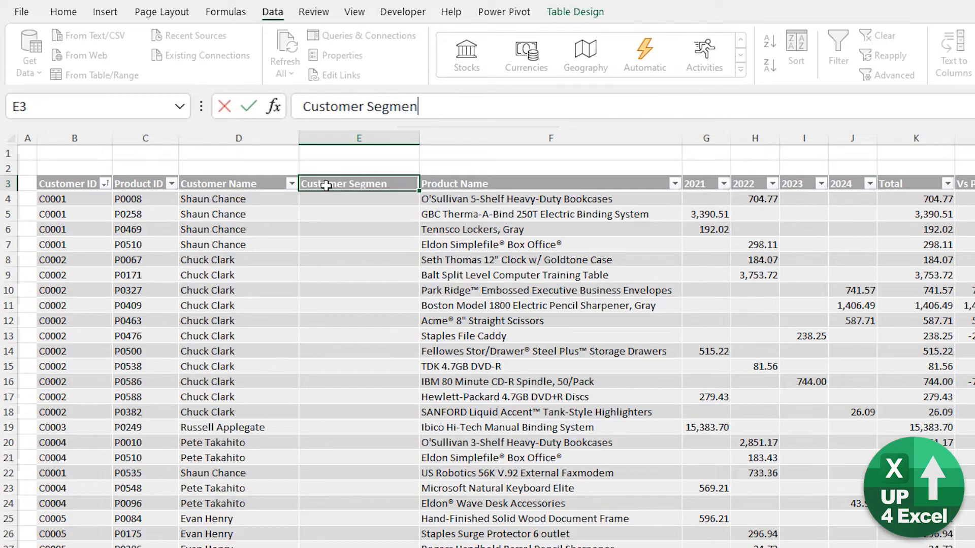
key("Return")
left_click(326, 186)
key("F2")
key("BackSpace")
key("Return")
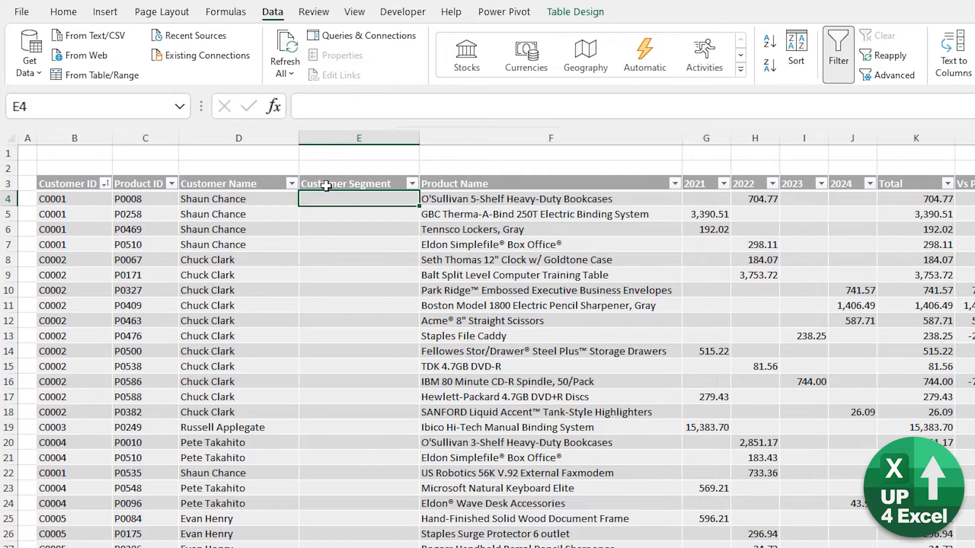
Fill the Customer Segment column with =XLOOKUP([@[Customer ID]],tblCustomers[Customer ID],tblCustomers[Customer Segment]), starting in E4
type("=xl")
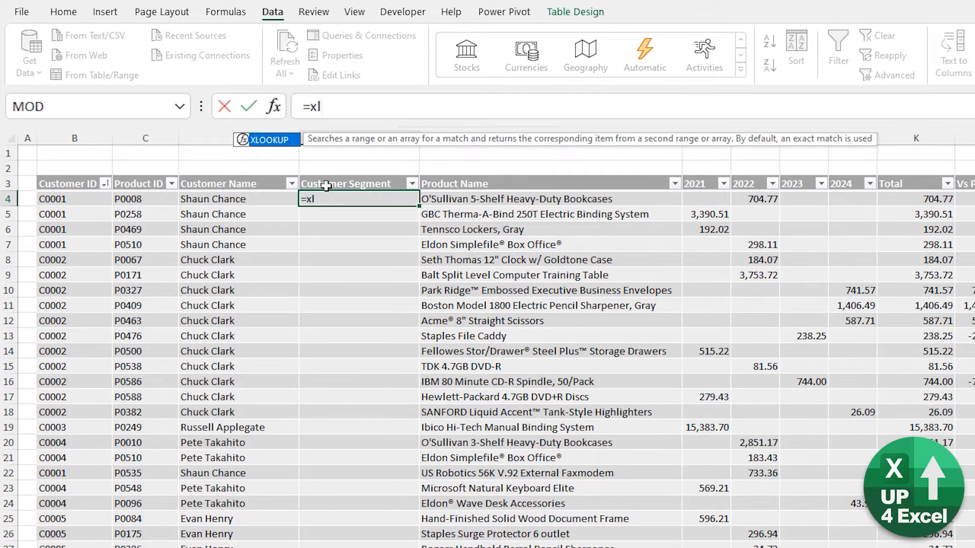
key("Tab")
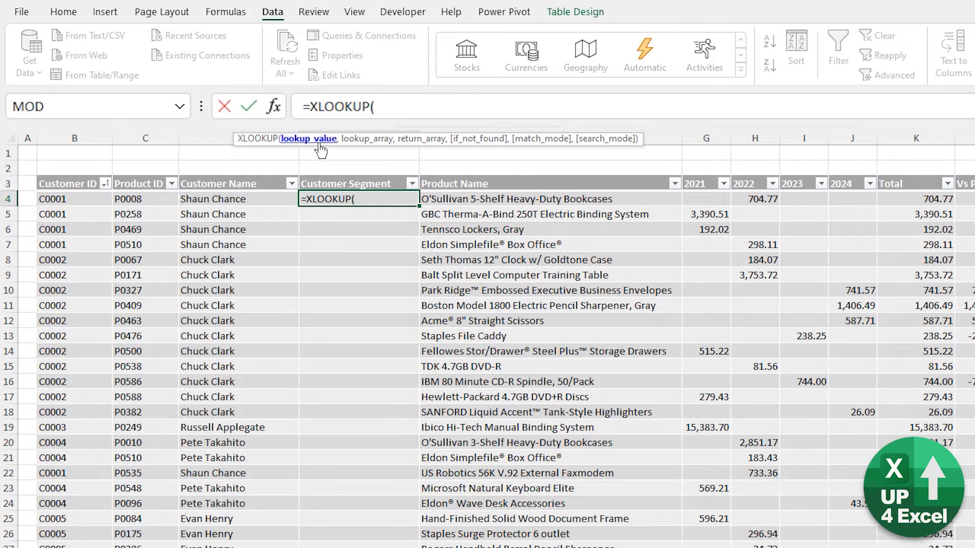
left_click(79, 198)
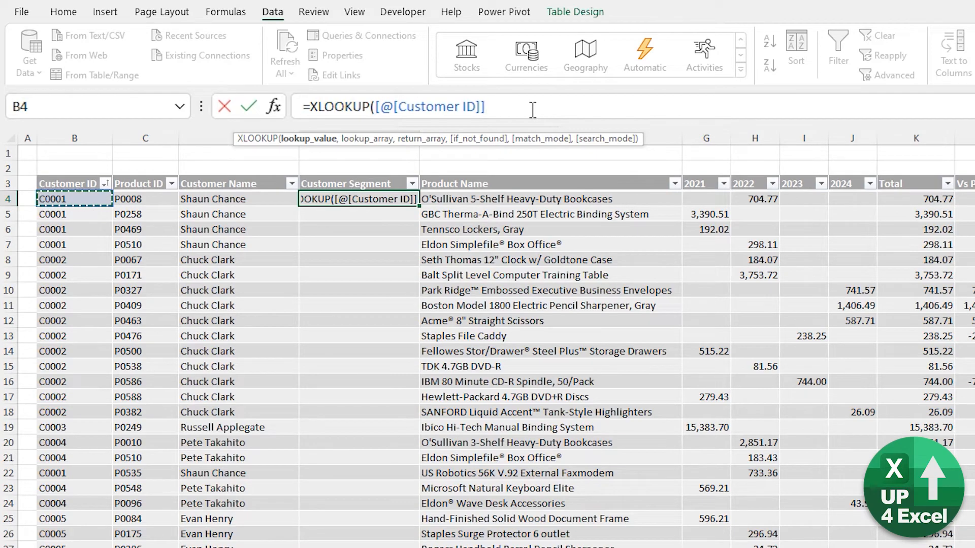
type(",")
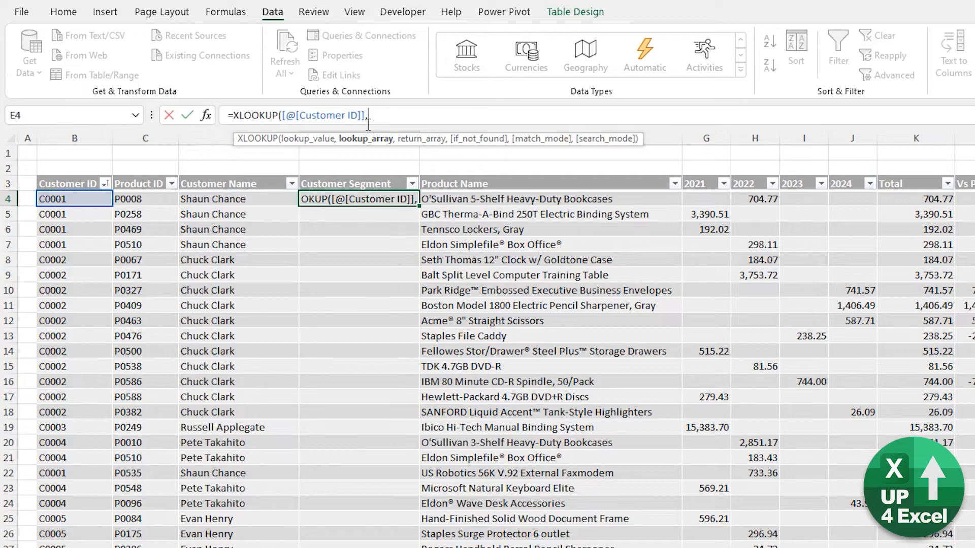
left_click(546, 533)
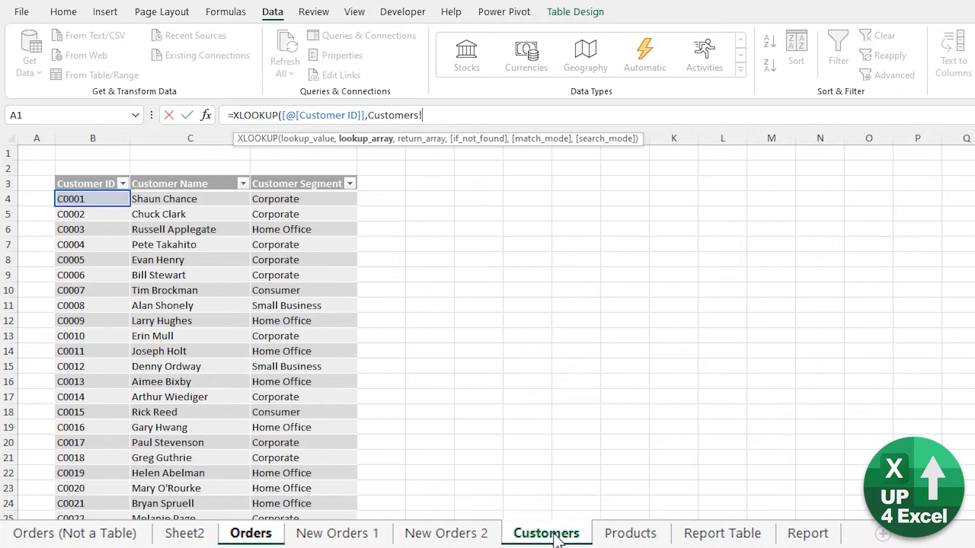
left_click(83, 176)
type(",")
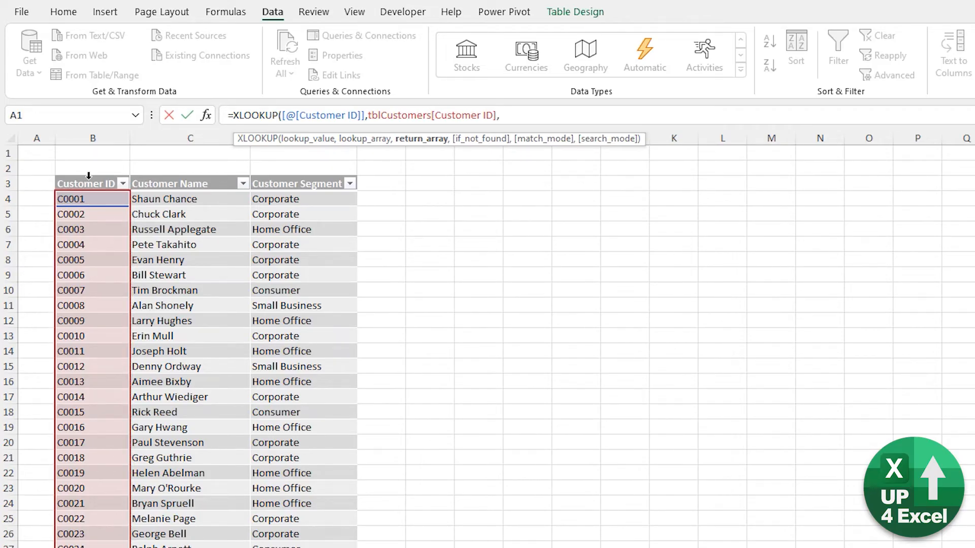
left_click(318, 175)
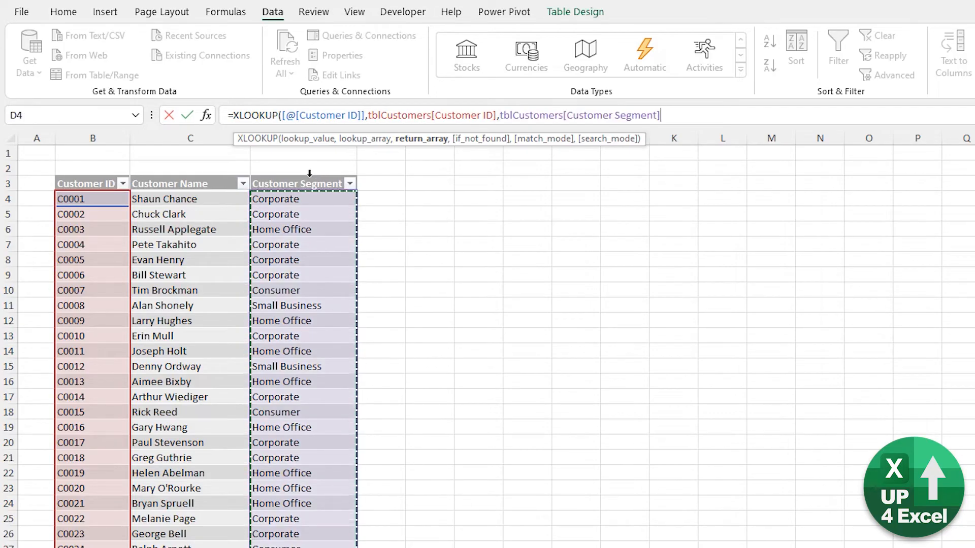
type(")")
key("Return")
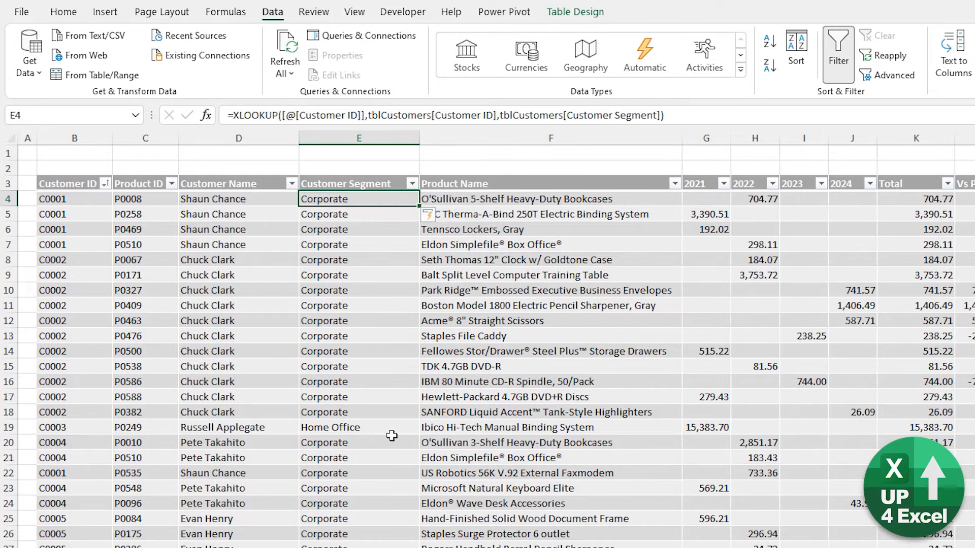
Insert a new column before 2021 in the orders table and rename its header Product Category
left_click(704, 176)
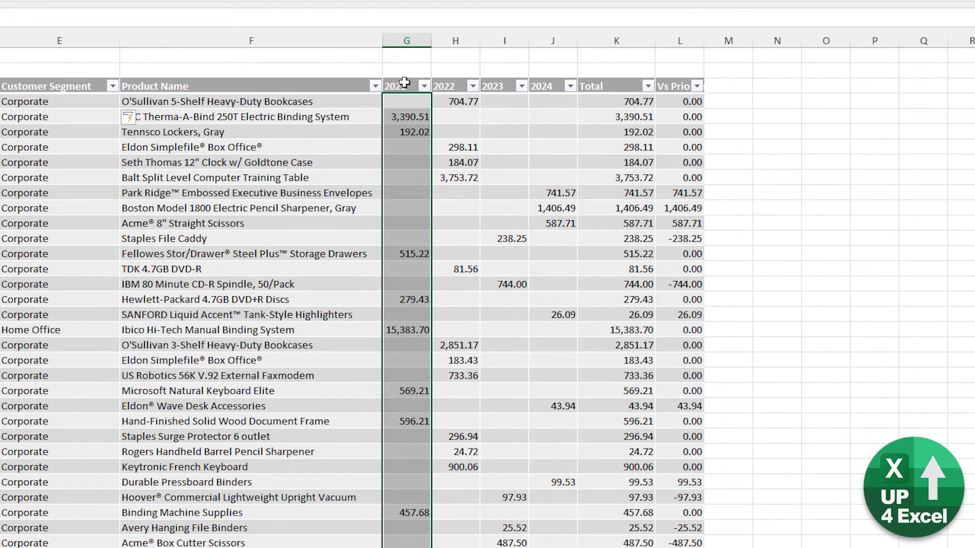
right_click(409, 108)
mouse_move(506, 283)
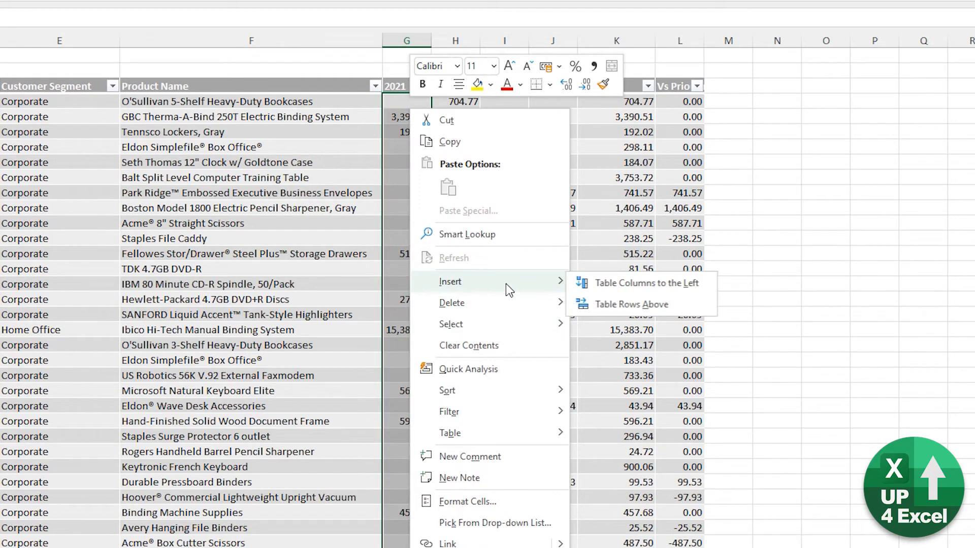
left_click(484, 236)
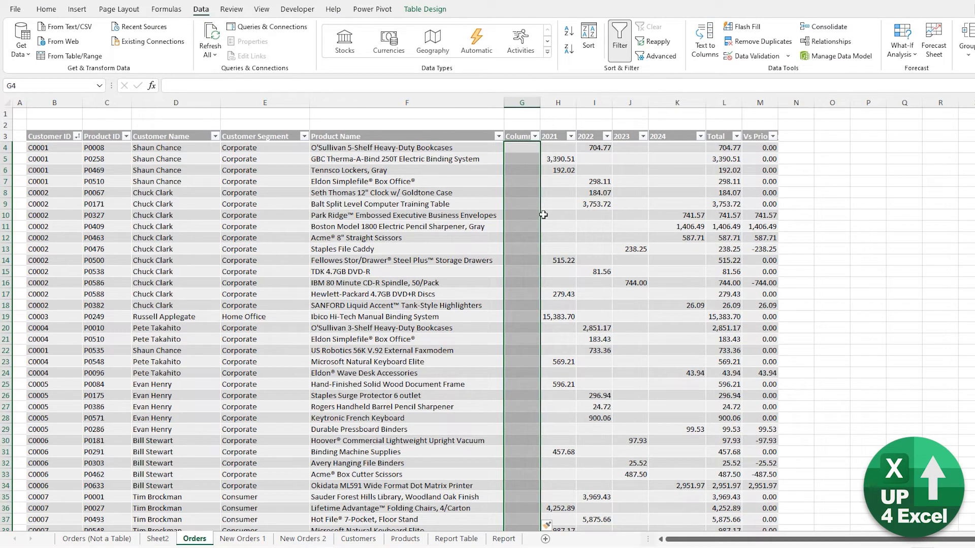
left_click(515, 136)
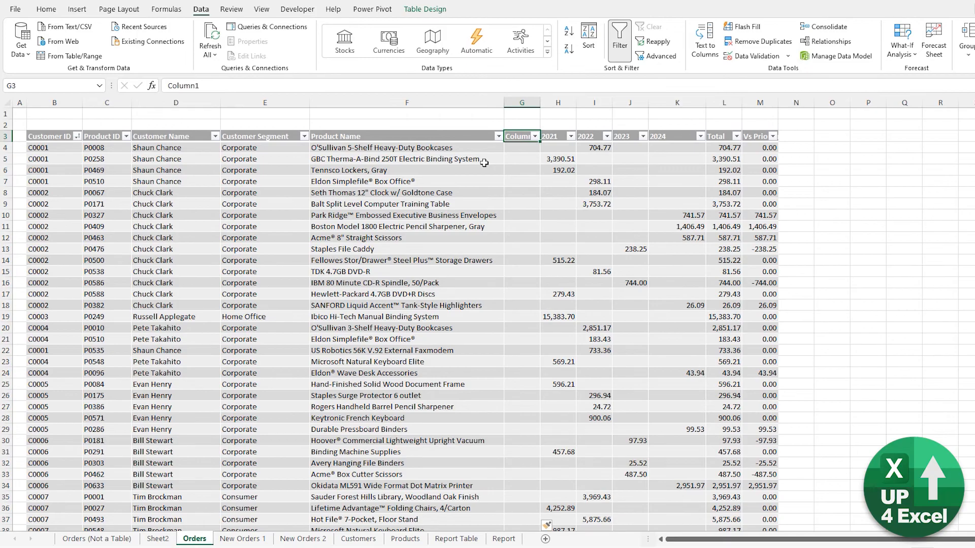
type("Product Category")
key("Return")
Fill the Product Category column with =XLOOKUP([@[Product ID]],tblProducts[Product ID],tblProducts[Product Category])
type("=XLOOKUP(")
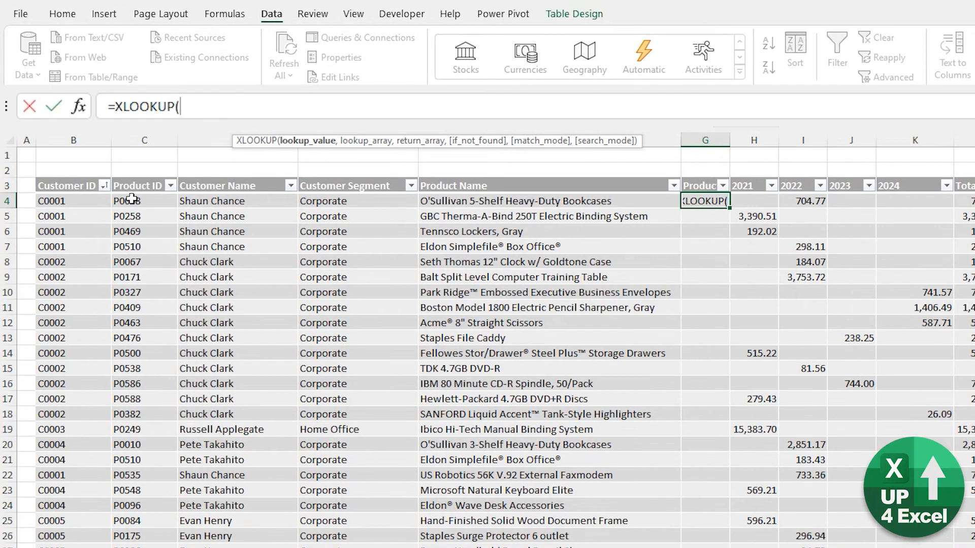
left_click(131, 201)
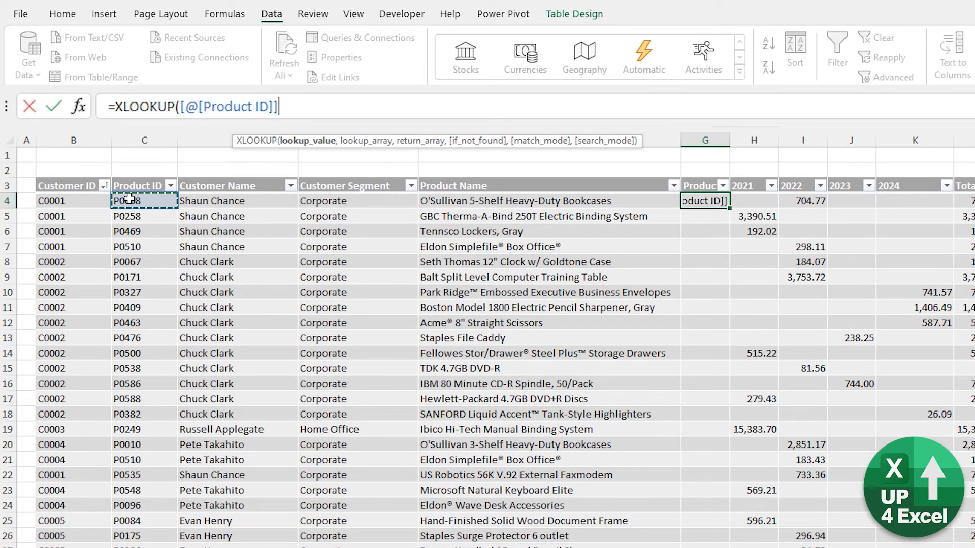
type(",")
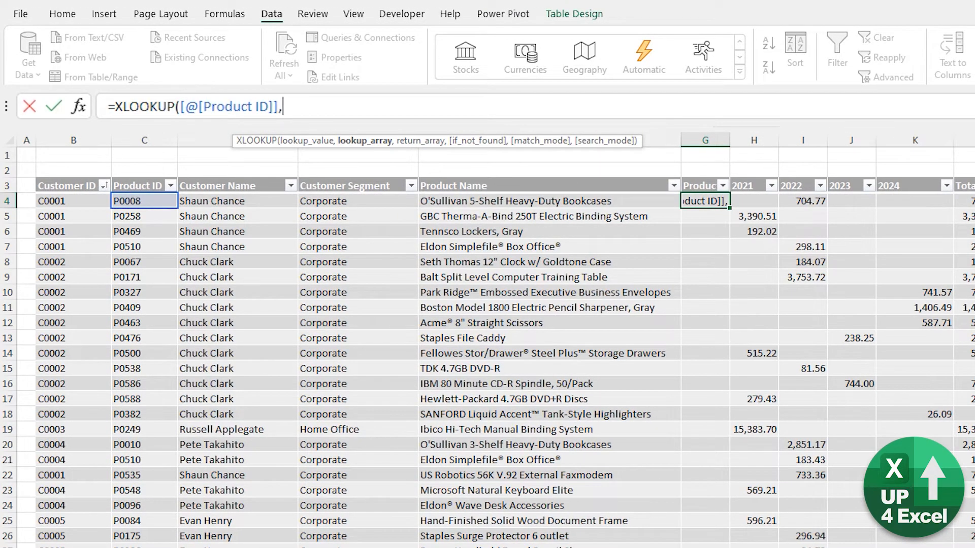
left_click(347, 537)
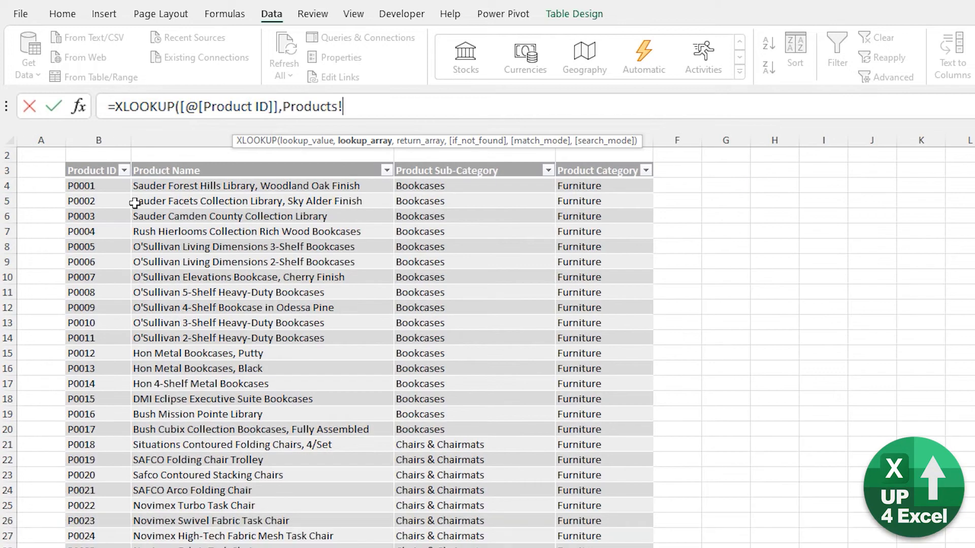
left_click(87, 166)
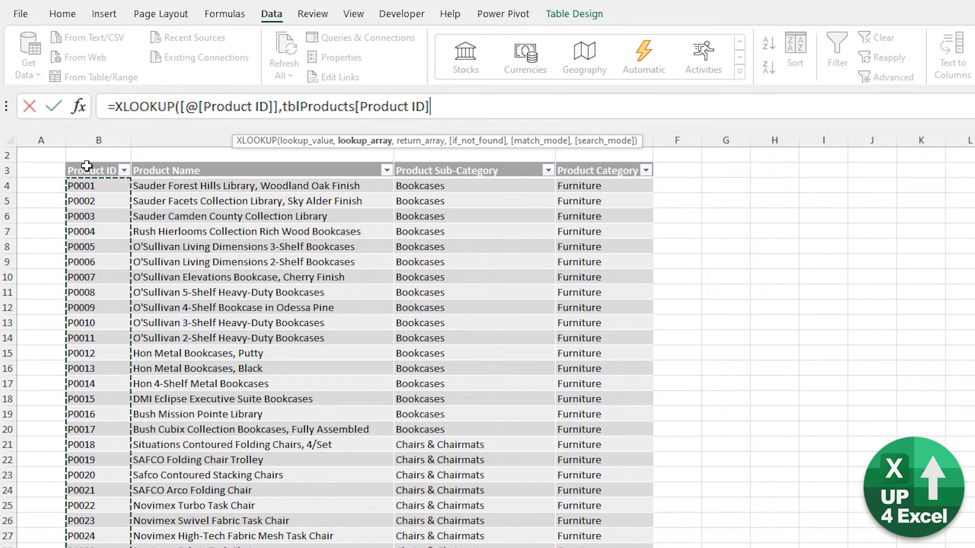
type(",")
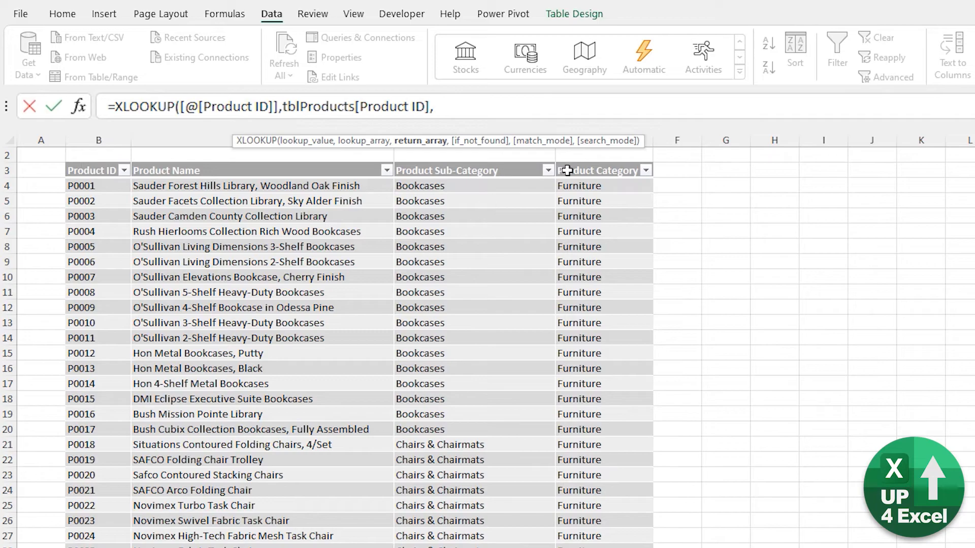
left_click(590, 162)
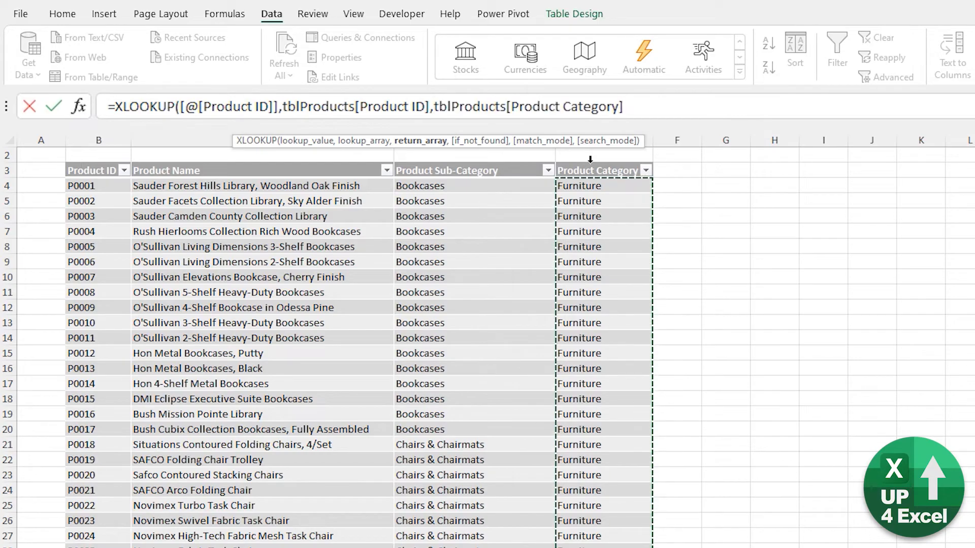
type(")")
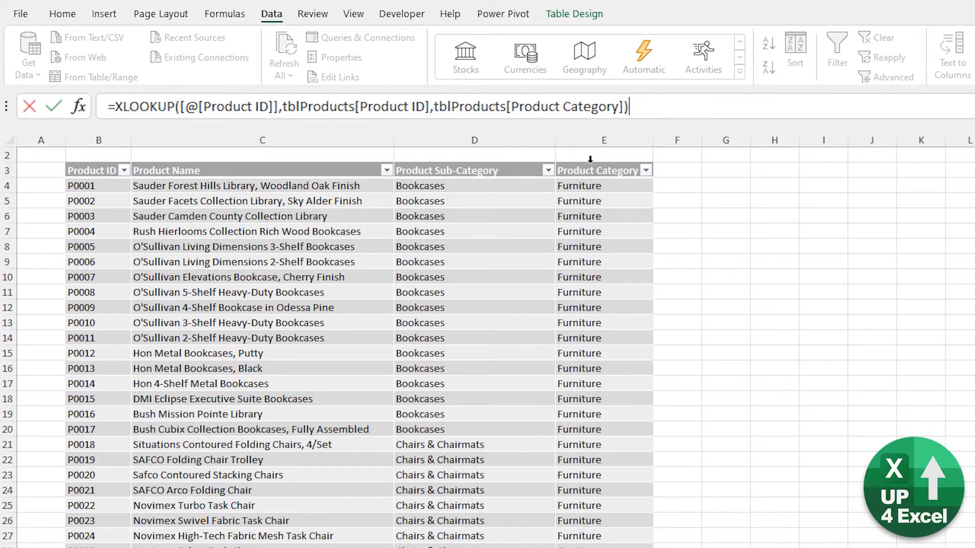
key("Return")
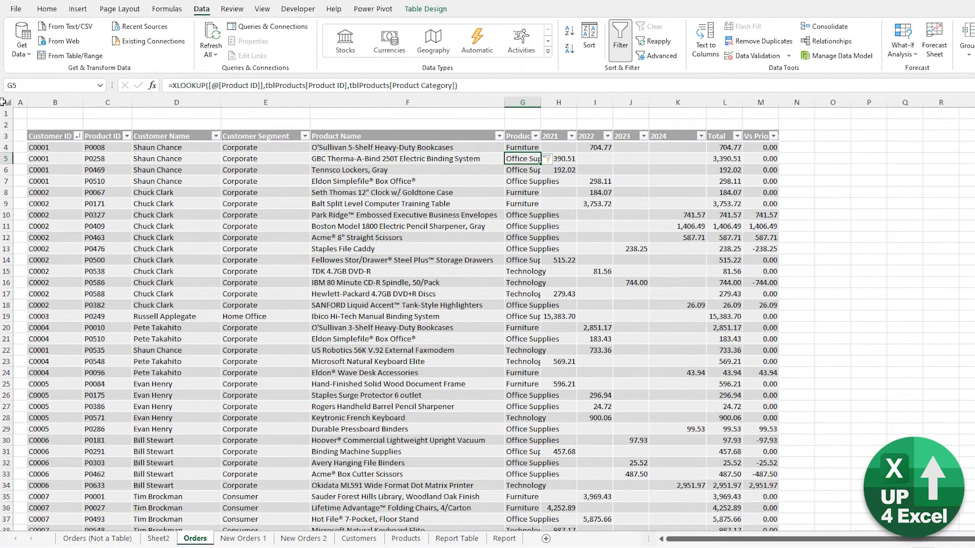
AutoFit the widths of all columns on the Orders sheet and select a Customer Segment cell to check its formula
left_click(7, 103)
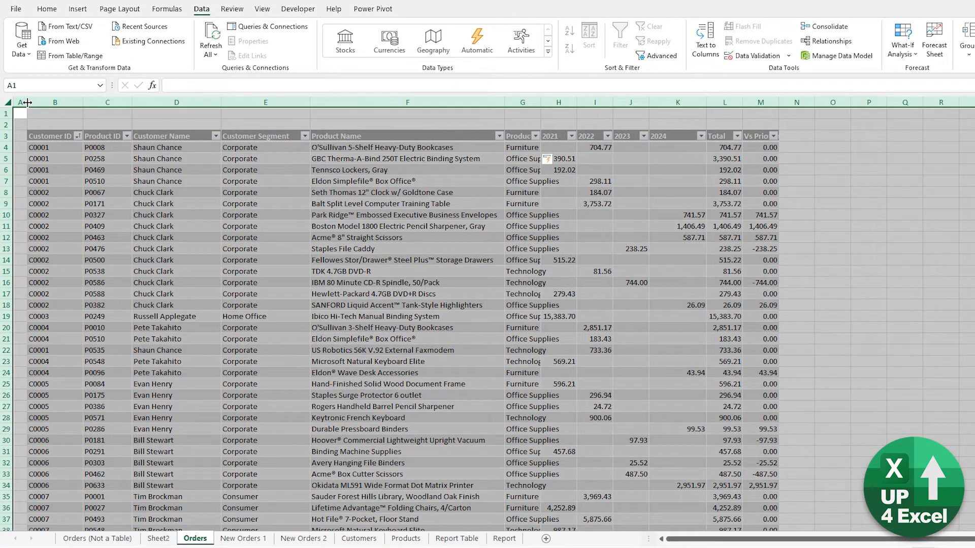
double_click(27, 102)
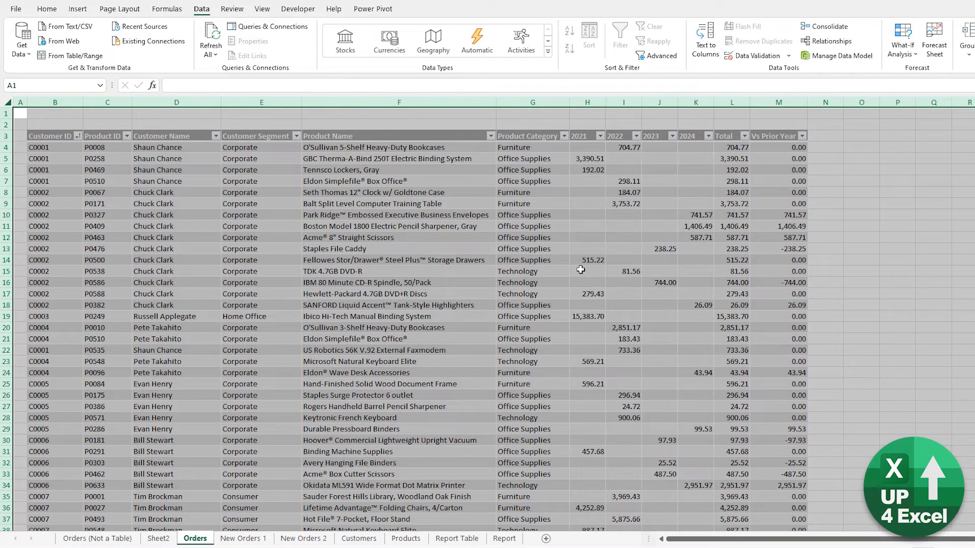
left_click(248, 283)
left_click(274, 239)
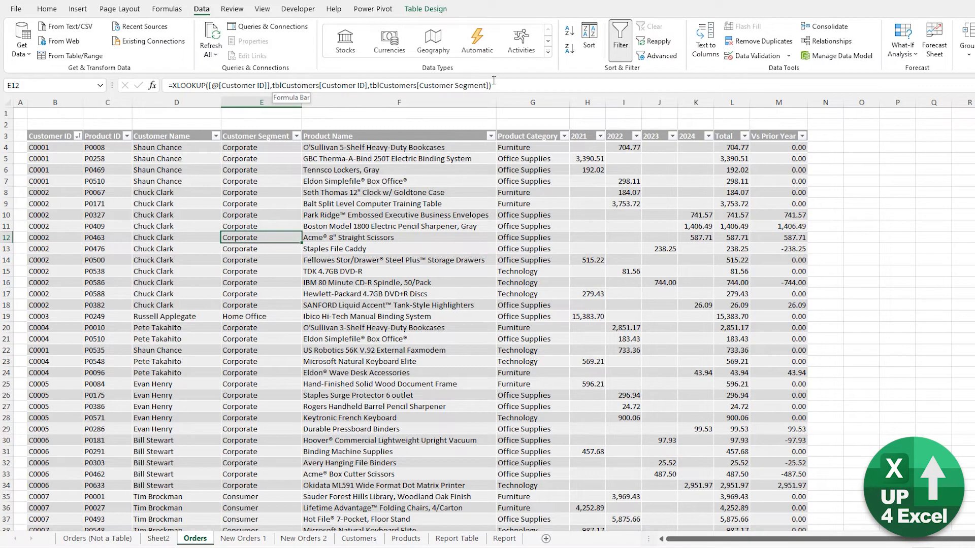
Sort the orders table by Customer Segment from A to Z
left_click(251, 129)
left_click(336, 130, "ctrl")
left_click(244, 136)
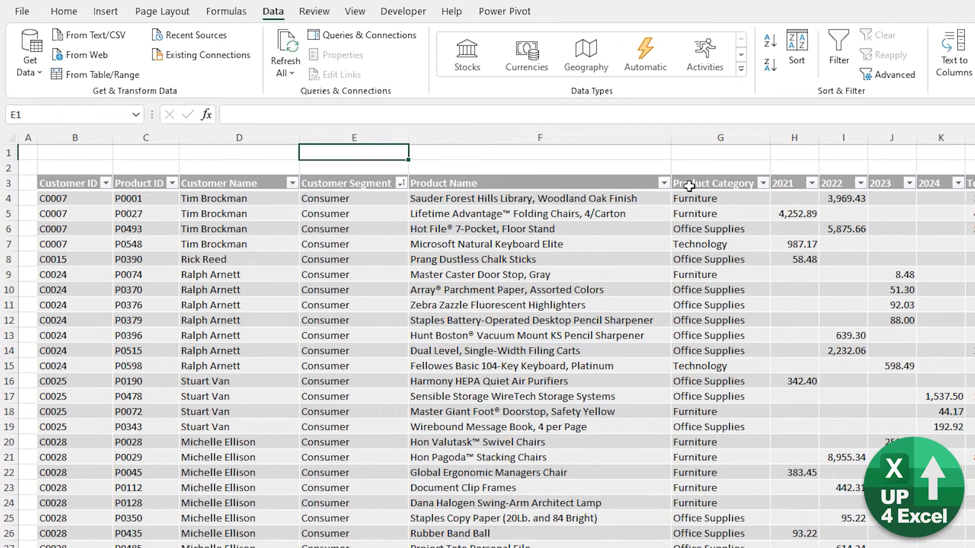
Filter the Product Category column of the orders table to show only Furniture
left_click(762, 183)
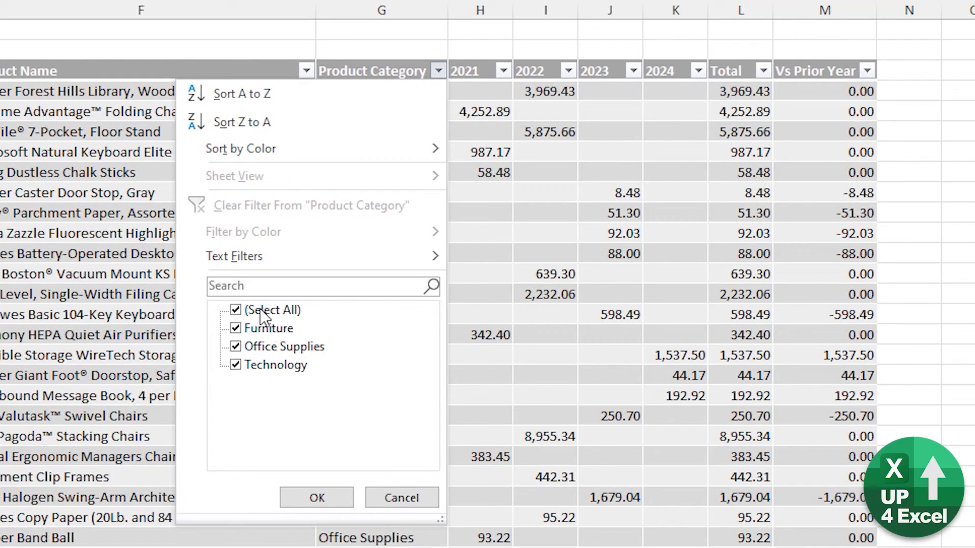
left_click(260, 310)
left_click(259, 328)
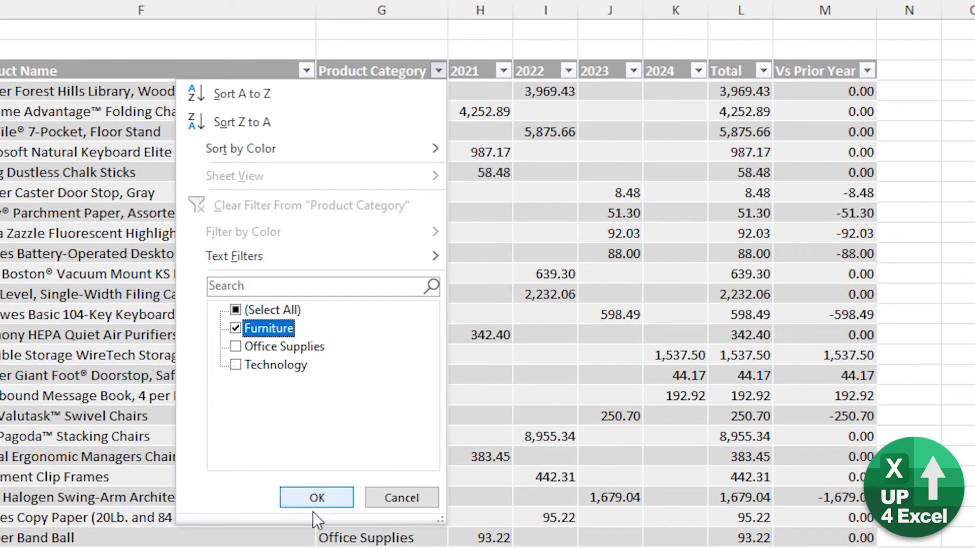
left_click(316, 498)
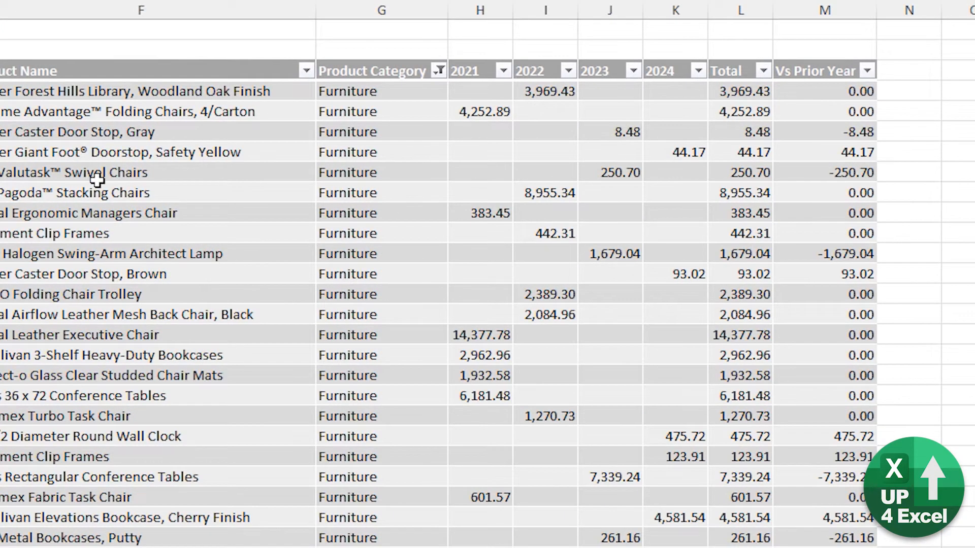
Remove the Product Category filter by selecting all categories again
left_click(439, 74)
left_click(256, 310)
left_click(320, 498)
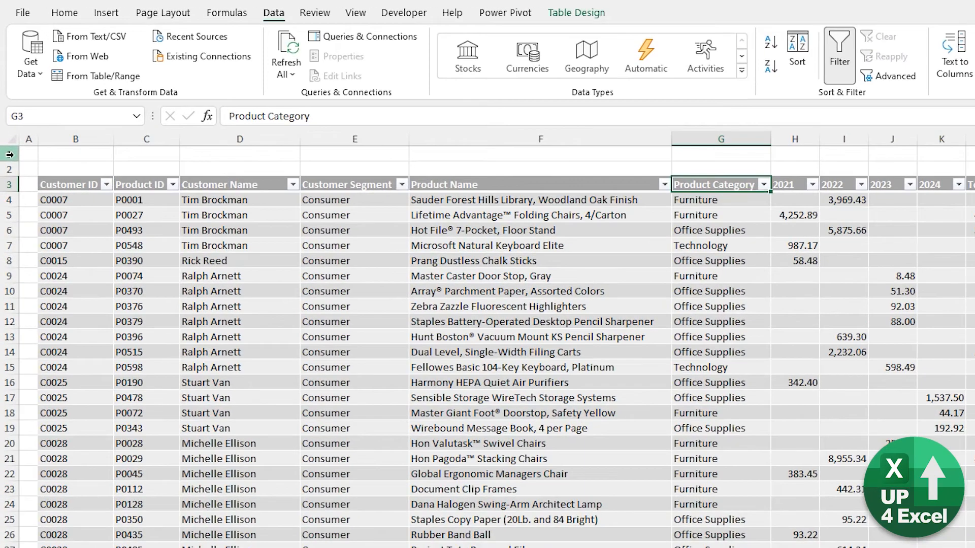
Insert seven blank sheet rows above the orders table
left_click_drag(9, 155, 7, 245)
right_click(8, 245)
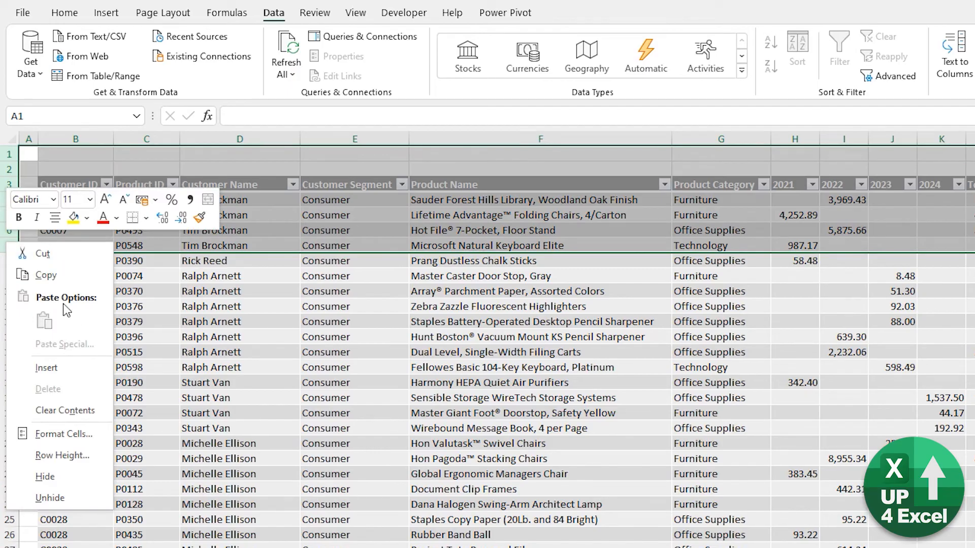
left_click(46, 368)
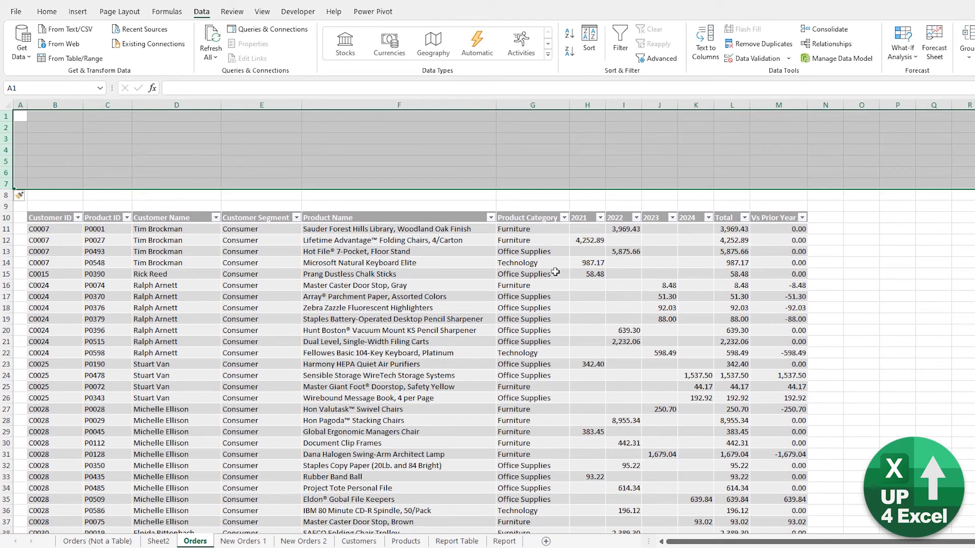
Insert slicers for Customer Segment and Product Category on the orders table and place them side by side above the data
left_click(357, 244)
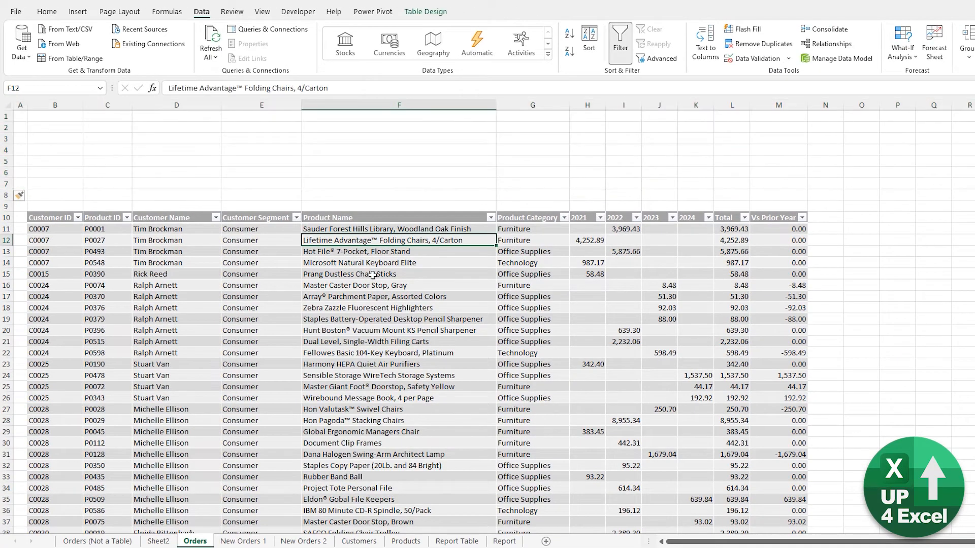
left_click(429, 15)
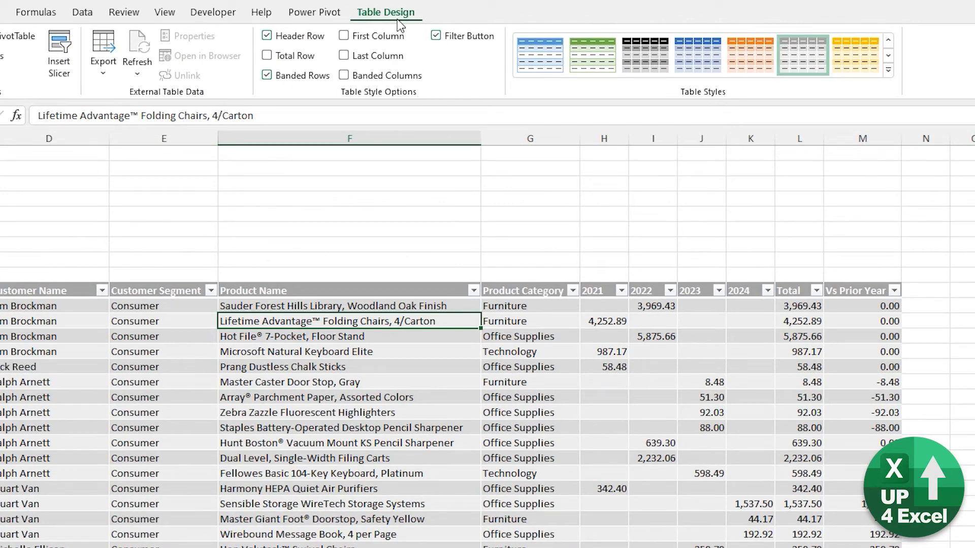
left_click(59, 71)
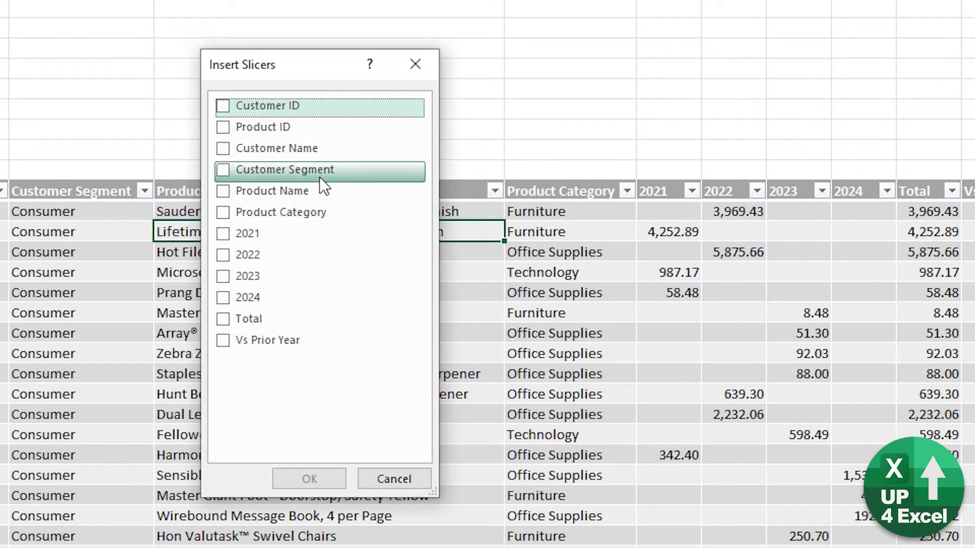
left_click(222, 169)
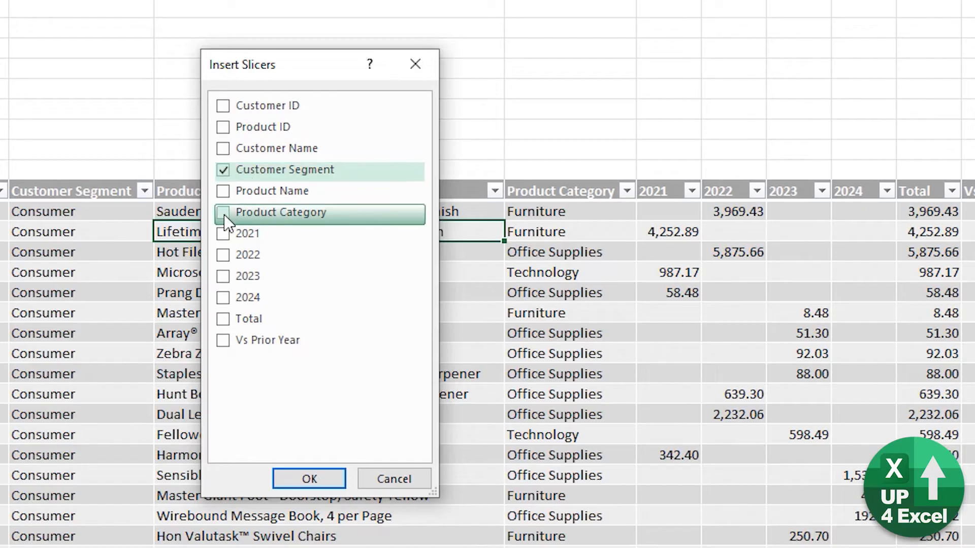
left_click(224, 214)
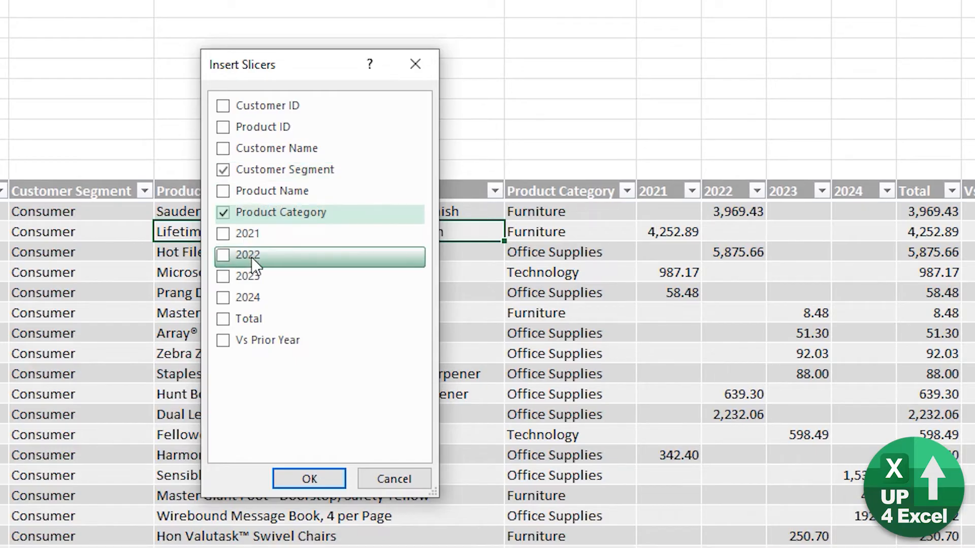
left_click(320, 480)
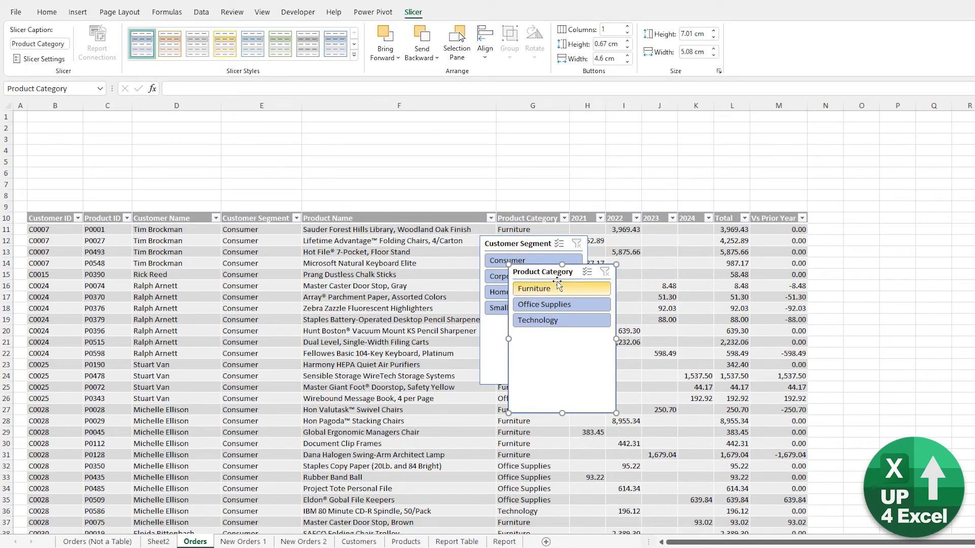
left_click_drag(542, 272, 74, 131)
left_click_drag(533, 241, 214, 129)
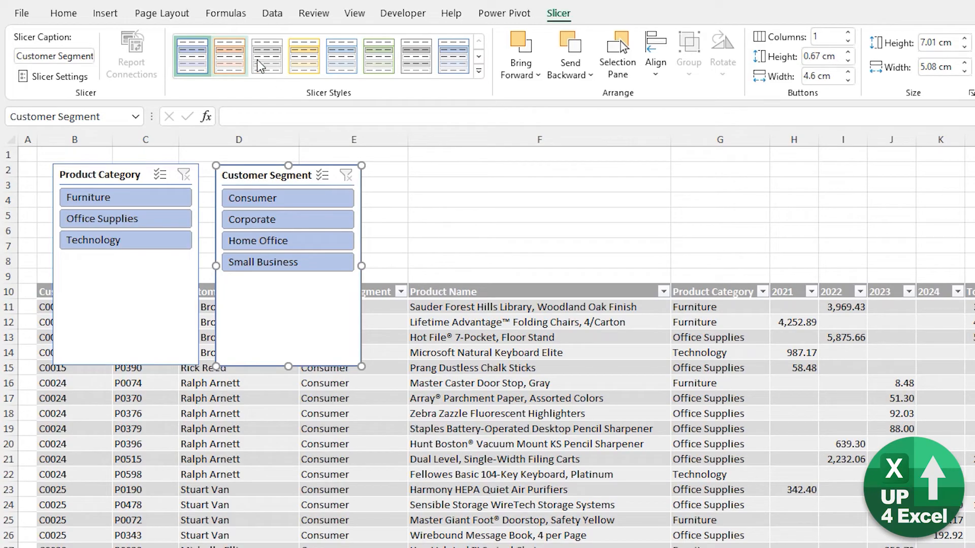
Apply the White, Slicer Style Other 1 style to the Customer Segment and Product Category slicers
left_click(479, 71)
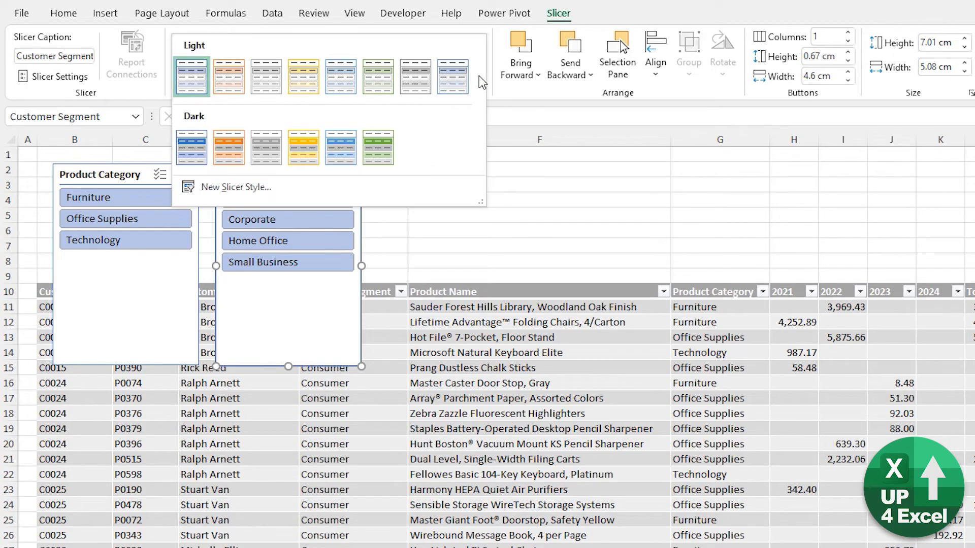
left_click(415, 77)
left_click(174, 271)
left_click(417, 55)
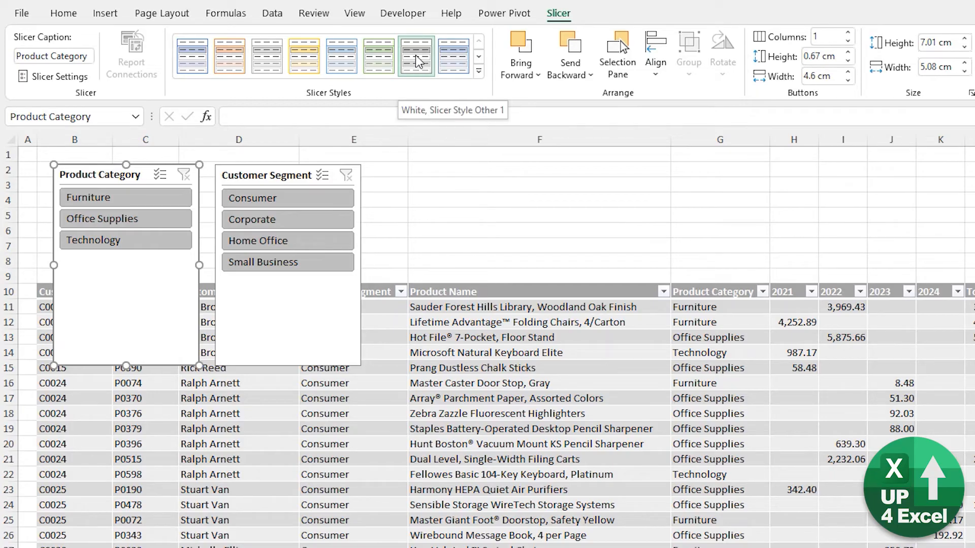
right_click(418, 60)
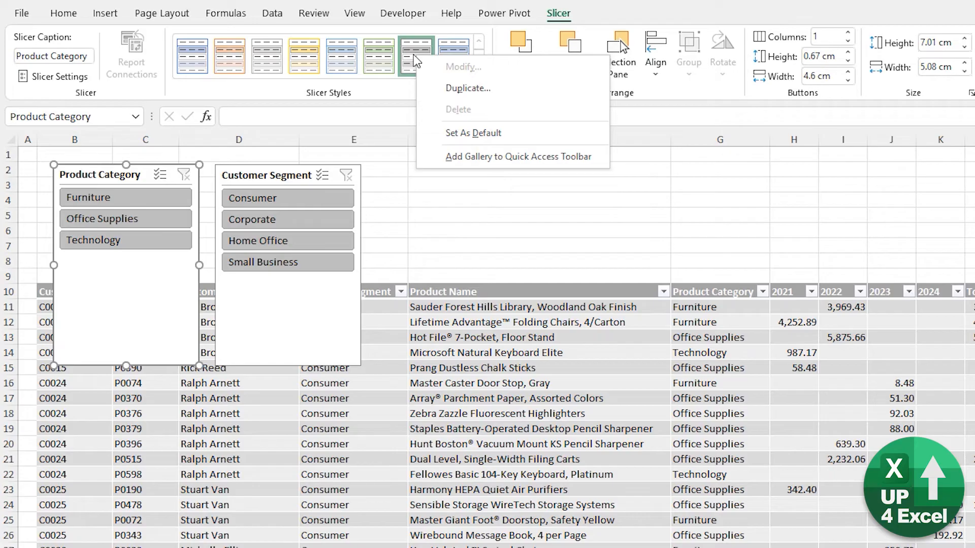
key("Escape")
left_click(478, 71)
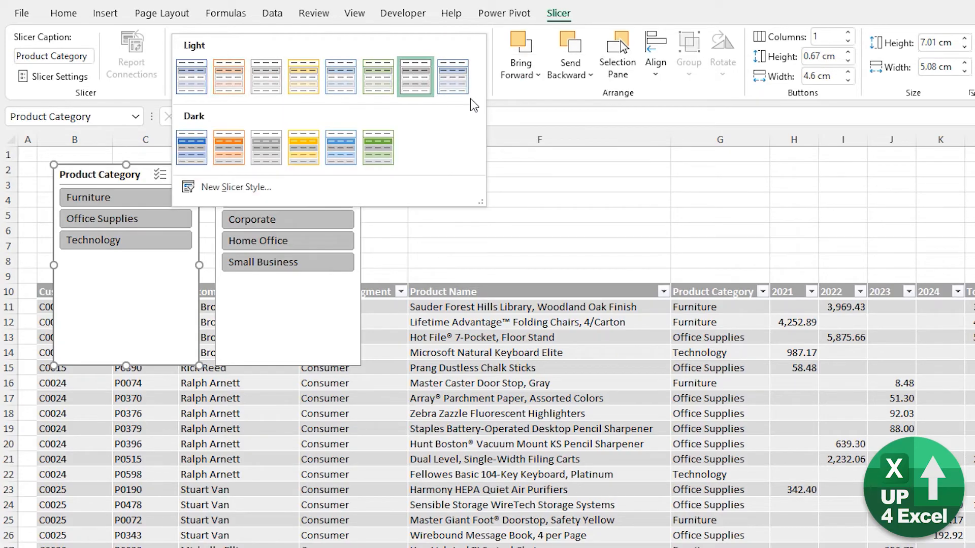
left_click(511, 111)
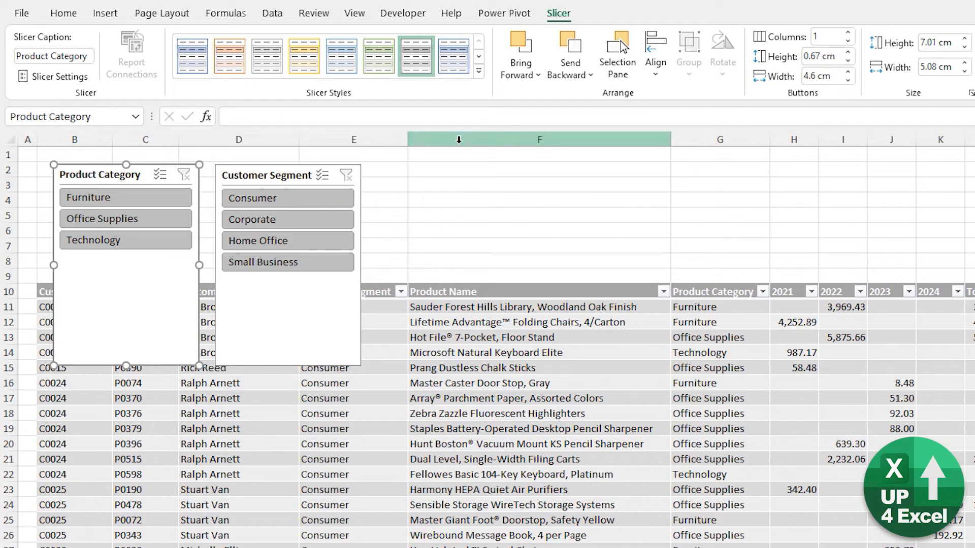
Use the Customer Segment slicer to filter the orders table by Home Office, Consumer and Small Business in turn
left_click(422, 337)
left_click(297, 243)
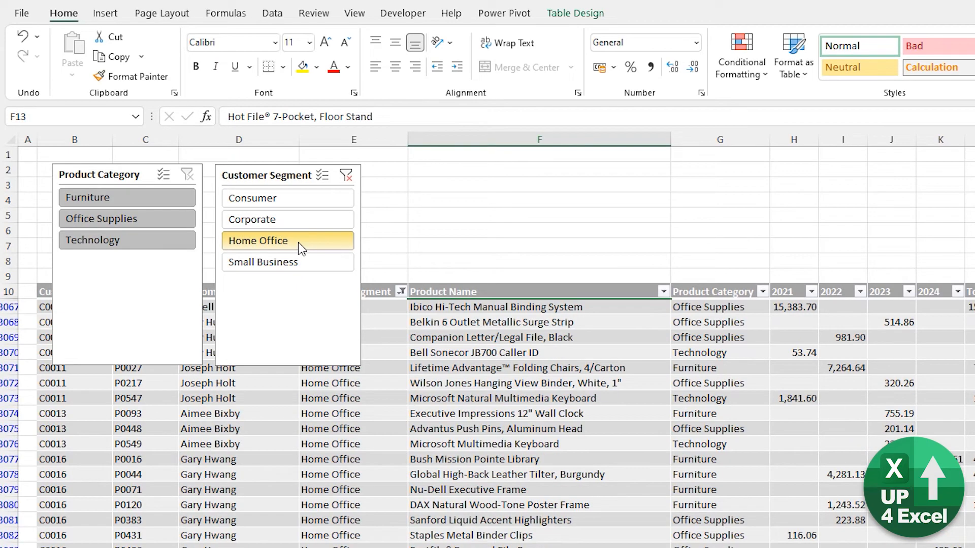
left_click(273, 204)
left_click(274, 262)
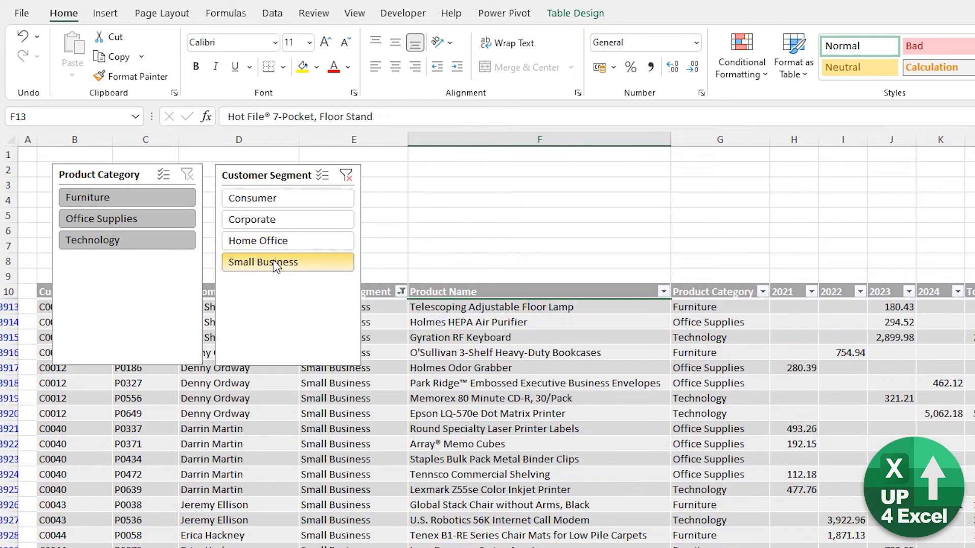
Filter the table by Office Supplies, Technology and Furniture in turn with the Product Category slicer, and clear both slicers' filters
left_click(150, 213)
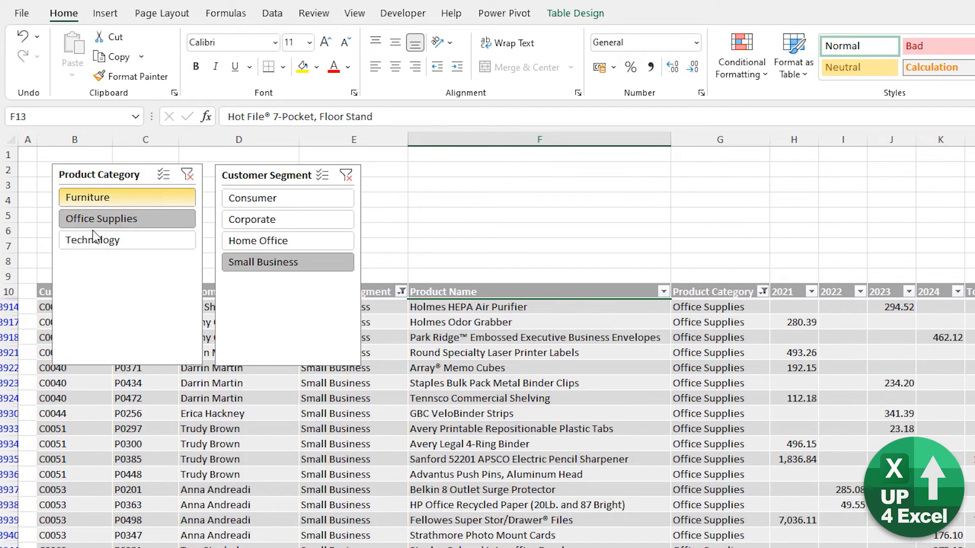
left_click(116, 242)
left_click(156, 202)
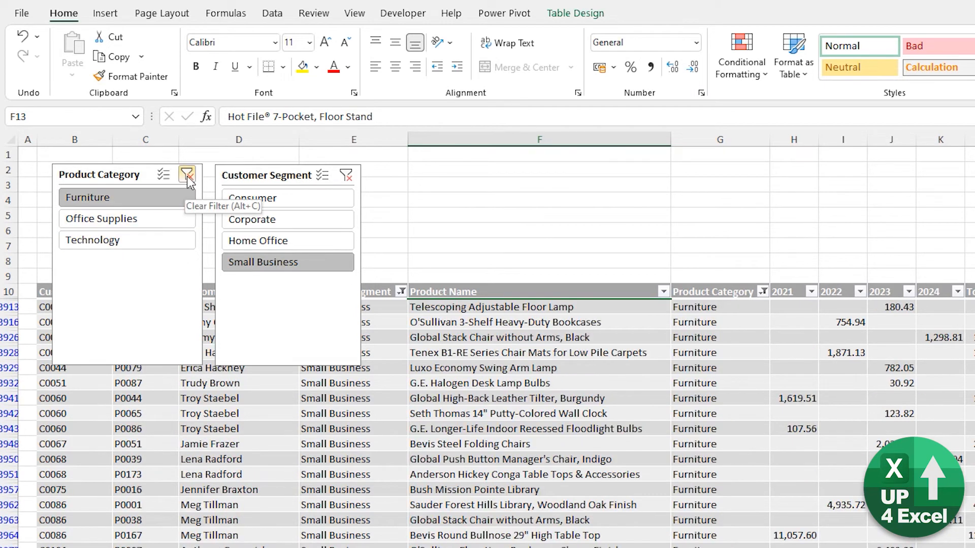
left_click(187, 176)
left_click(345, 176)
Turn on multi-select in the Customer Segment slicer, exclude Consumer and Corporate, and include both segments again
left_click(324, 176)
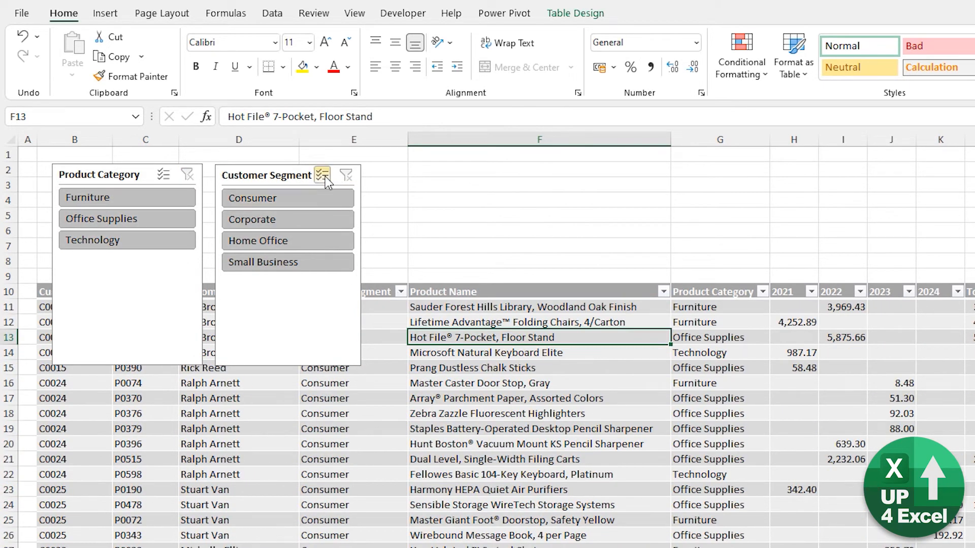
left_click(310, 204)
left_click(307, 221)
left_click(305, 199)
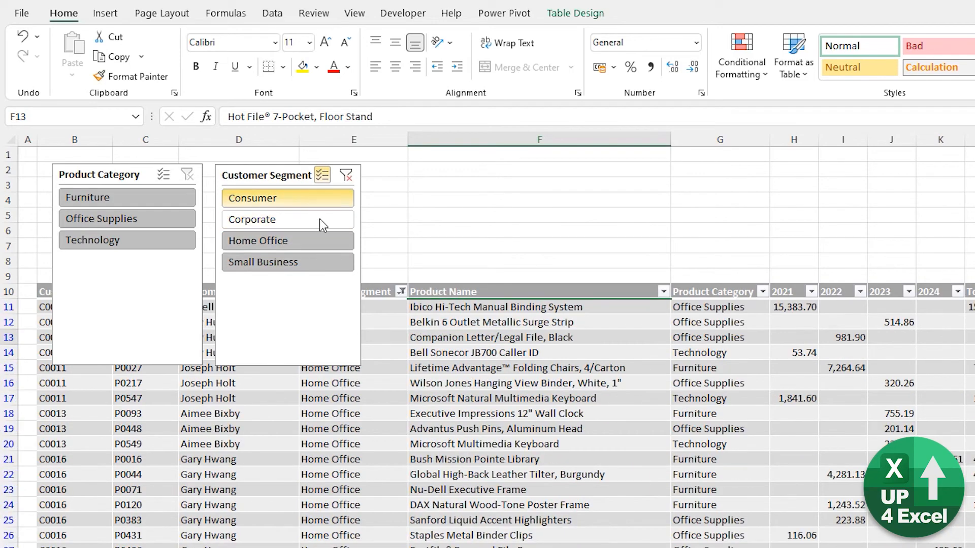
left_click(305, 219)
left_click(399, 219)
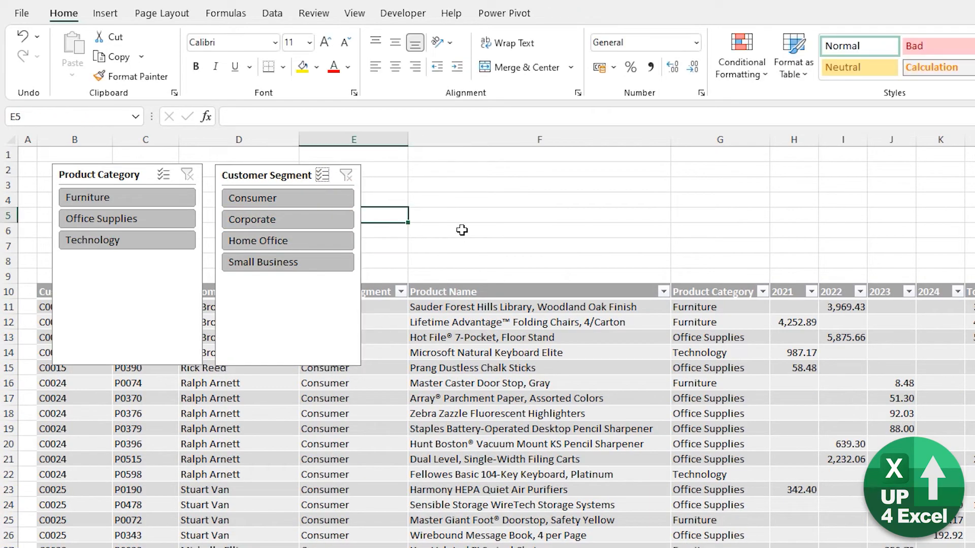
Arrange the buttons of both the Product Category and Customer Segment slicers in two columns
left_click(101, 178)
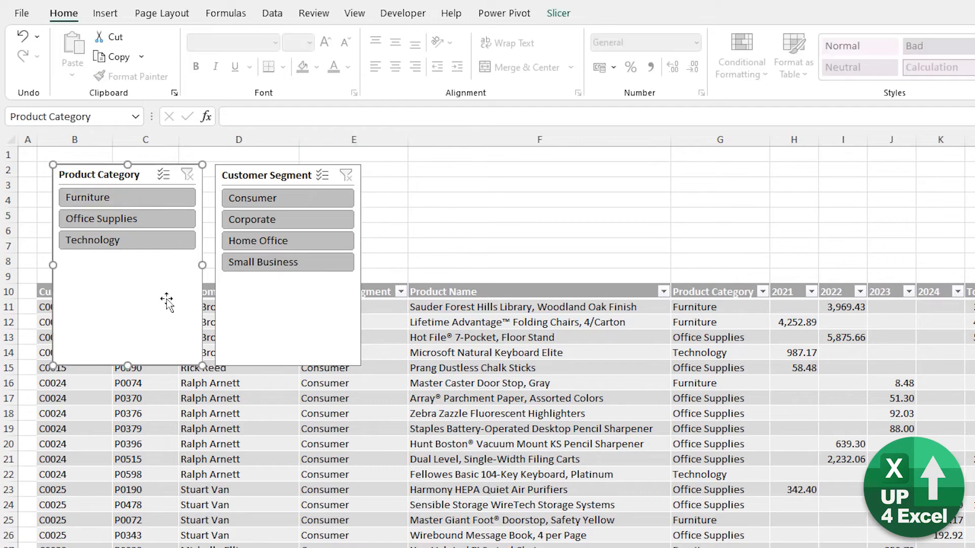
left_click(558, 15)
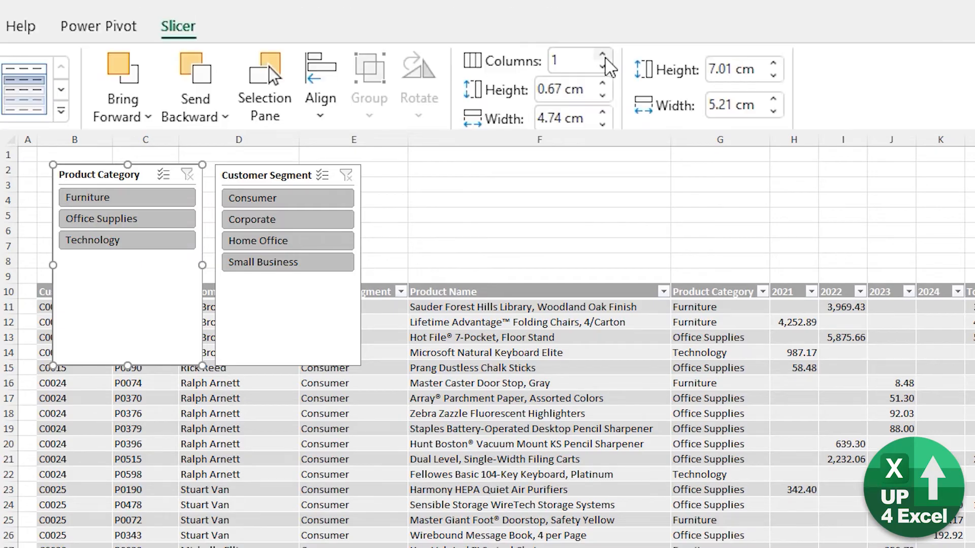
left_click(847, 32)
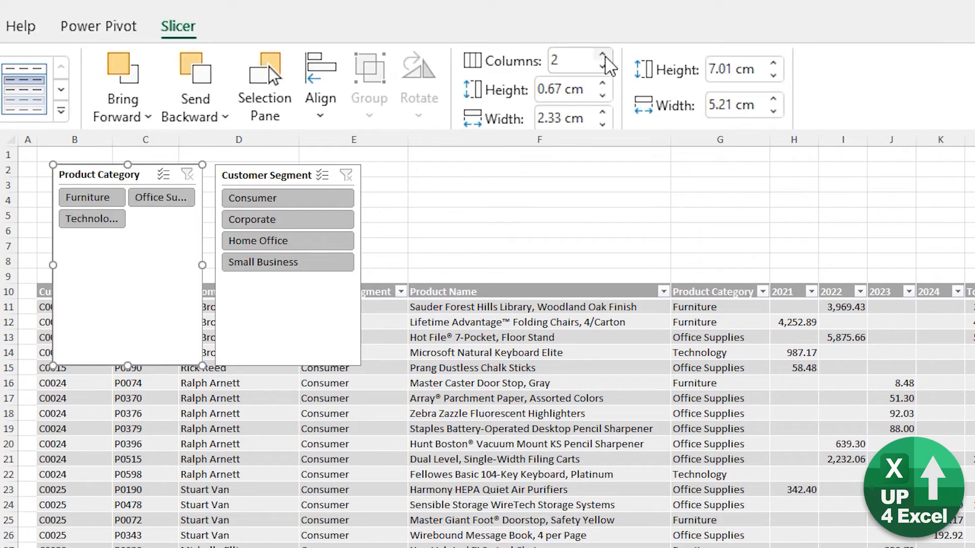
left_click(285, 175)
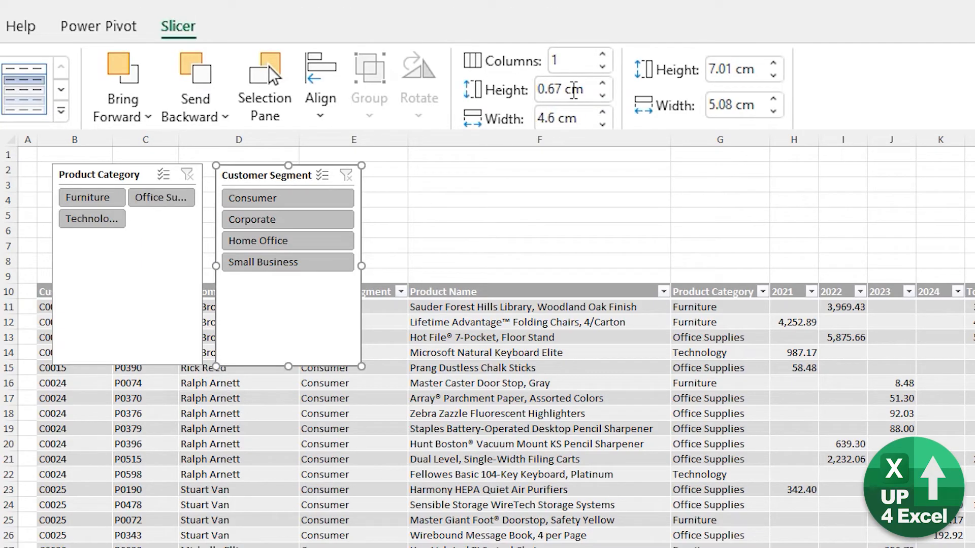
left_click(604, 55)
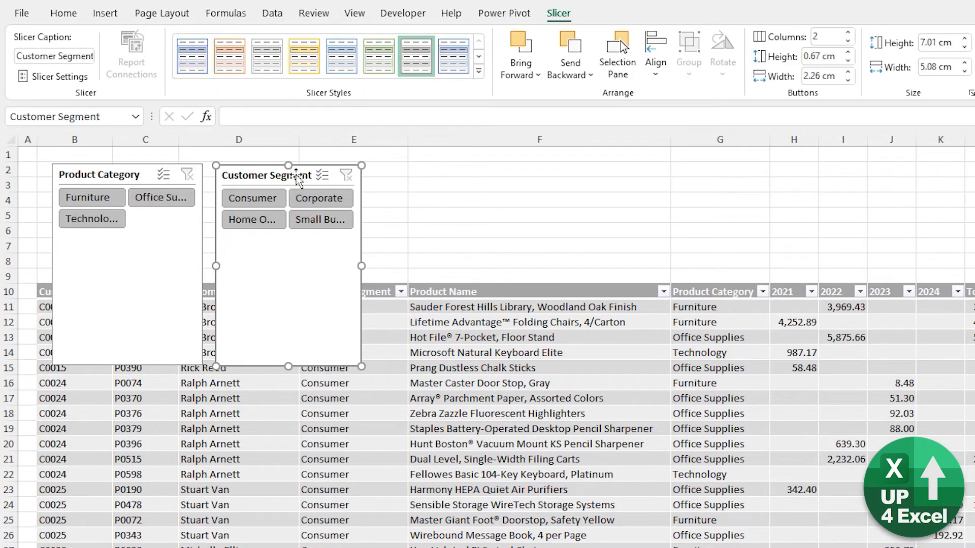
Move the Customer Segment slicer away from the Product Category slicer and align Product Category with the corner of cell B2
left_click_drag(298, 178, 435, 180)
left_click(131, 176)
mouse_move(129, 175)
left_mouse_down()
mouse_move(120, 173)
mouse_move(197, 217)
mouse_move(231, 179)
mouse_move(119, 184)
mouse_move(116, 171)
left_mouse_up()
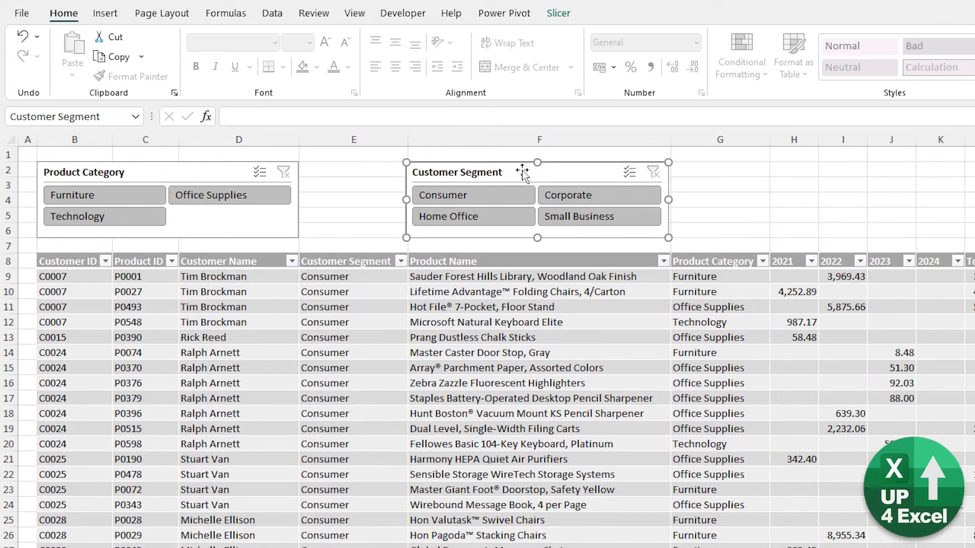
Nudge the Customer Segment slicer sideways until it sits directly beside the Product Category slicer, and deselect it
key("Left")
key("Left")
key("Left")
key("Left")
key("Left")
key("Left")
key("Left")
key("Left")
key("Left")
key("Left")
key("Left")
key("Left")
key("Left")
key("Left")
key("Left")
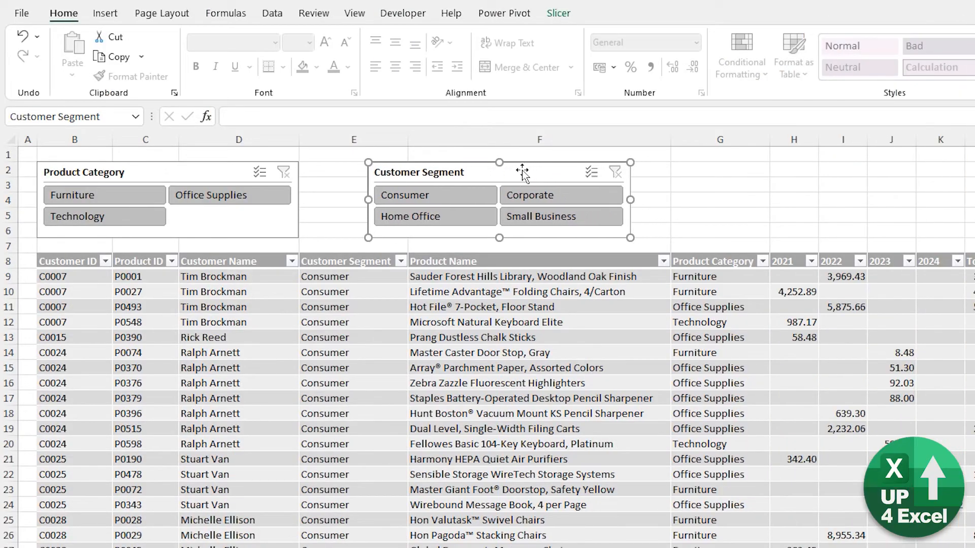
key("Left")
key("Left")
key("Left")
key("Left")
key("Left")
key("Left")
key("Left")
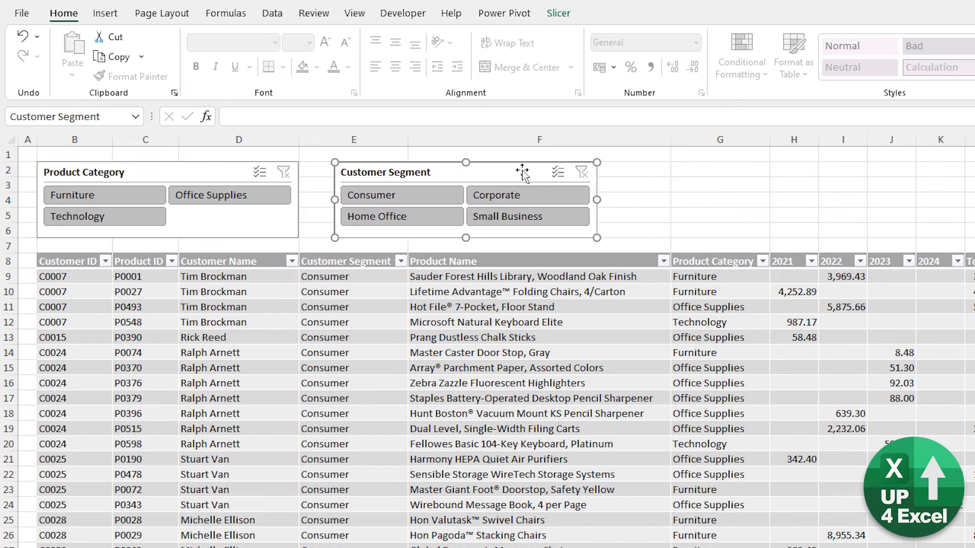
key("Escape")
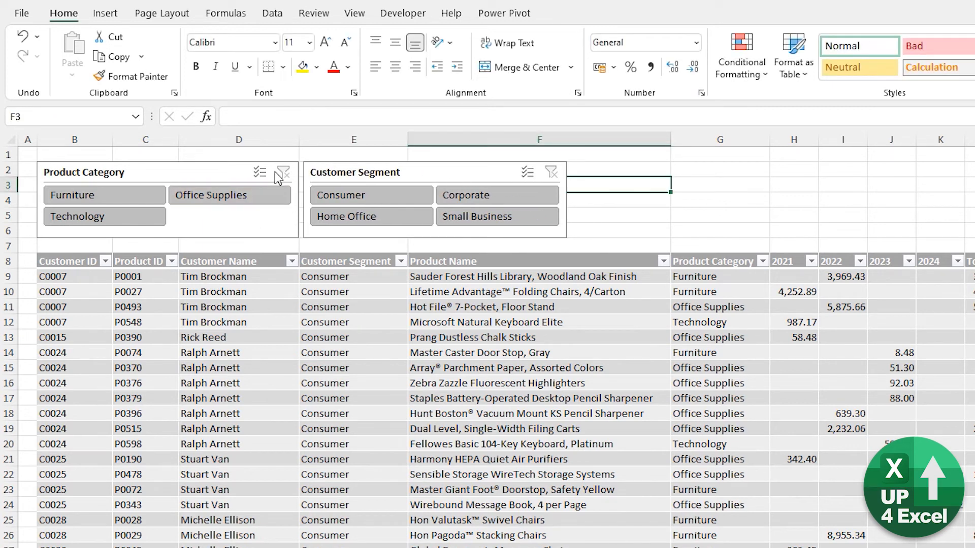
Set the Product Category slicer's button height to 0.7 cm and review its slicer settings without changing them
left_click(236, 174)
left_click(559, 14)
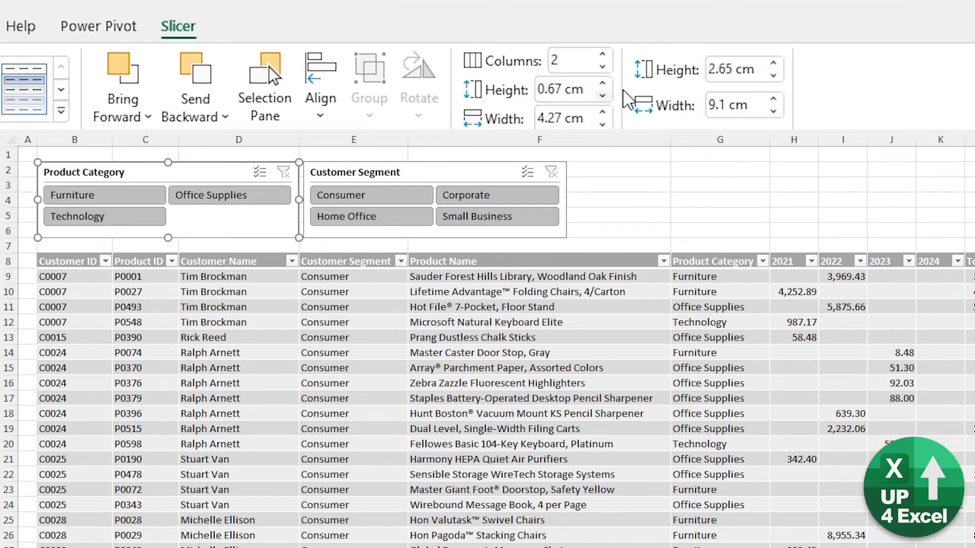
left_click(603, 95)
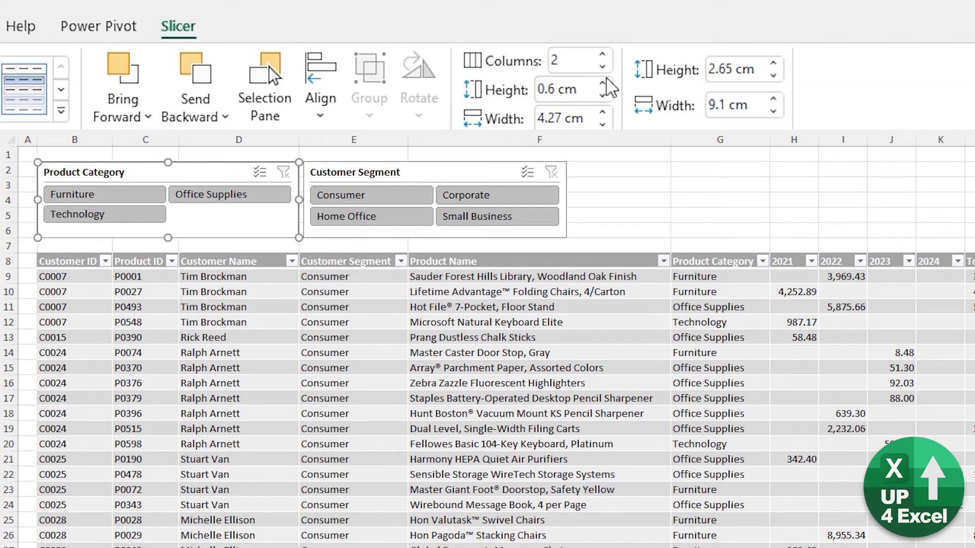
left_click(602, 83)
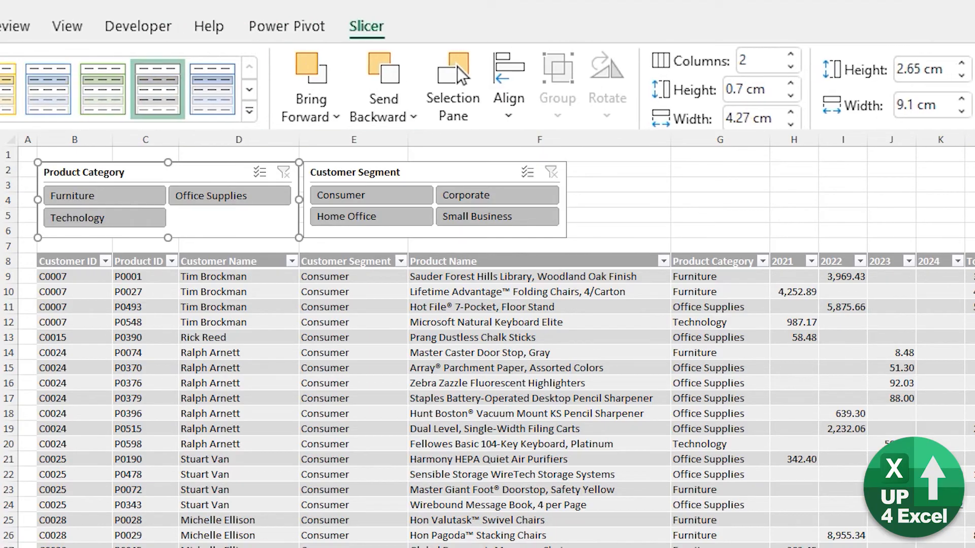
left_click(44, 118)
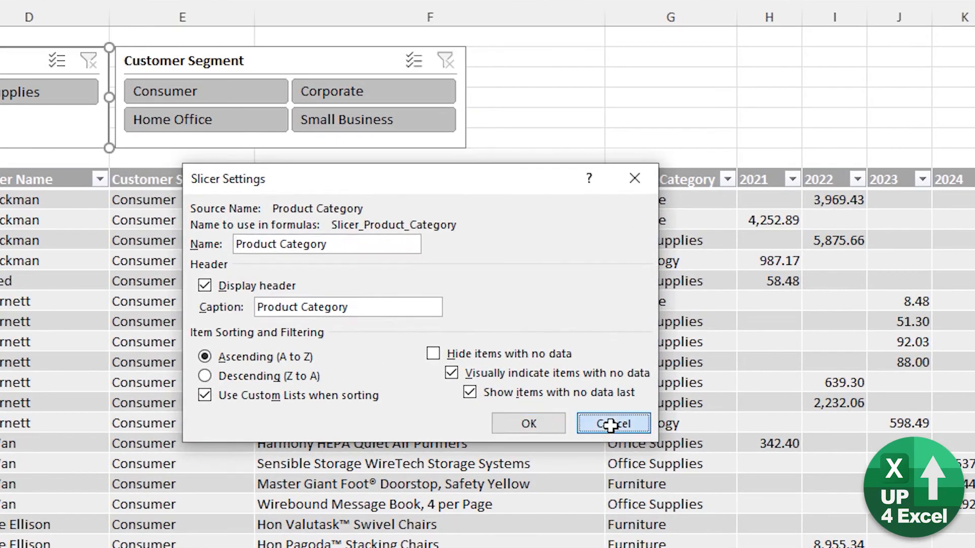
left_click(611, 424)
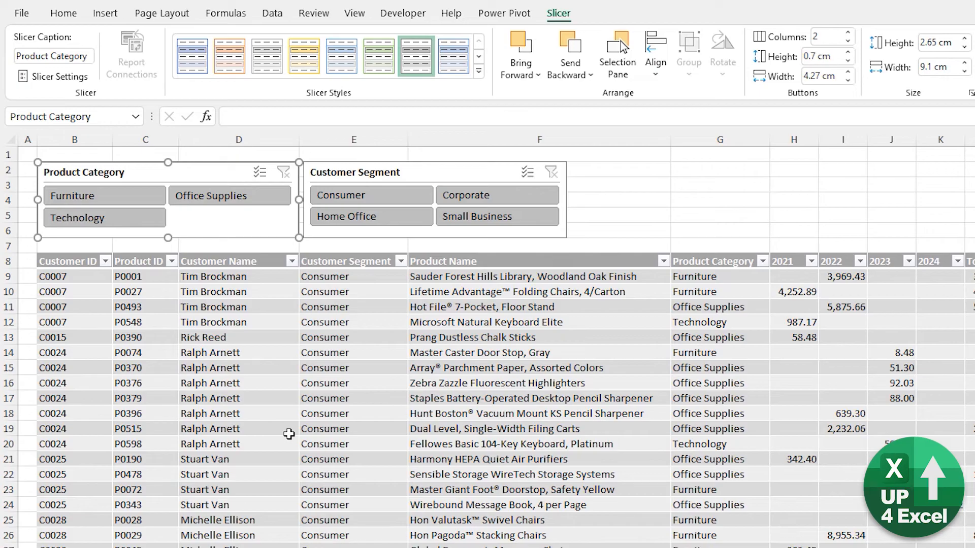
Switch the Customer Segment slicer from Home Office through other segments to Consumer, and filter Product Category to Office Supplies
left_click(364, 223)
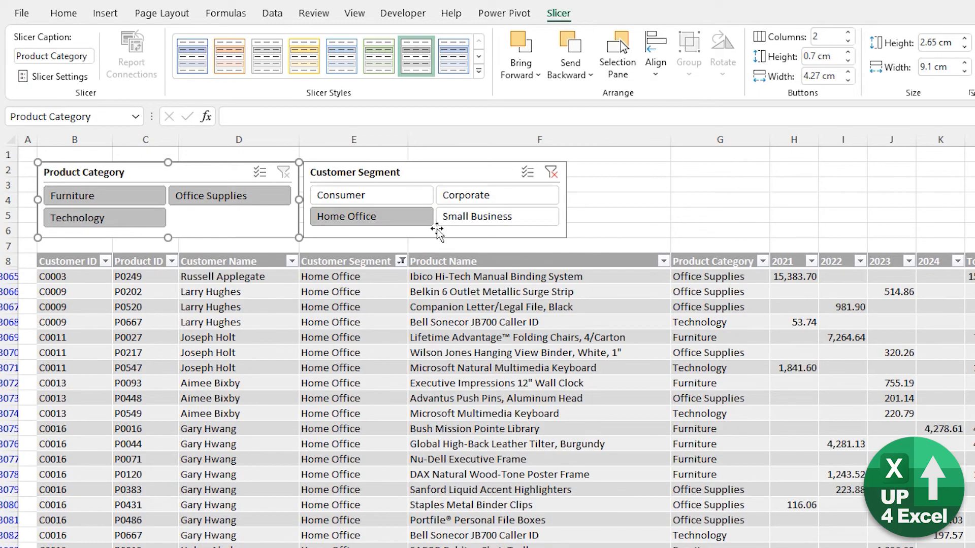
left_click(453, 221)
left_click(455, 197)
left_click(244, 197)
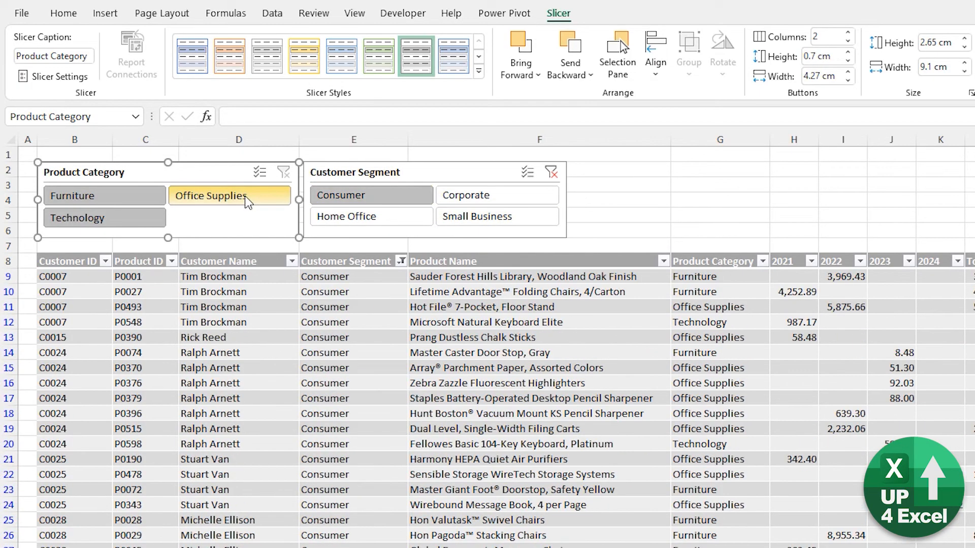
Filter the orders table to Furniture with the Product Category slicer, and switch that slicer to Technology
left_click(159, 200)
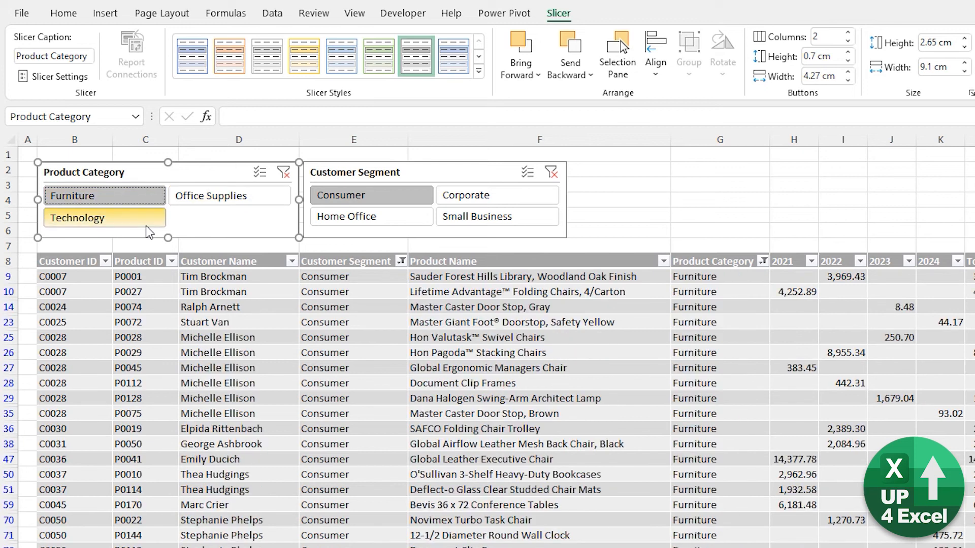
left_click(150, 229)
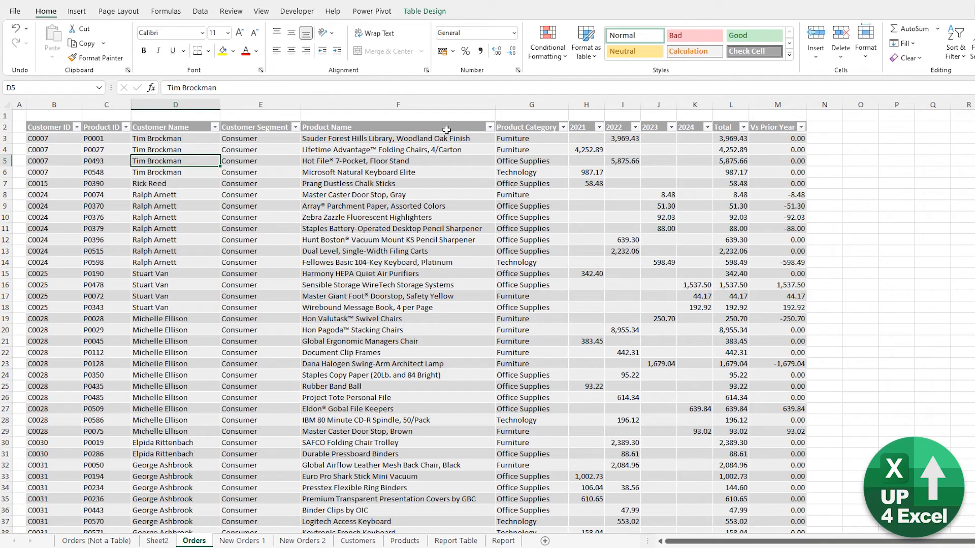
Move the whole Customer Segment table column, including its header, to directly after the Product Category column
left_click(260, 120)
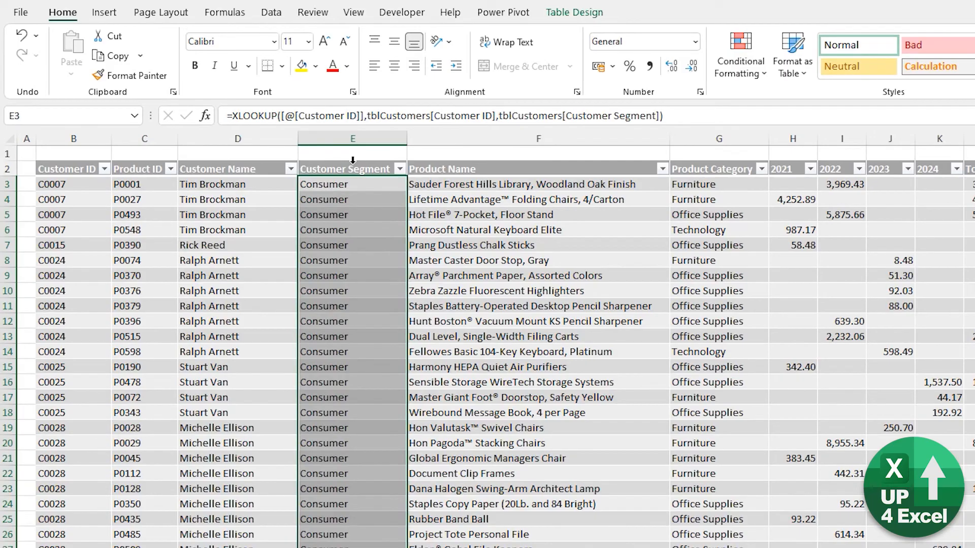
left_click(353, 160)
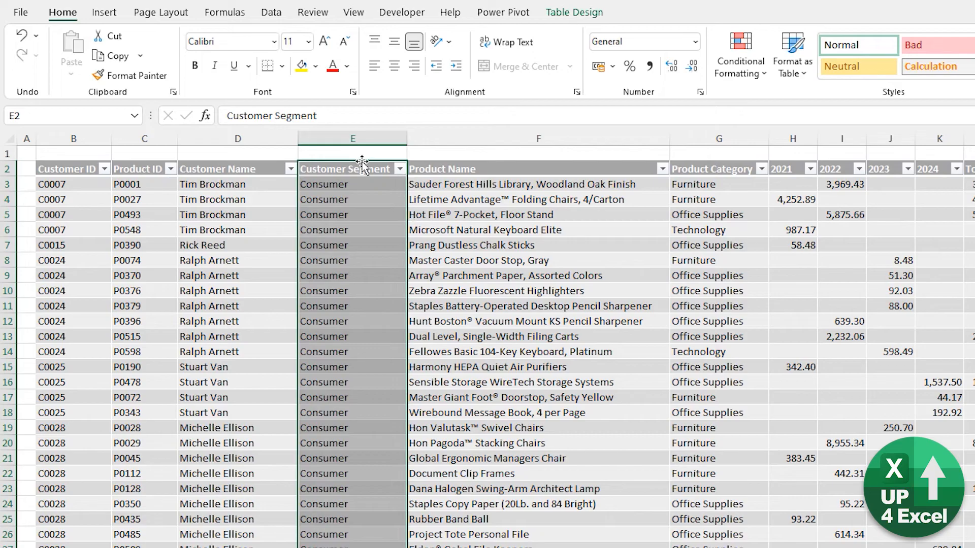
left_click_drag(419, 209, 650, 202)
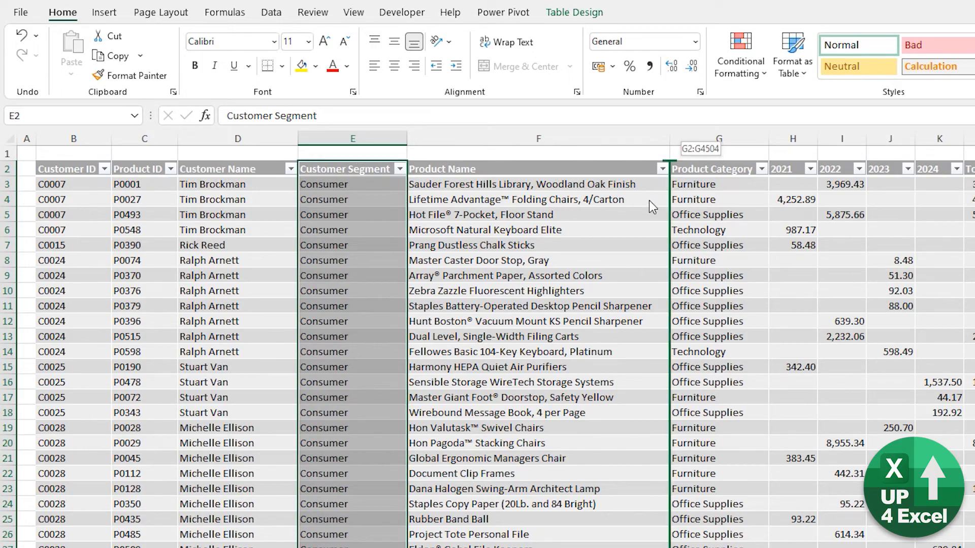
left_click_drag(501, 203, 763, 198)
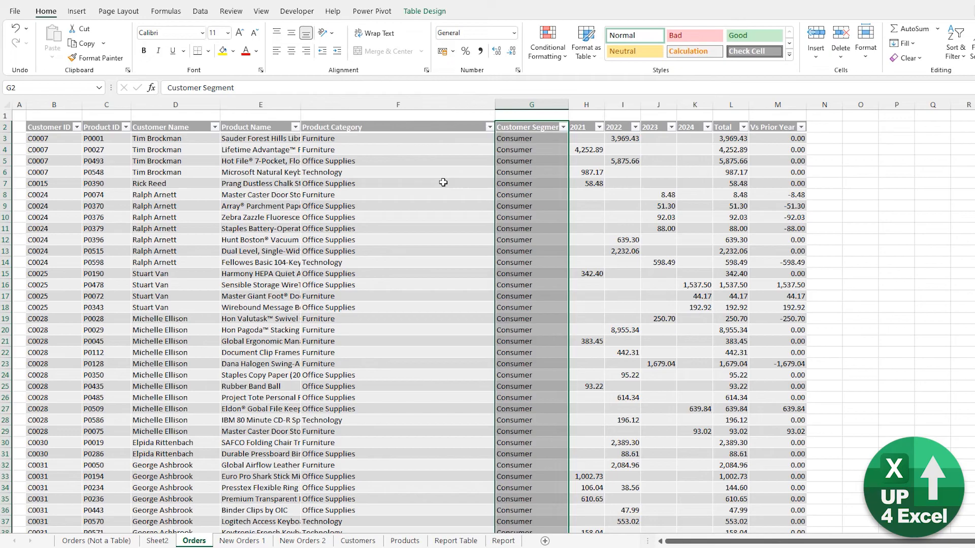
AutoFit the widths of columns E to G so the rearranged product and segment columns fit their contents
left_click(260, 144)
left_click(281, 174)
left_click(381, 164)
left_click(297, 185)
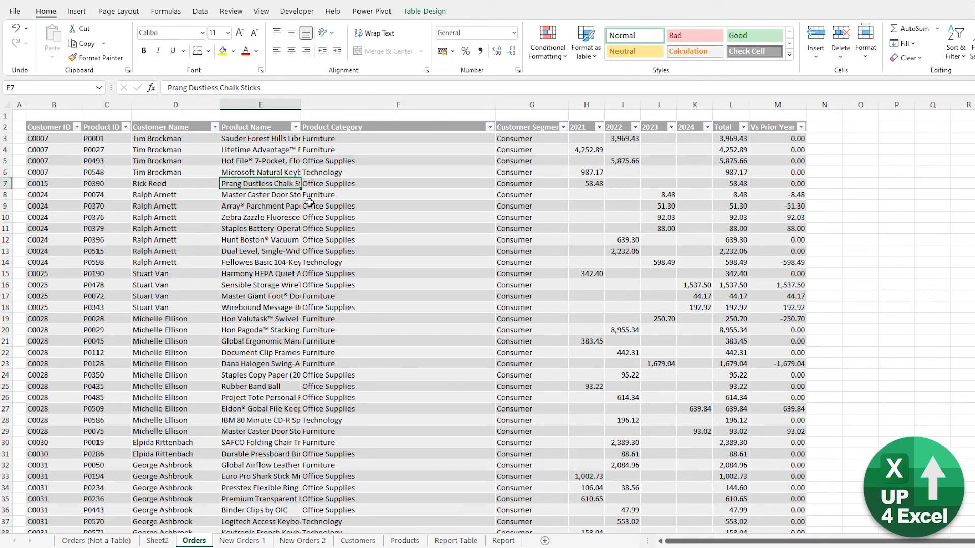
left_click_drag(296, 104, 533, 104)
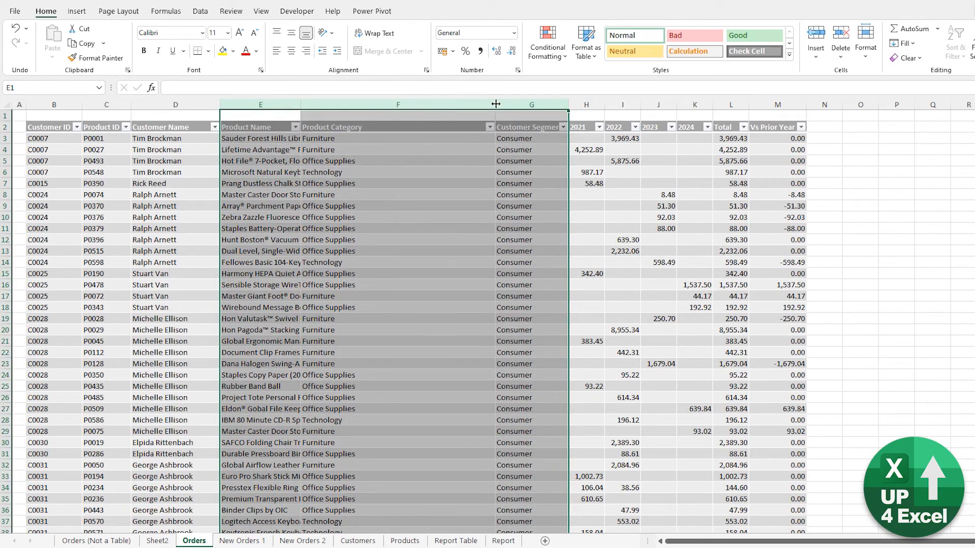
double_click(496, 104)
left_click(523, 127)
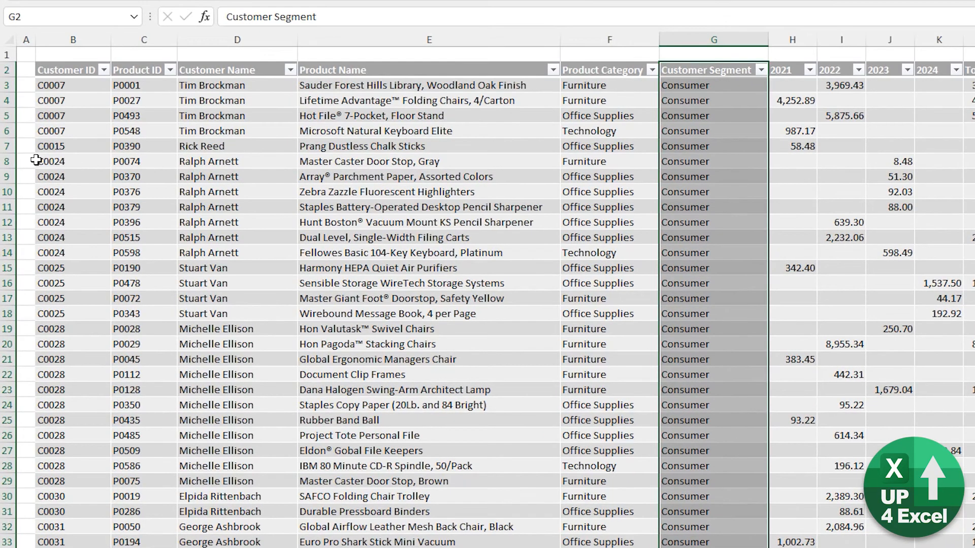
Move the table row for product P0074 down to directly below the customer's P0515 row
left_click(39, 161)
left_click_drag(187, 169, 194, 251)
Go to the last row of the orders table and add a total row
key("ctrl+Down")
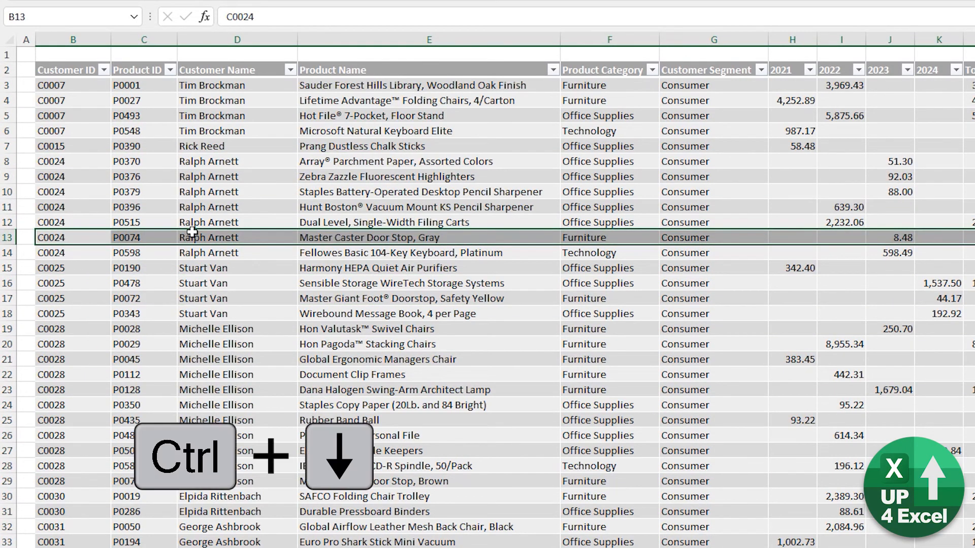
scroll(300, 289, "down", 4)
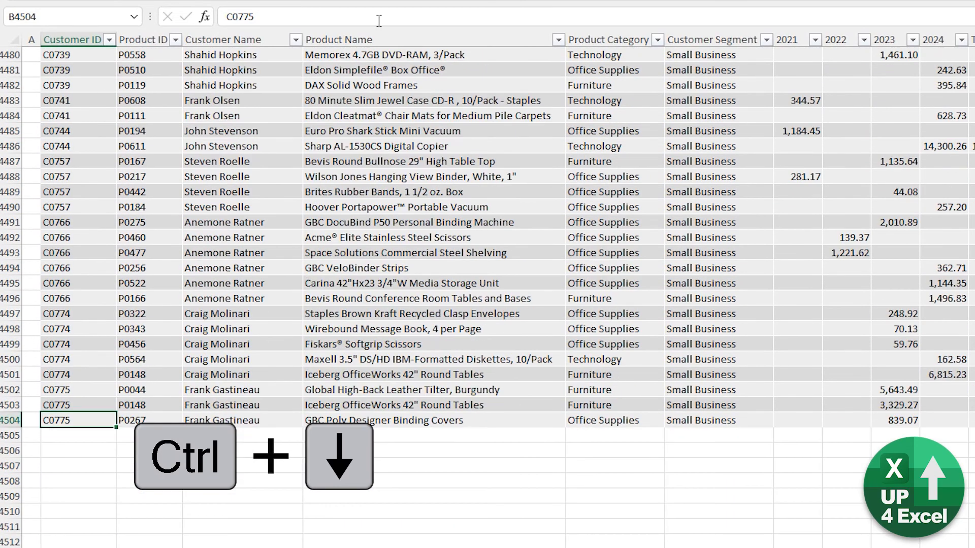
left_click(572, 16)
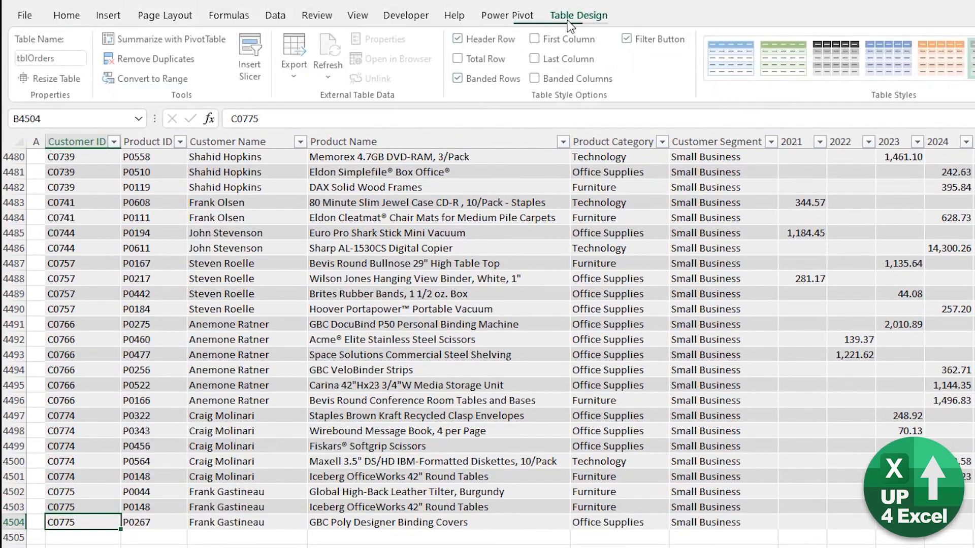
left_click(472, 61)
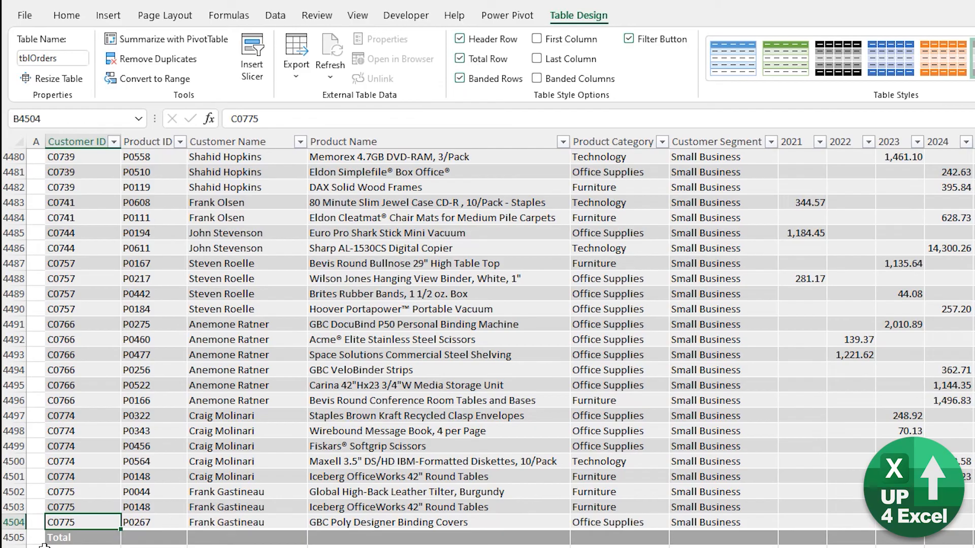
Move the P0148 row in row 4503 below the P0267 row, and inspect the total row's Total and Vs Prior Year cells
left_click(47, 508)
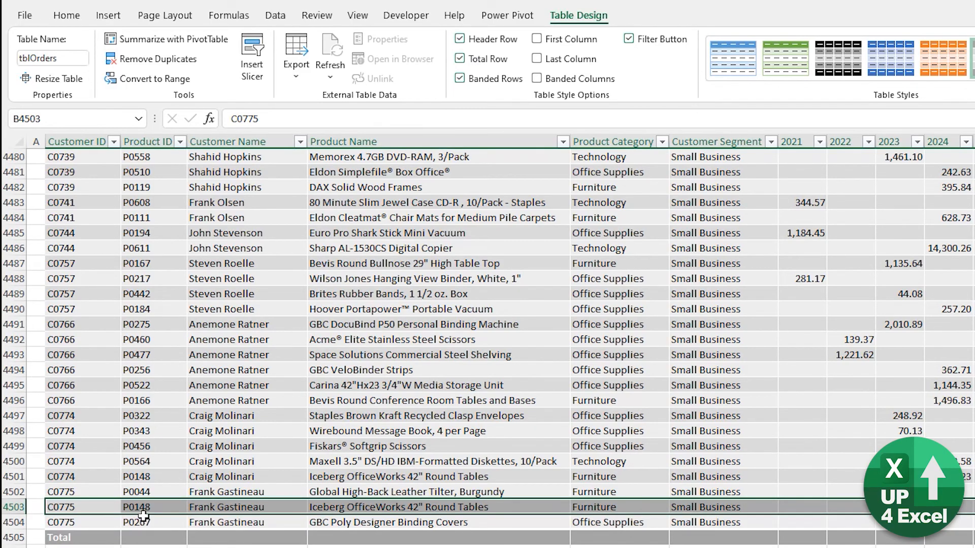
left_click_drag(143, 516, 146, 535)
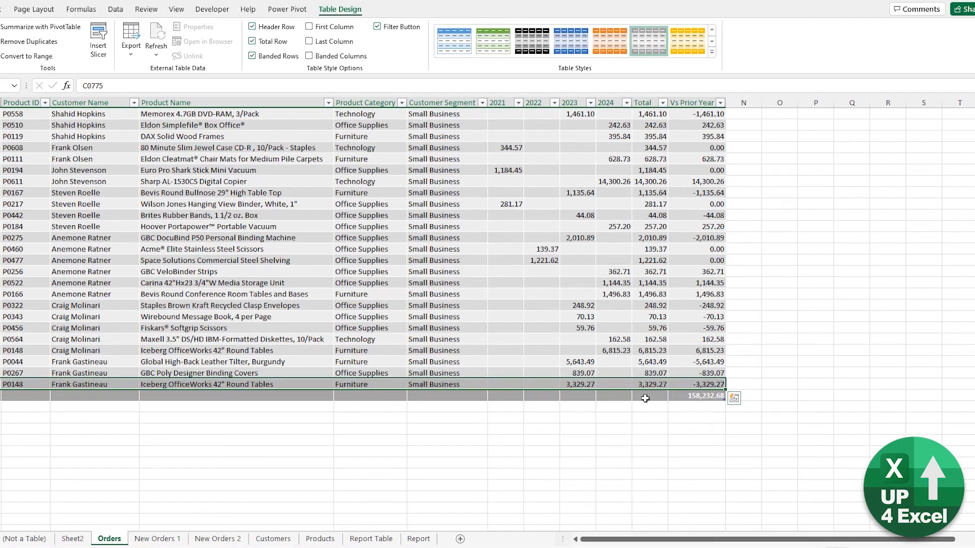
left_click(645, 398)
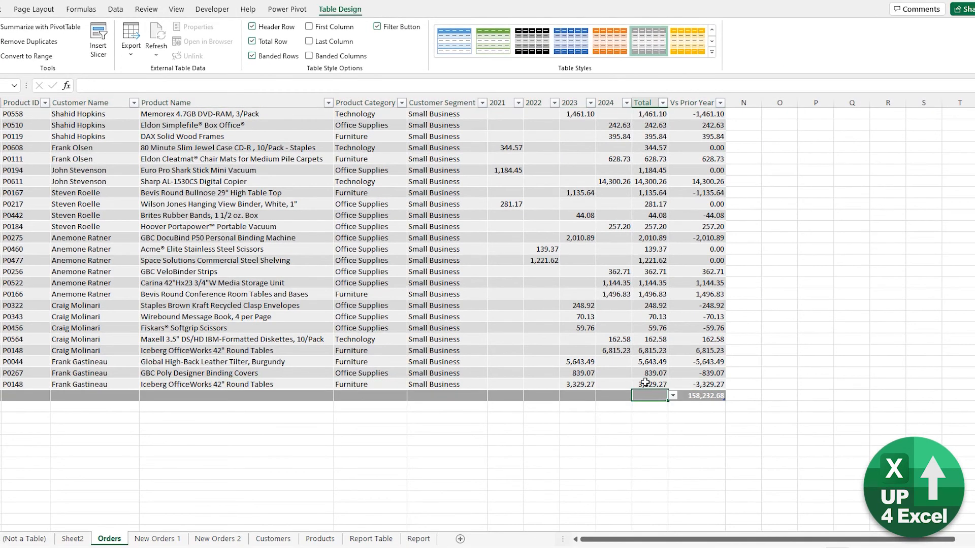
left_click(646, 385)
left_click(644, 397)
left_click(708, 397)
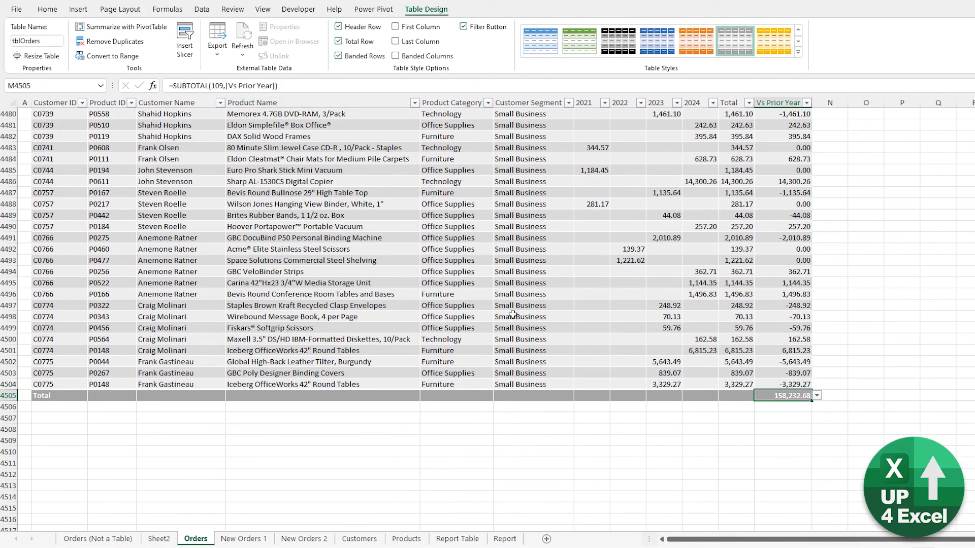
left_click(541, 319)
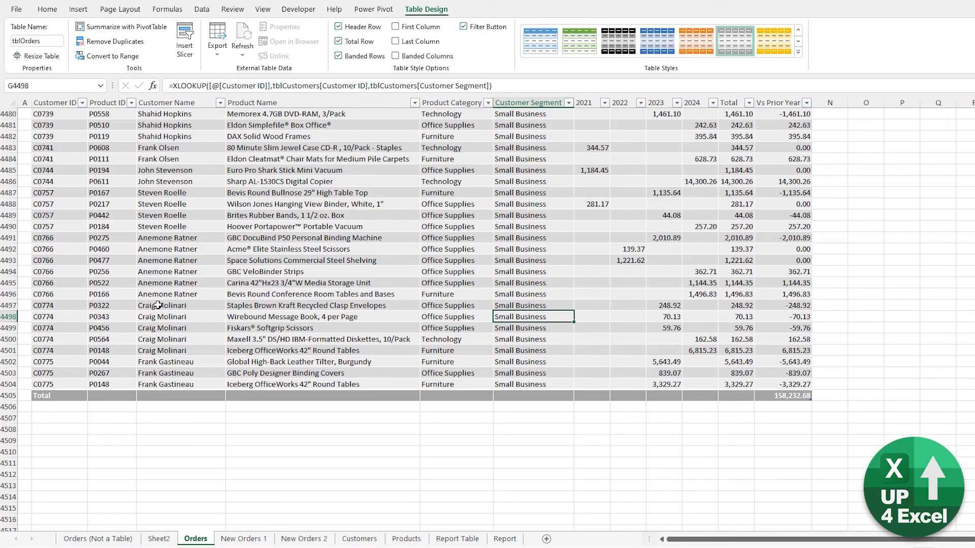
Return to the top of the orders table and load it into Power Query as a new query from the table
key("ctrl+Up")
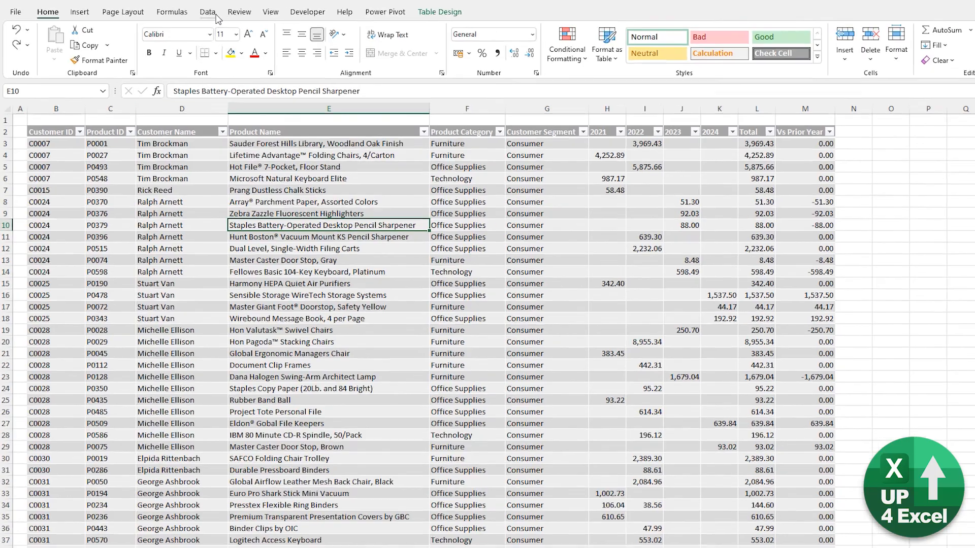
left_click(216, 18)
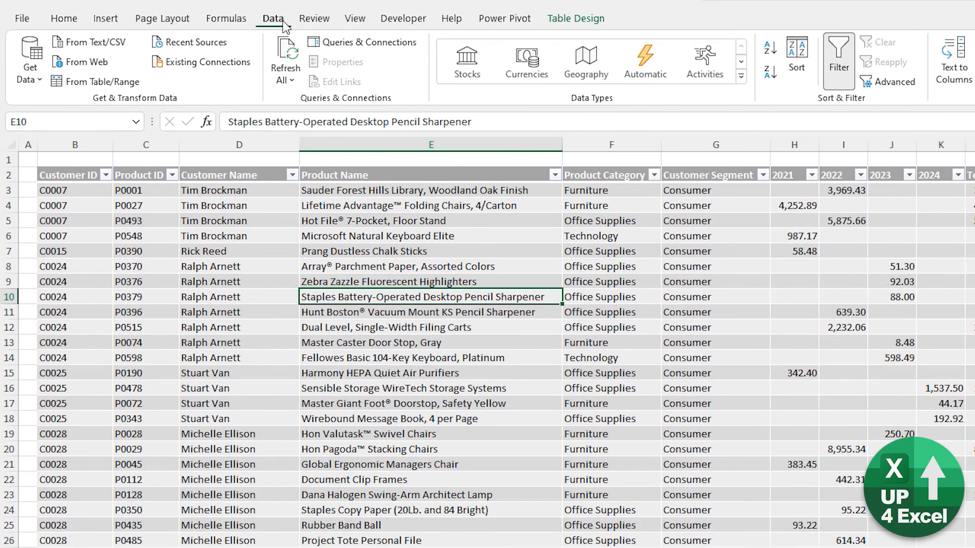
left_click(27, 79)
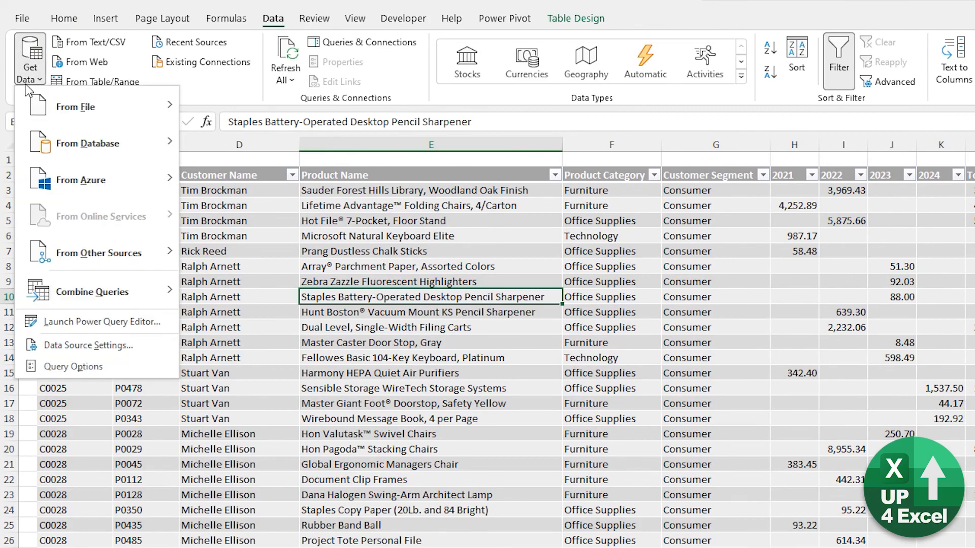
mouse_move(148, 302)
left_click(94, 85)
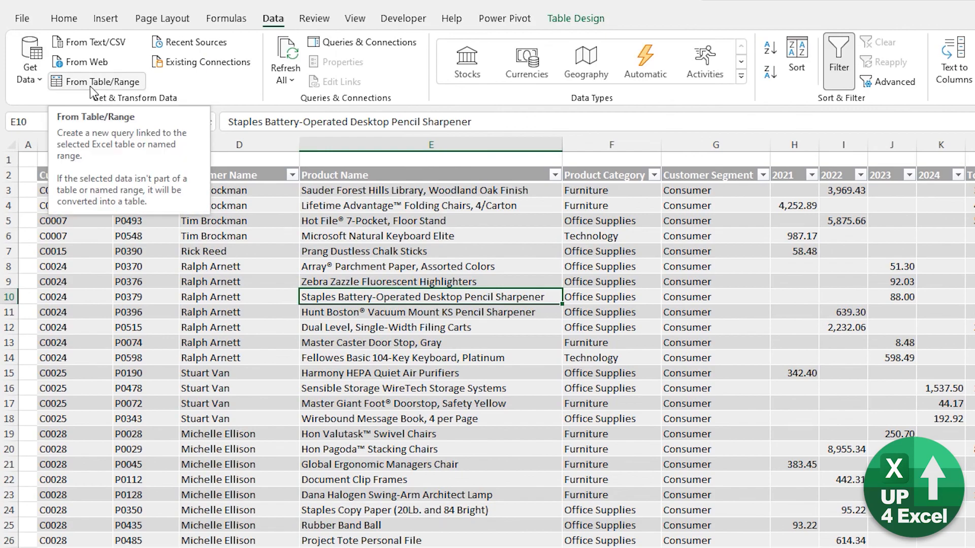
left_click(108, 85)
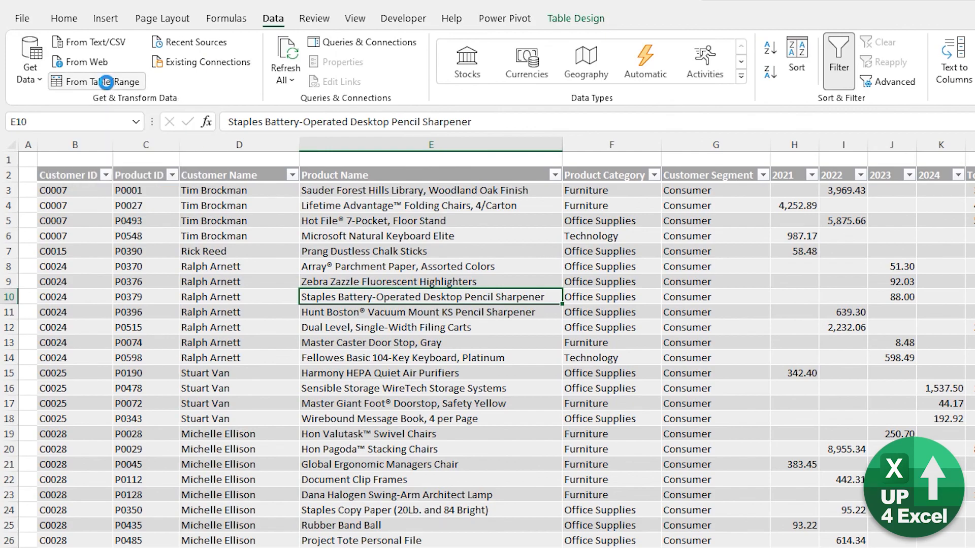